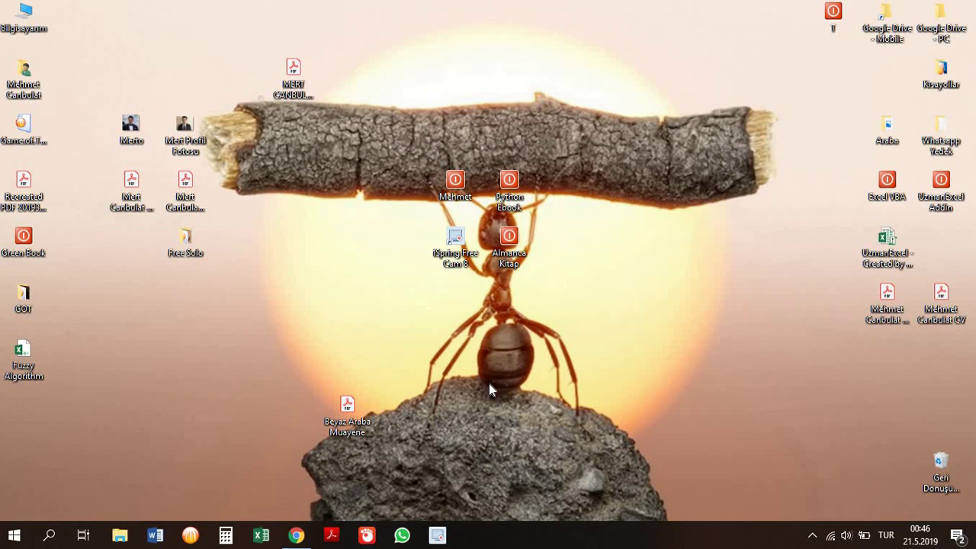
Open the Fuzzy Algorithm workbook full-screen and enable editing.
double_click(22, 359)
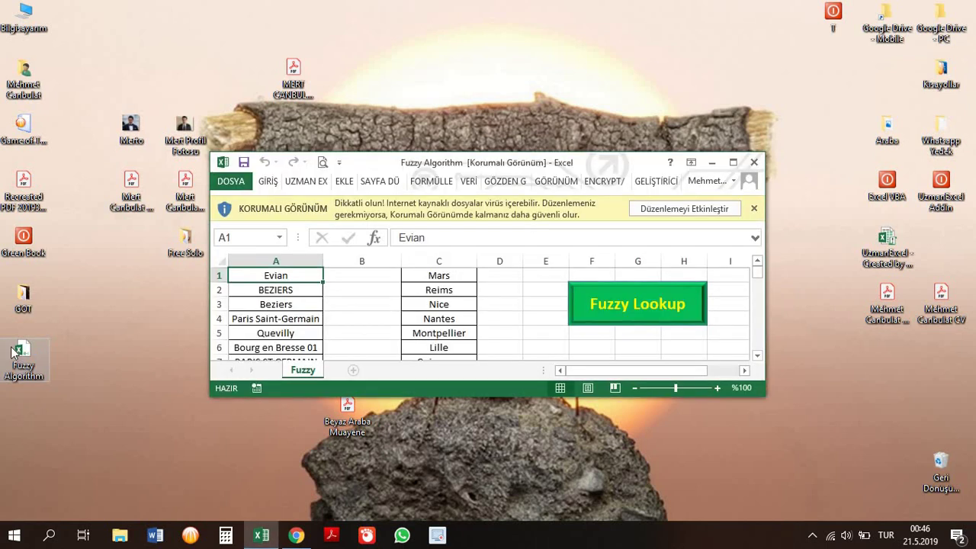
click(732, 162)
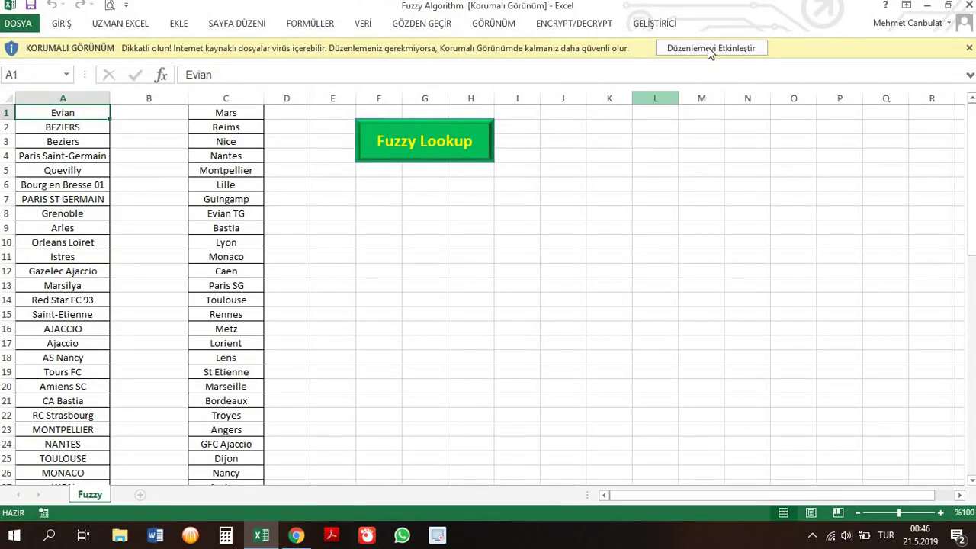
click(702, 48)
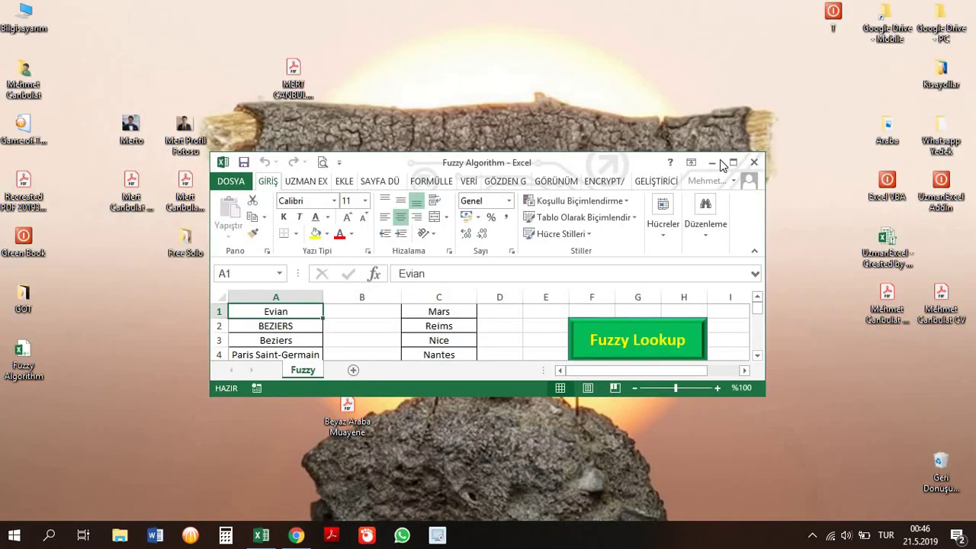
click(733, 163)
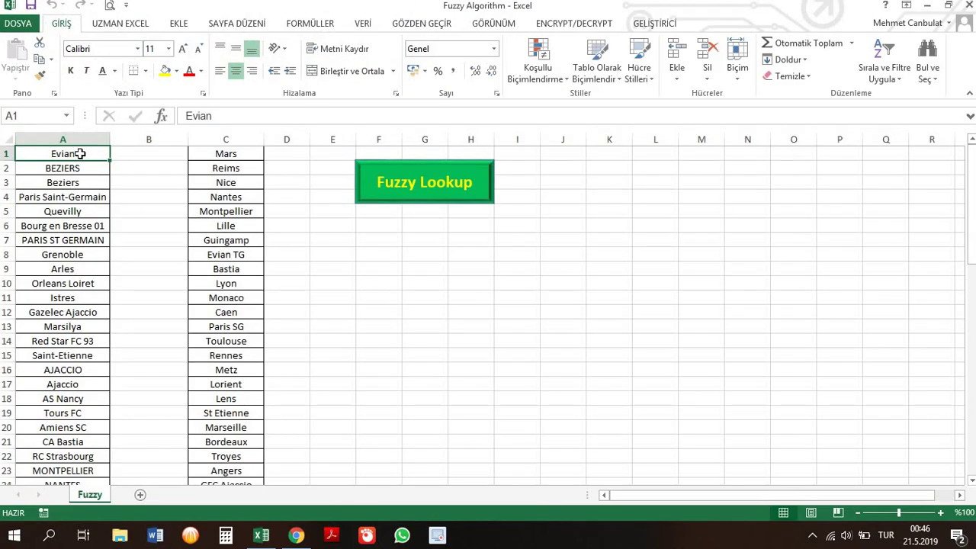
Review the team lists in columns A and C, comparing Paris Saint-Germain (A4) with Paris SG (C13).
key(ctrl+shift+Down)
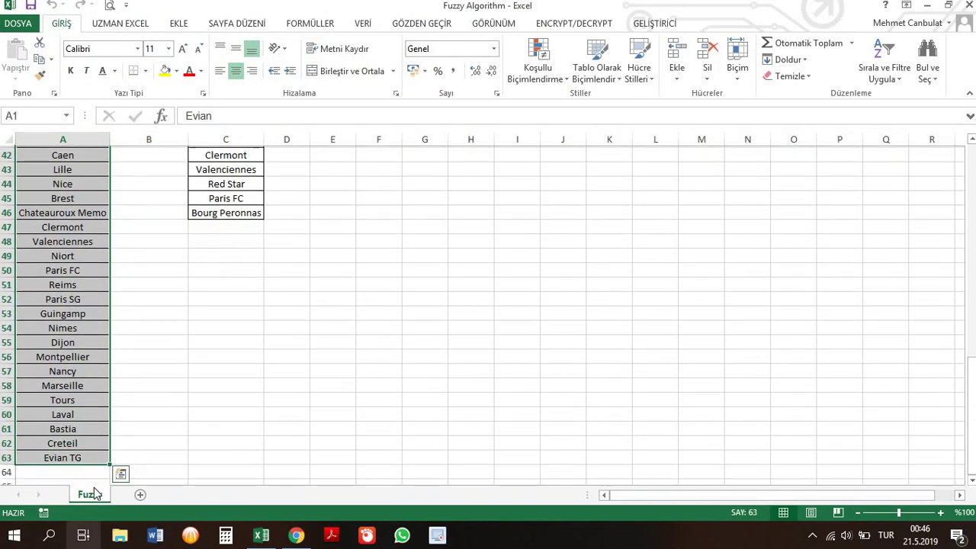
scroll(95, 312, up, 9)
scroll(93, 310, up, 5)
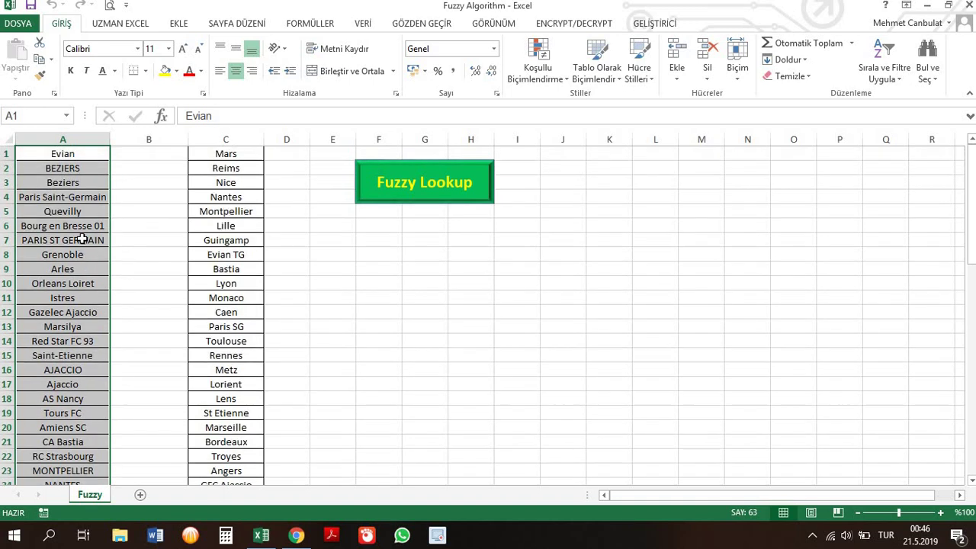
mouse_move(85, 152)
mouse_down()
mouse_move(90, 485)
mouse_move(105, 488)
mouse_up()
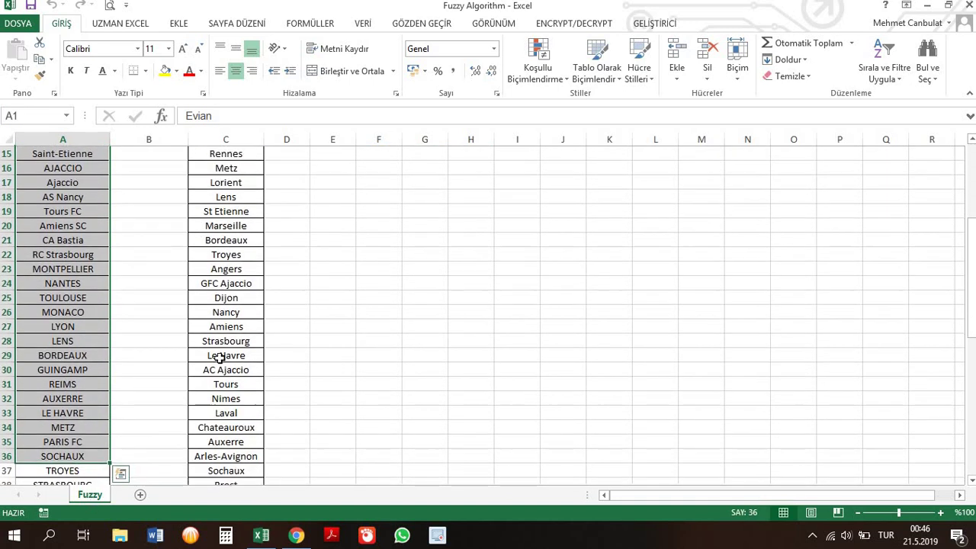
mouse_move(226, 471)
mouse_down()
mouse_move(226, 168)
mouse_move(199, 186)
mouse_up()
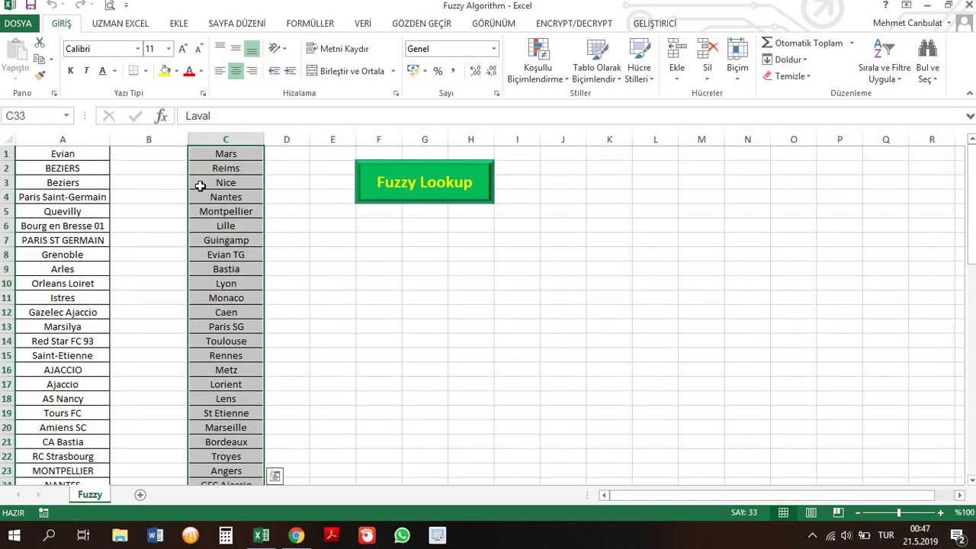
click(81, 198)
click(228, 326)
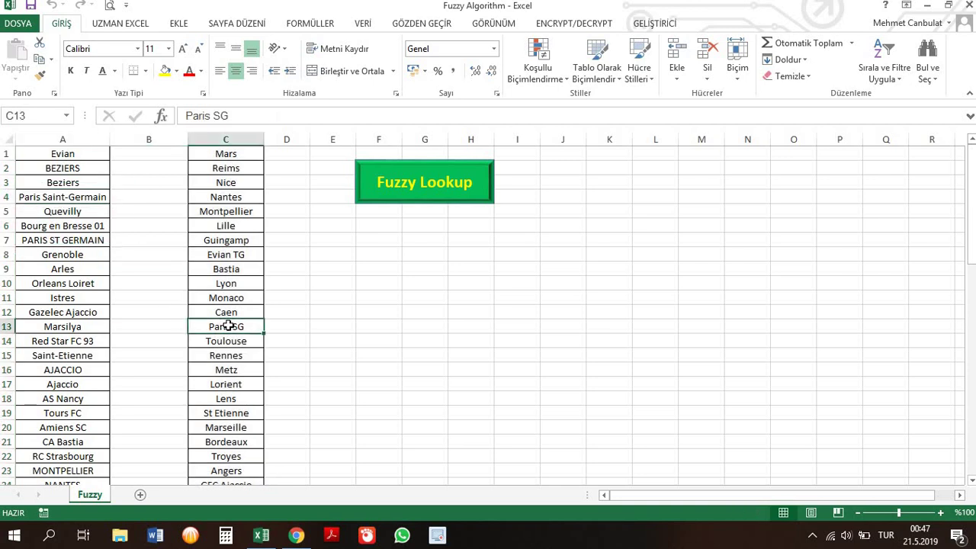
click(101, 197)
click(143, 197)
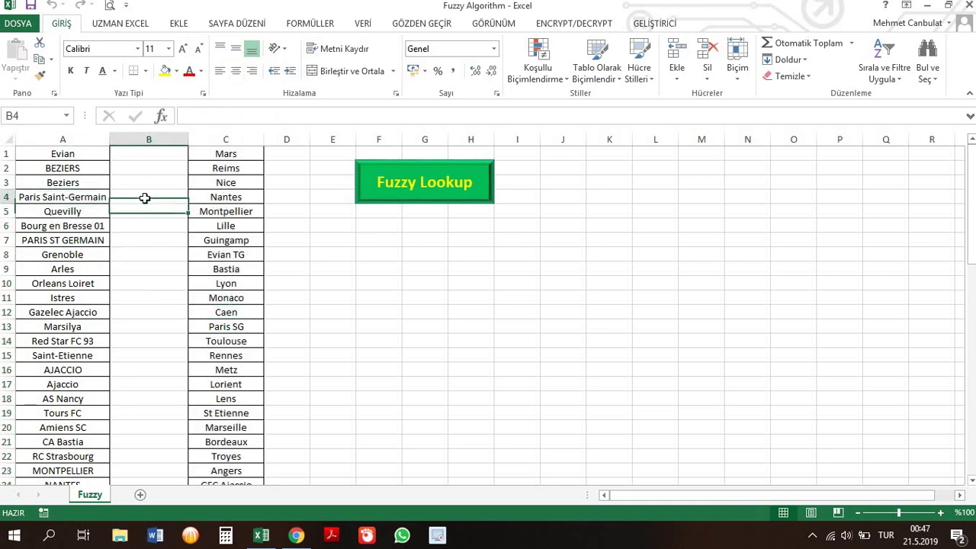
text(=vl)
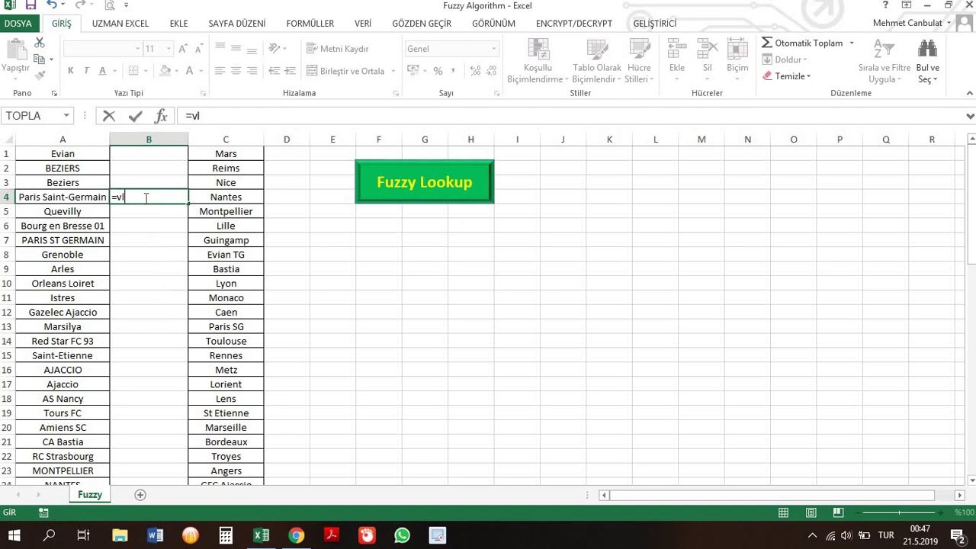
key(BackSpace)
key(BackSpace)
text(dü)
key(Tab)
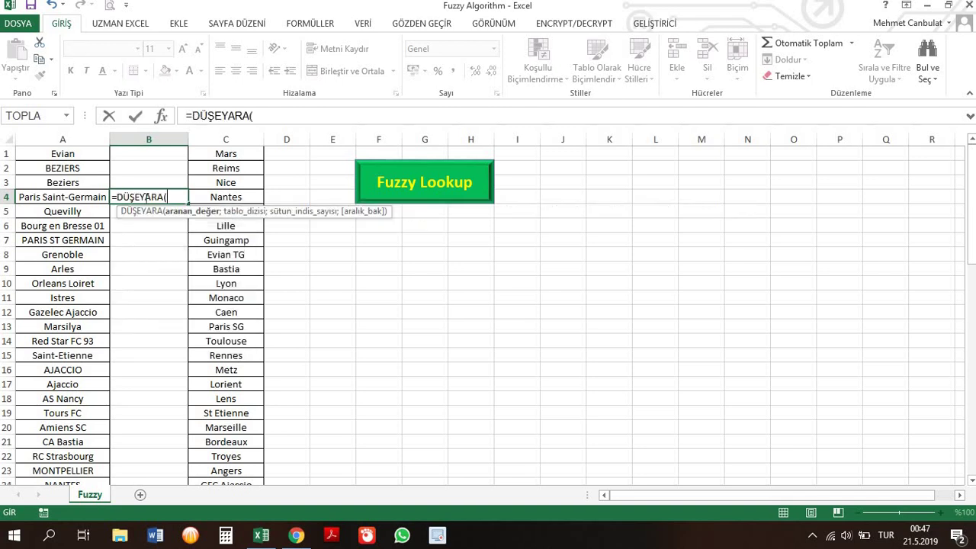
key(Left)
text(;0)
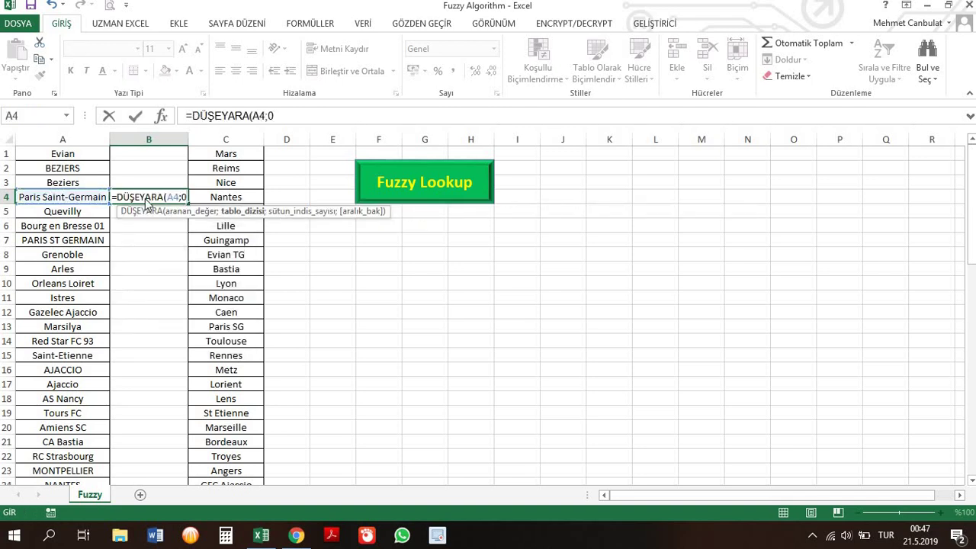
key(Return)
click(473, 311)
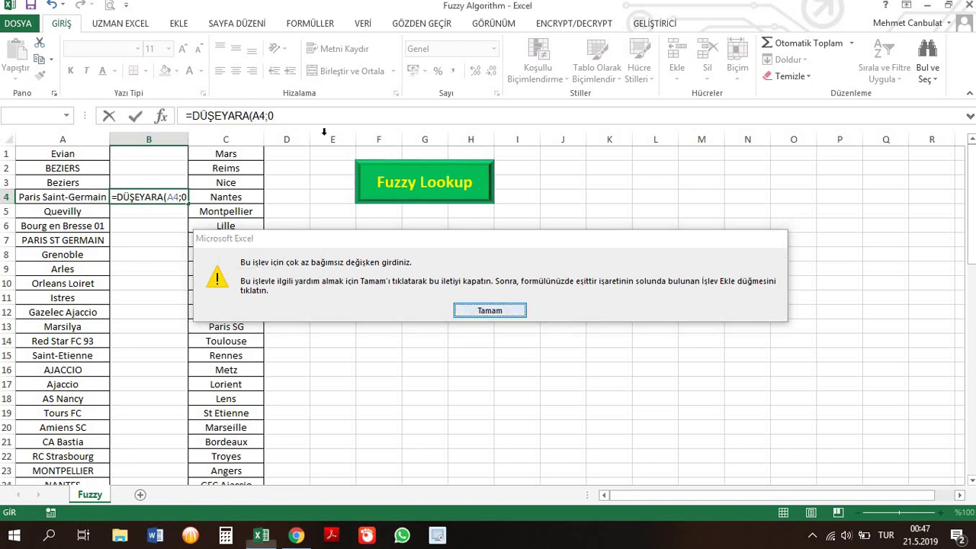
key(BackSpace)
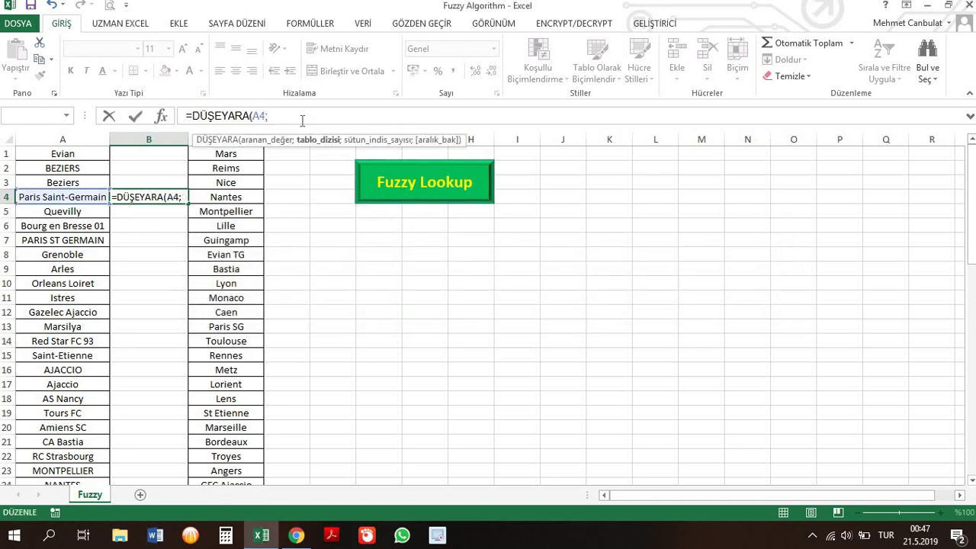
key(Right)
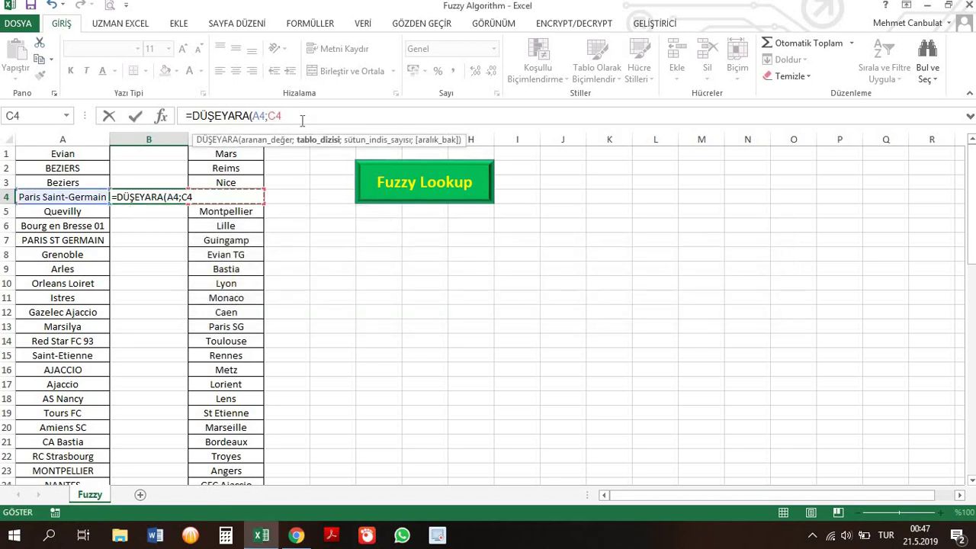
key(ctrl+space)
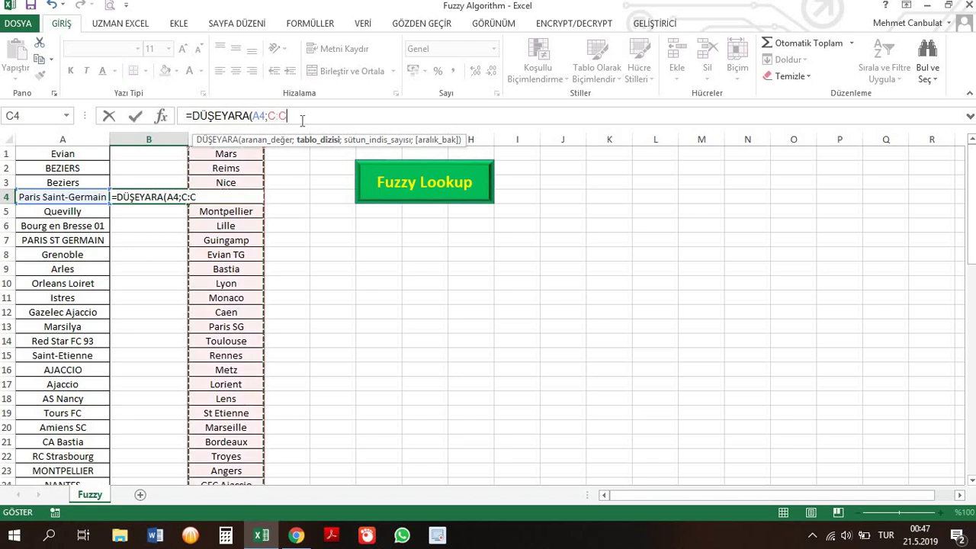
text(;1;YANLIŞ)
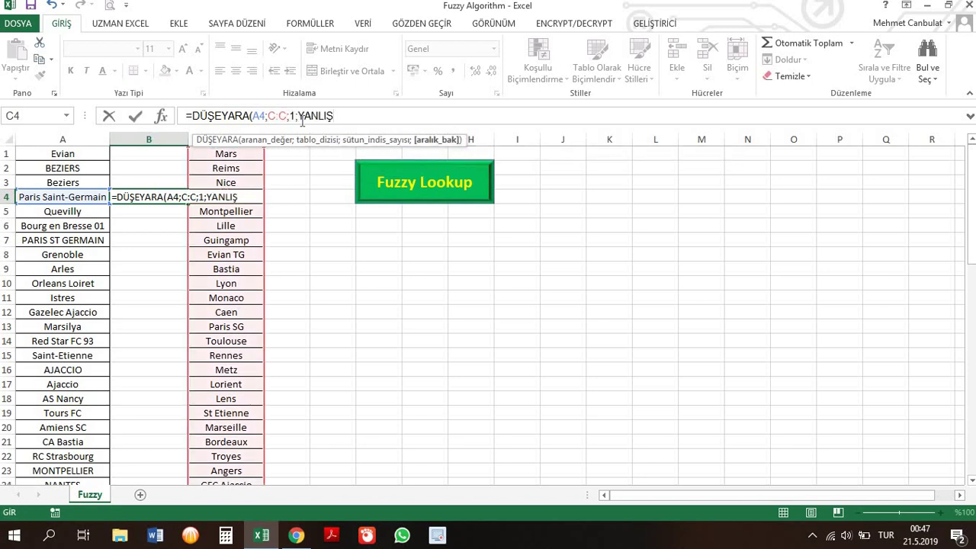
text())
key(Return)
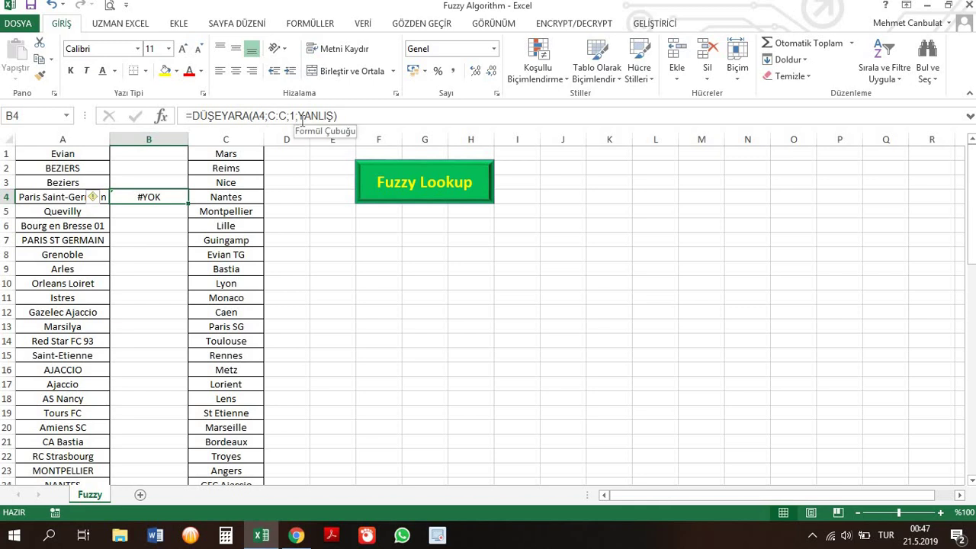
key(Up)
key(Left)
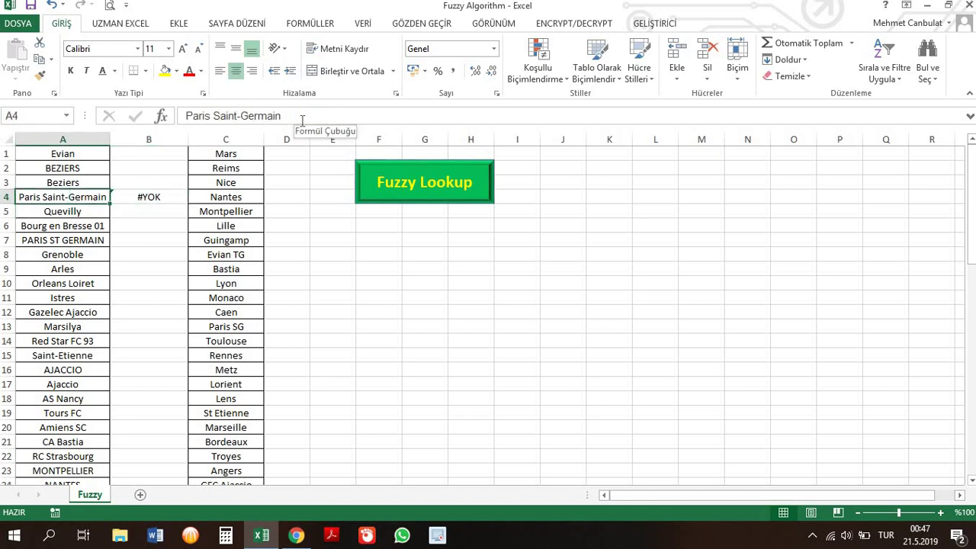
click(226, 327)
click(147, 189)
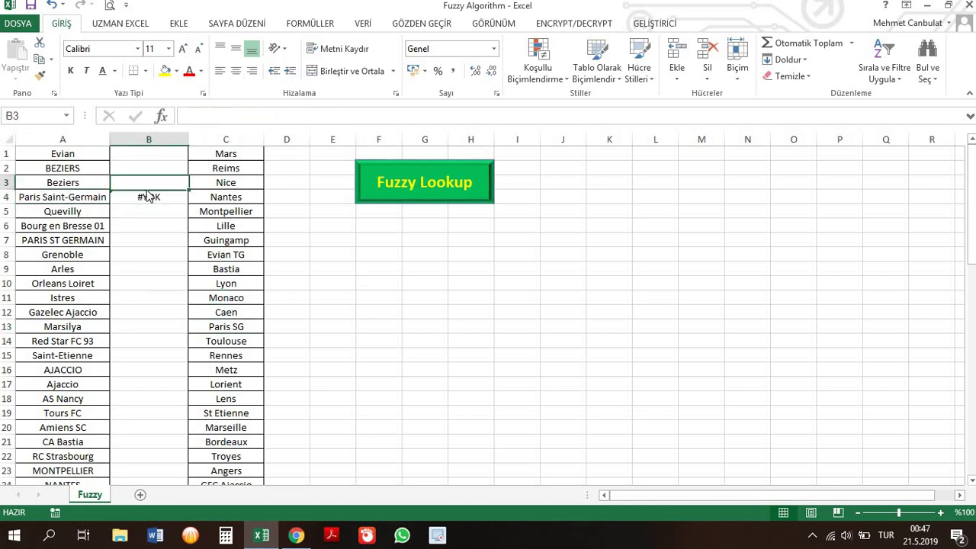
click(149, 197)
key(Delete)
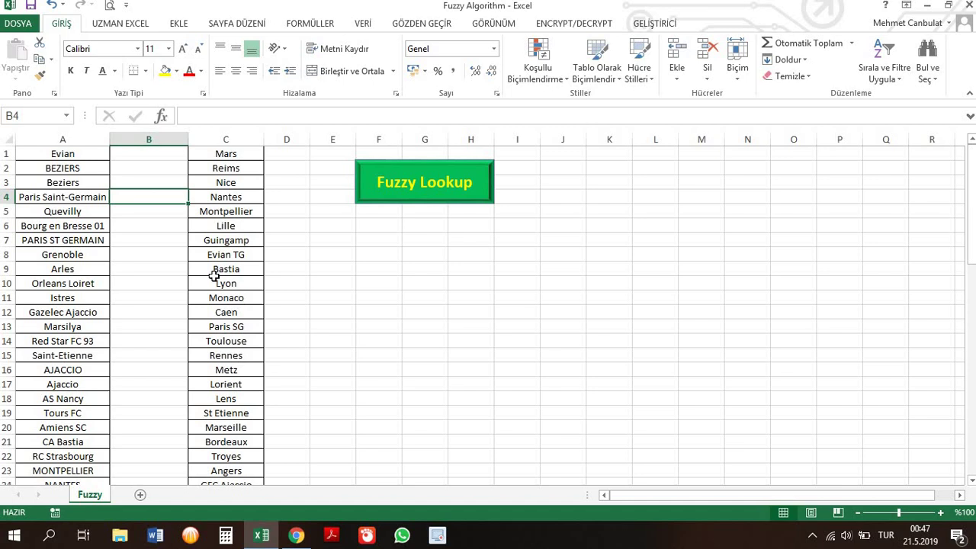
text(=d)
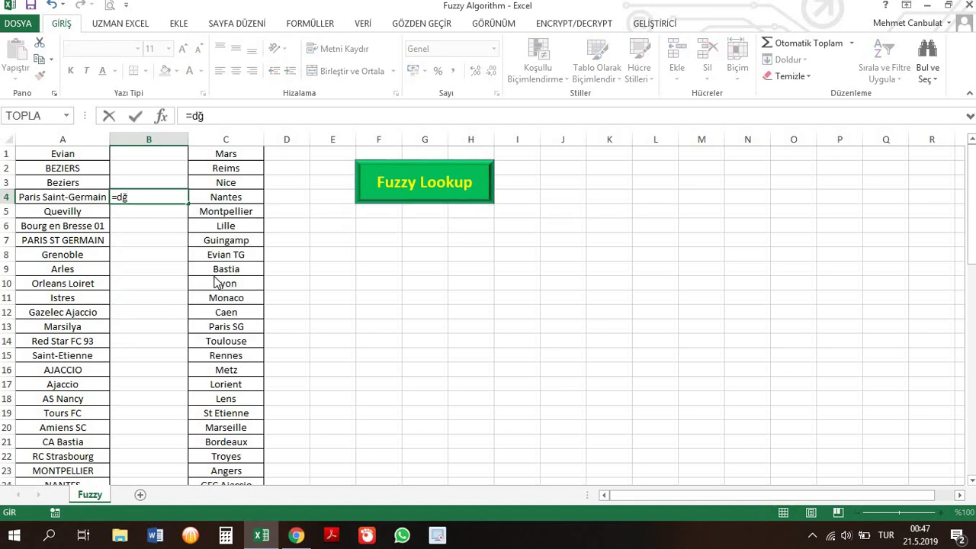
key(Tab)
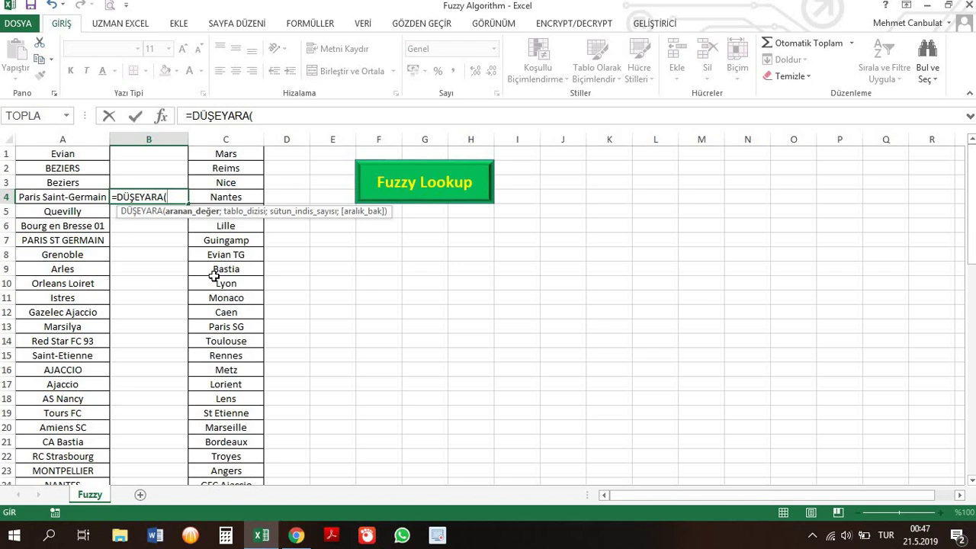
text(;;;)
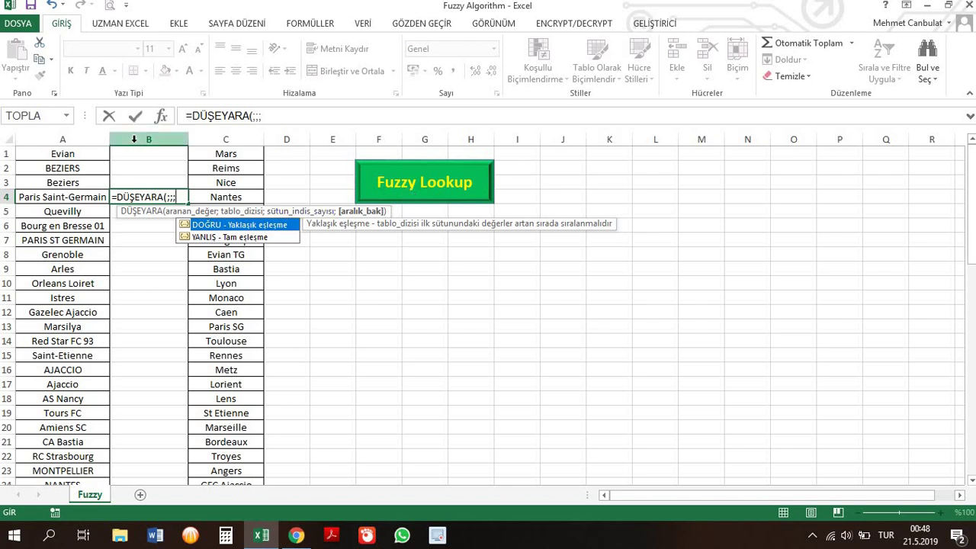
click(109, 118)
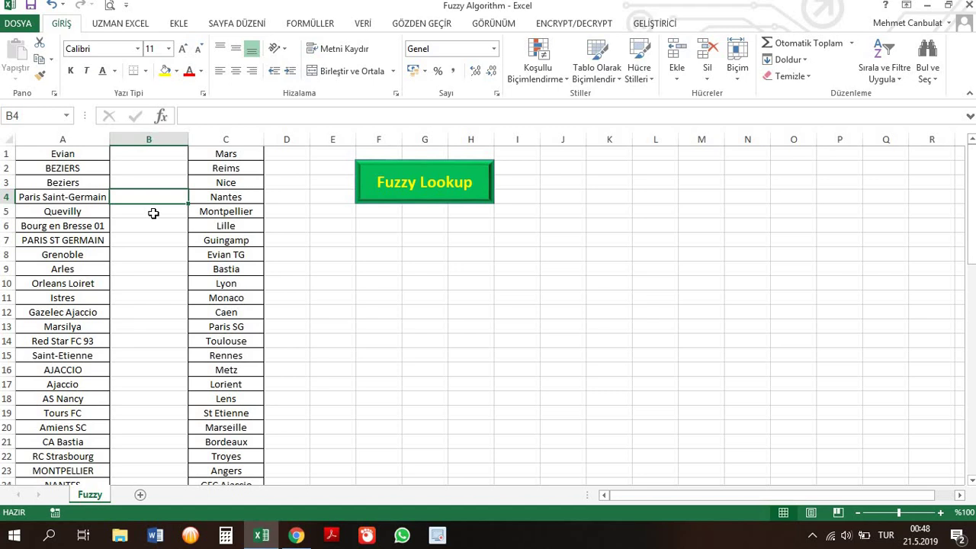
Run Fuzzy Lookup with column A as the first list and column C as the second.
click(380, 178)
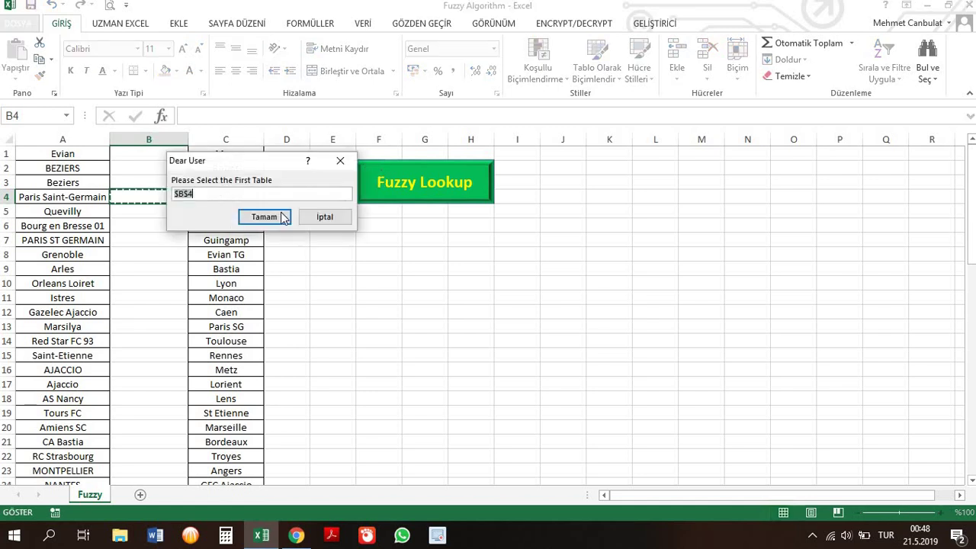
click(63, 140)
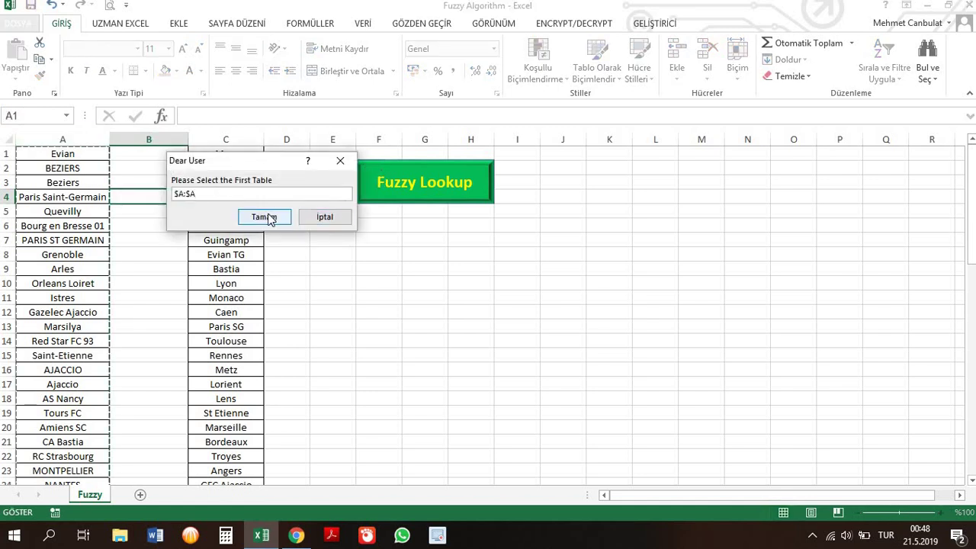
click(269, 211)
click(226, 139)
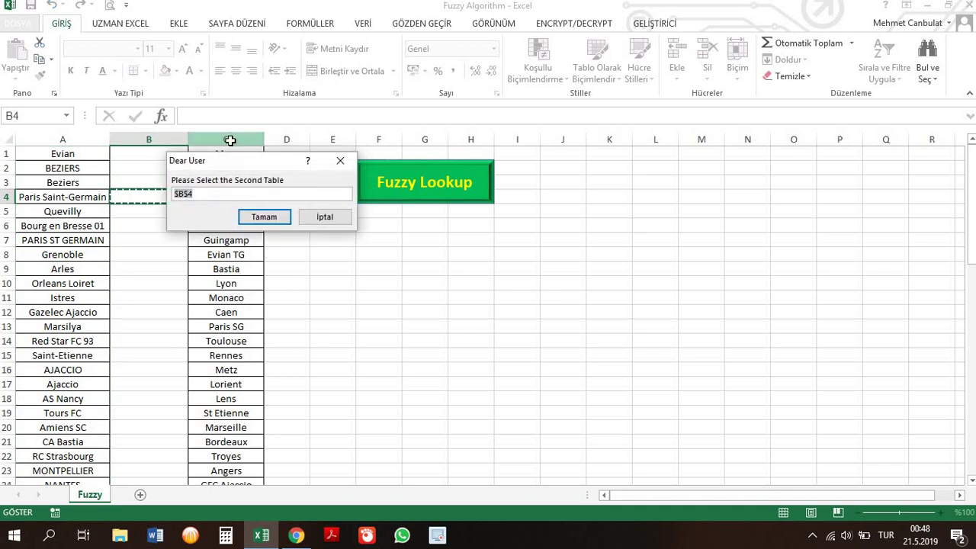
click(278, 218)
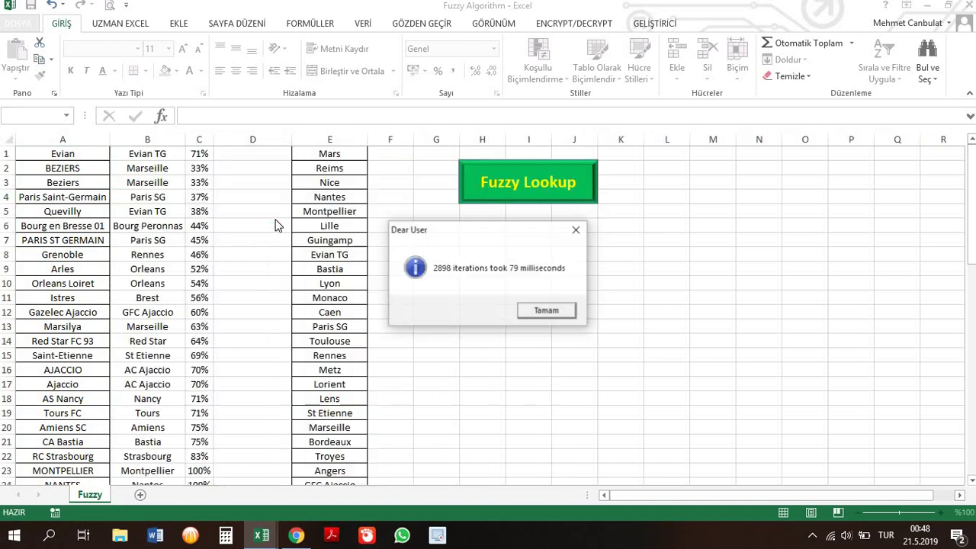
click(536, 305)
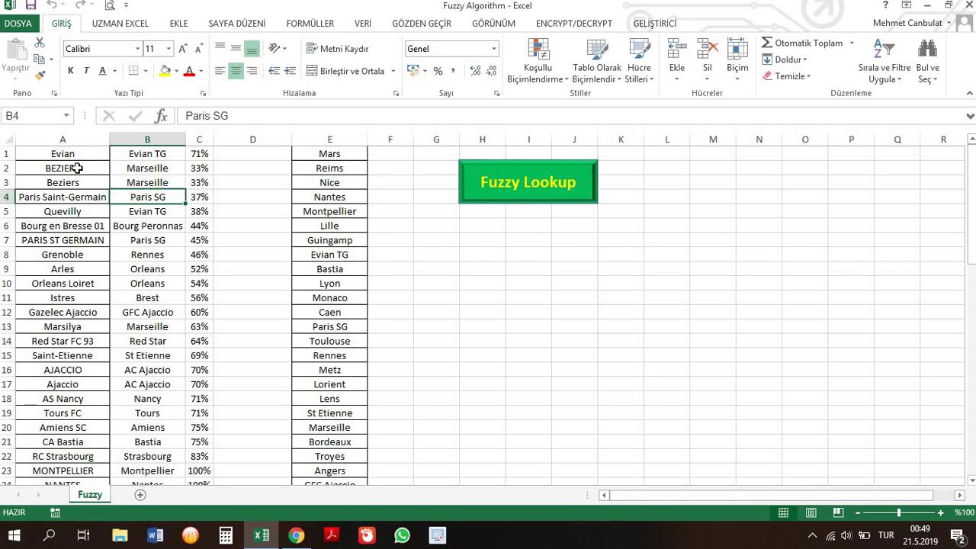
Check the results: Paris Saint-Germain at 37%, and Chateauroux Memo matched to Chateauroux.
drag(76, 197, 207, 199)
click(195, 199)
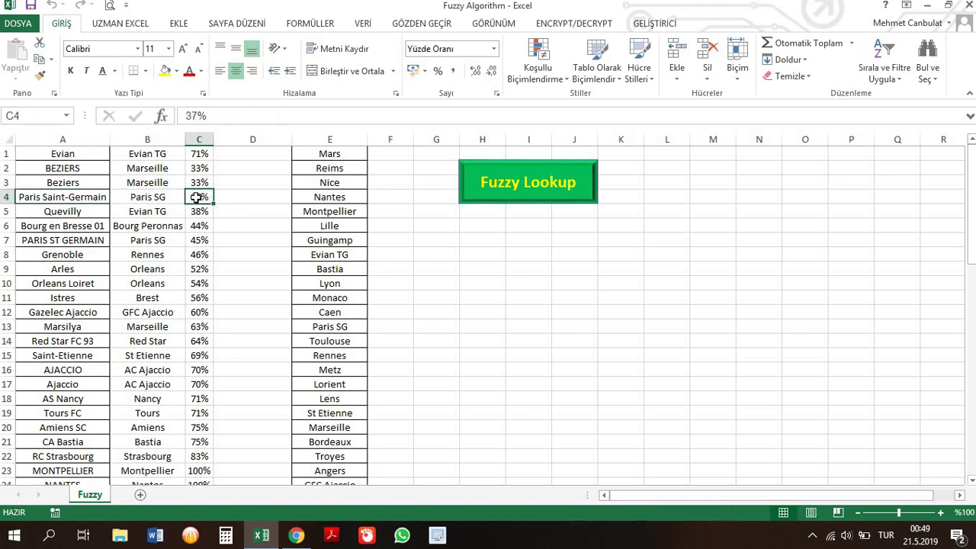
click(82, 196)
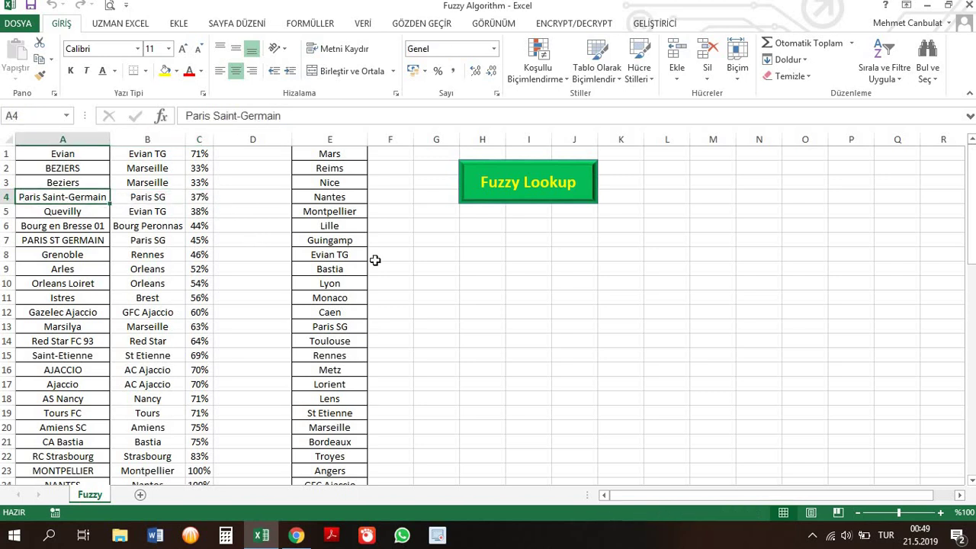
scroll(245, 348, down, 5)
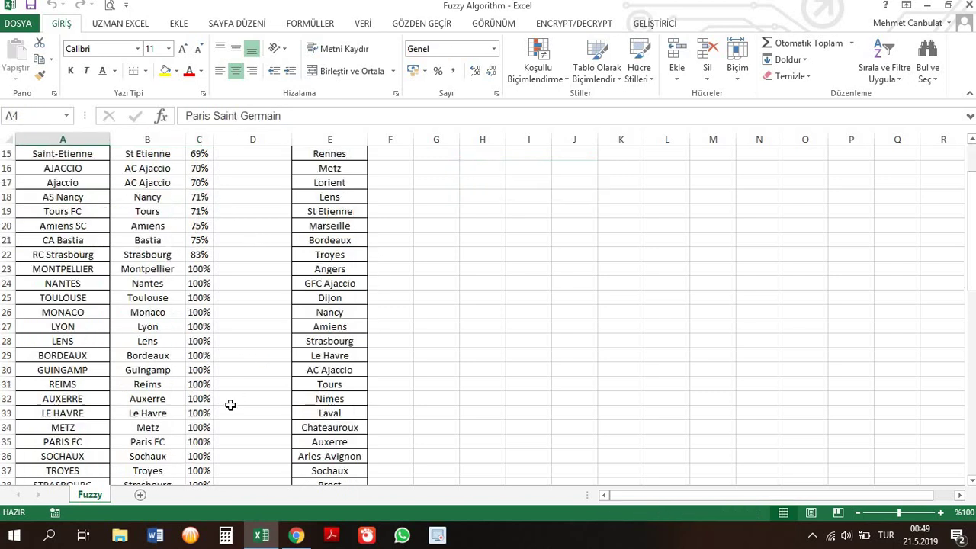
scroll(231, 404, down, 7)
drag(196, 381, 52, 370)
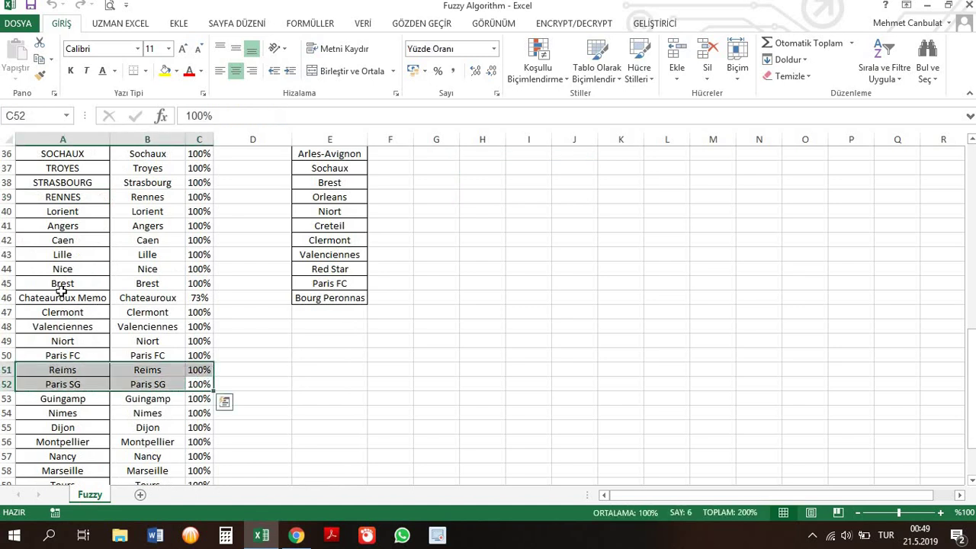
drag(61, 298, 156, 303)
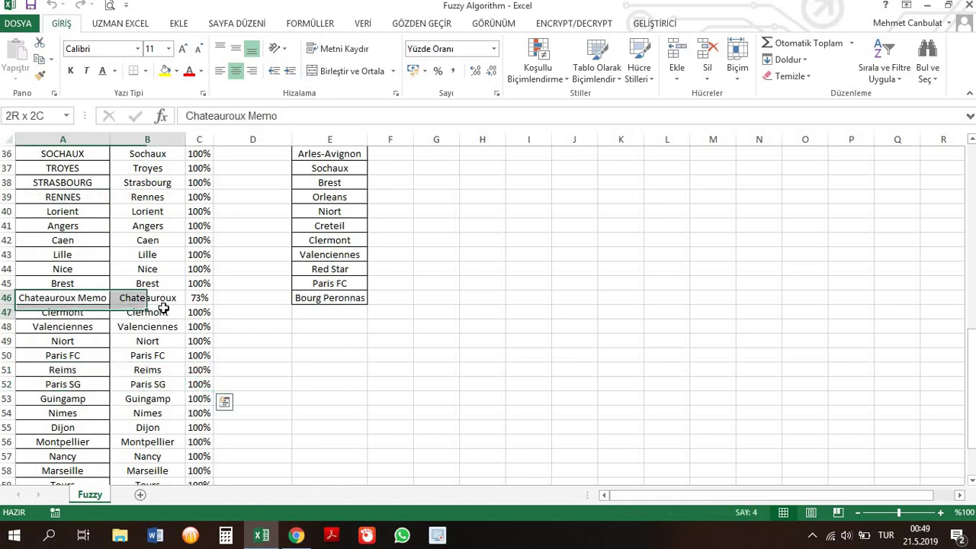
click(96, 298)
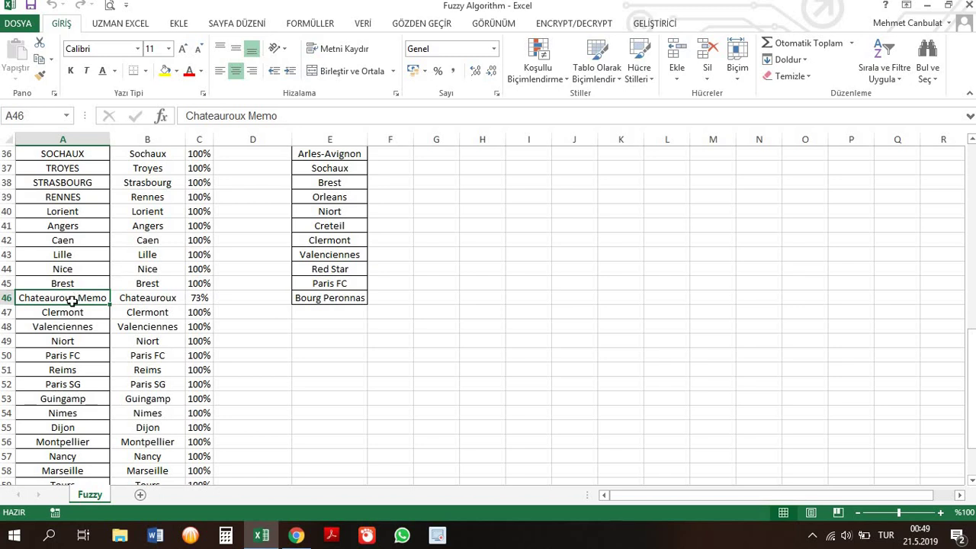
click(164, 298)
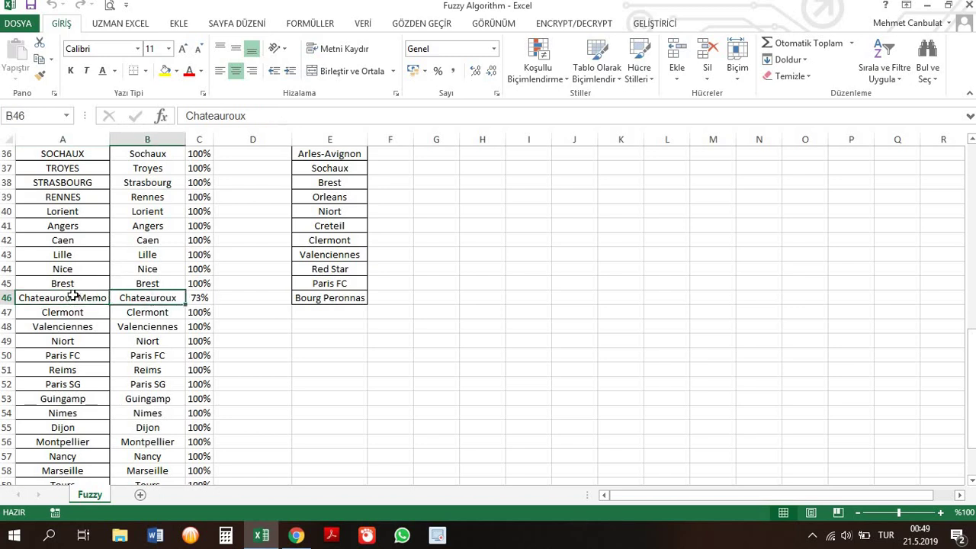
click(77, 296)
drag(171, 295, 80, 297)
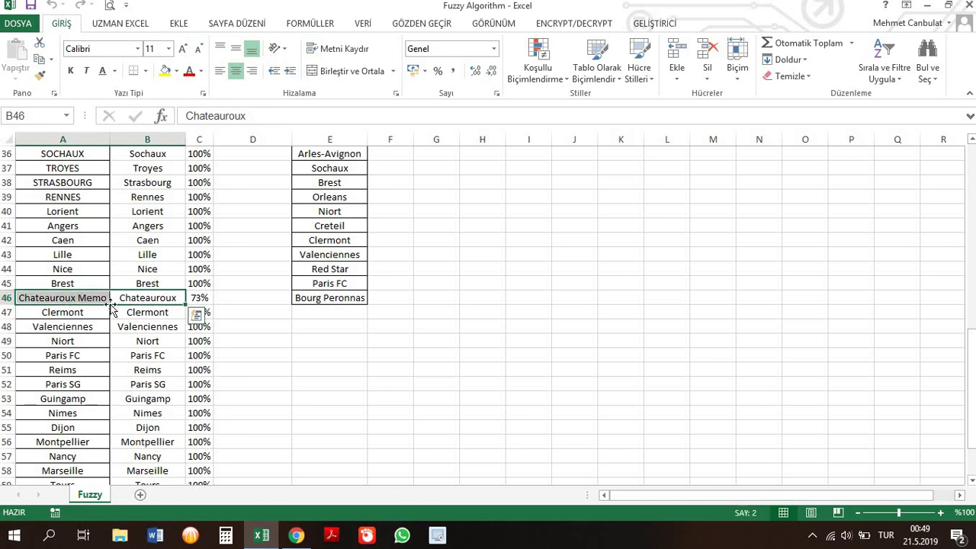
drag(201, 300, 84, 297)
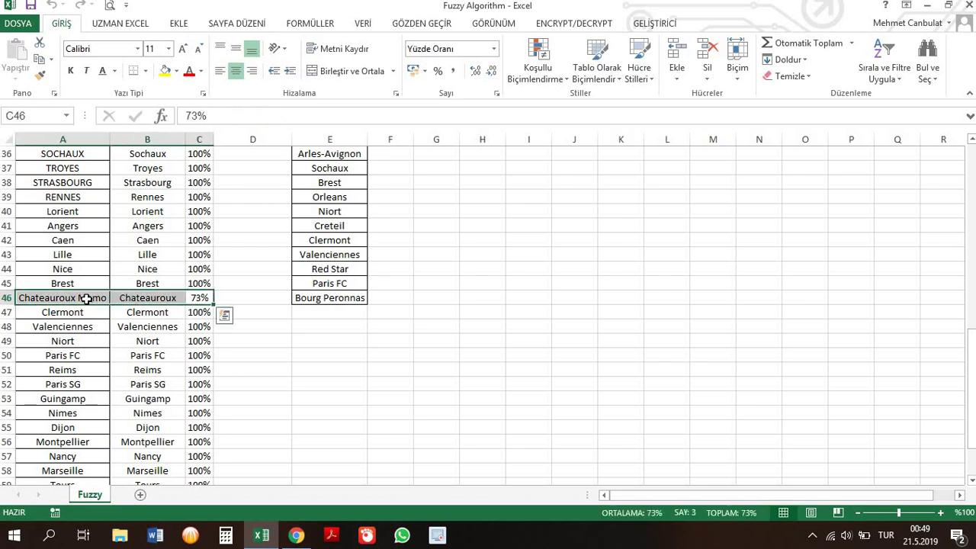
scroll(167, 309, up, 9)
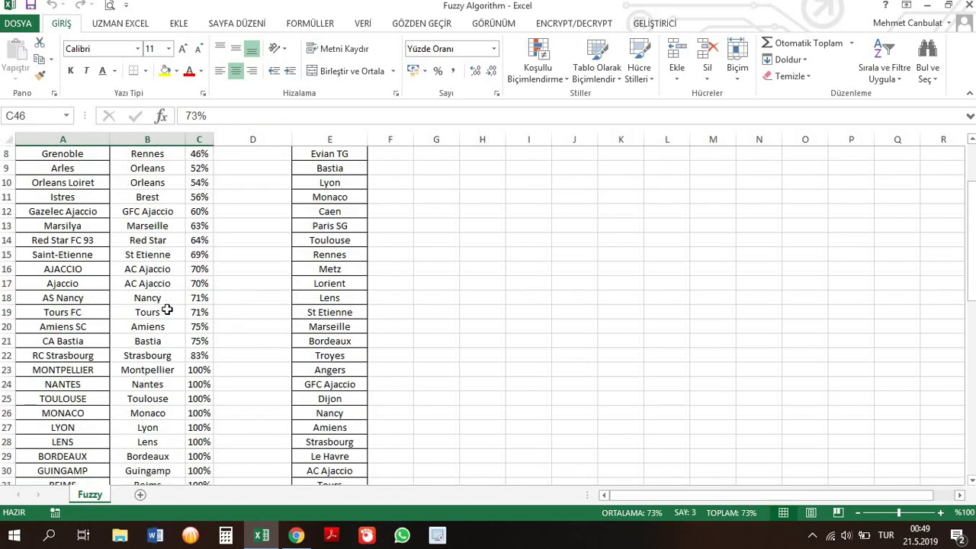
scroll(161, 311, up, 3)
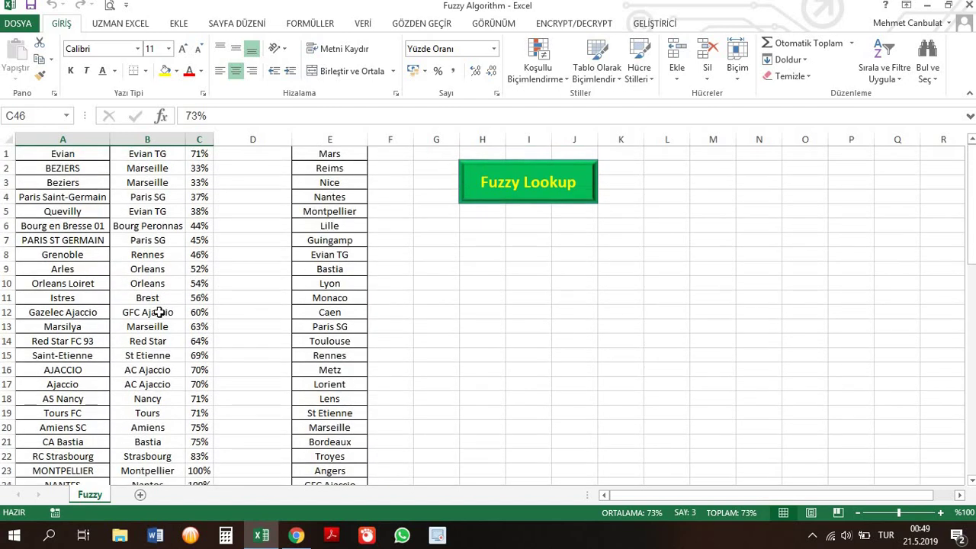
click(79, 312)
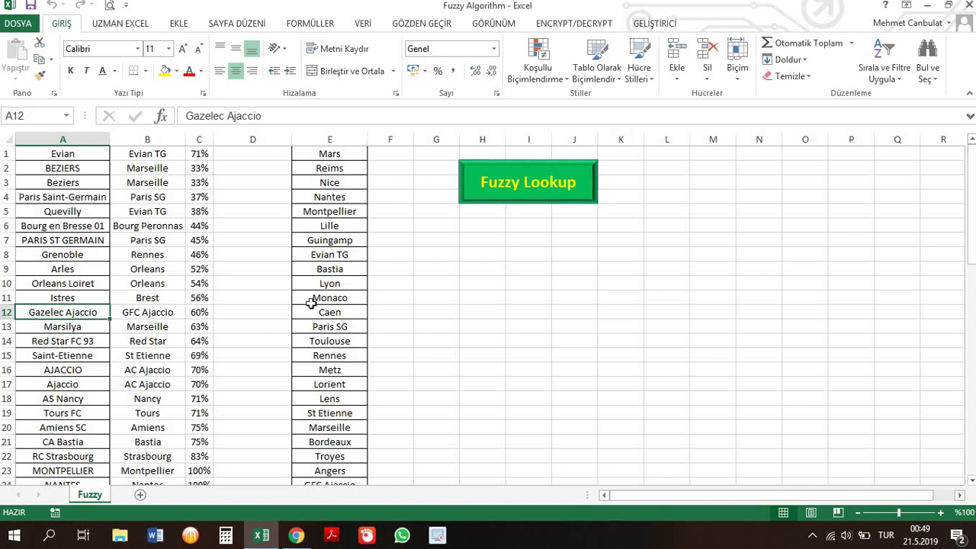
click(330, 285)
scroll(340, 345, down, 2)
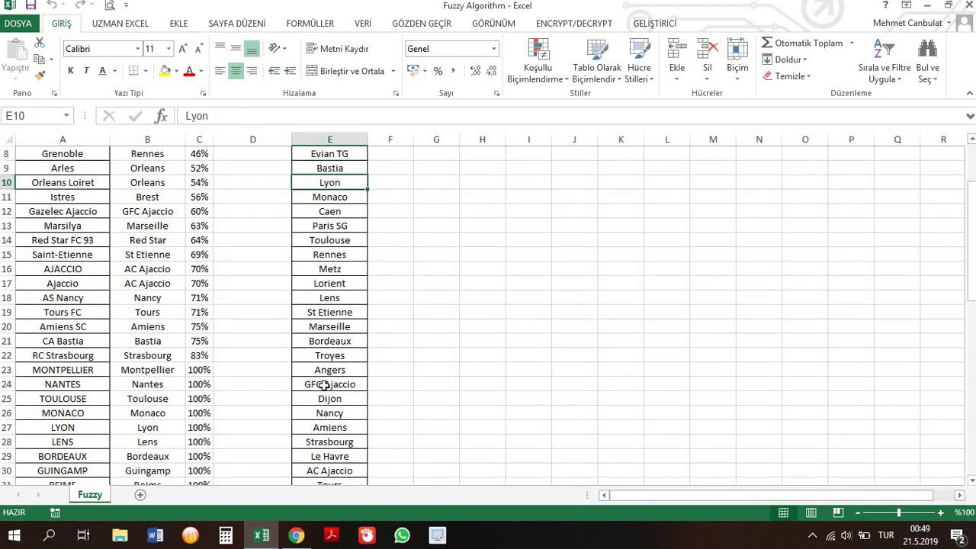
click(324, 384)
drag(324, 384, 63, 211)
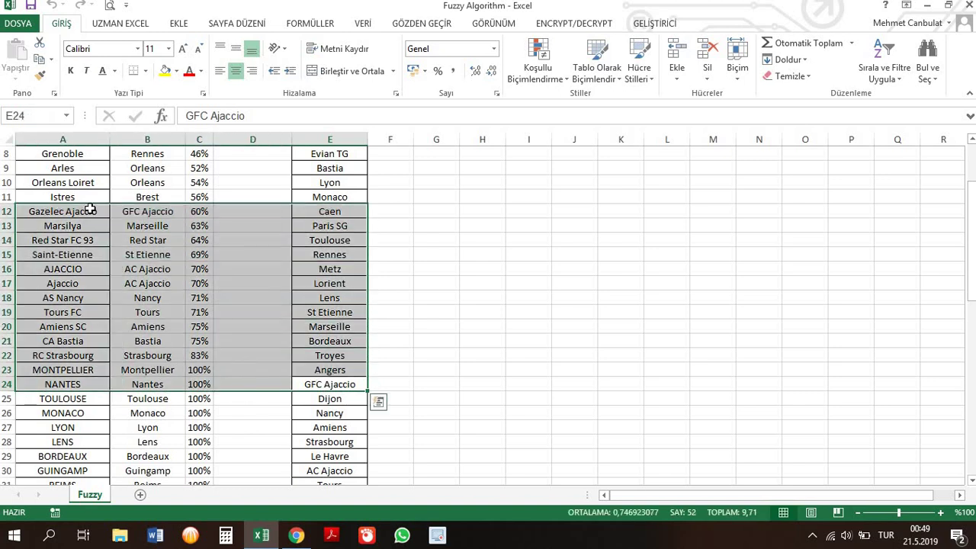
click(63, 211)
click(350, 384)
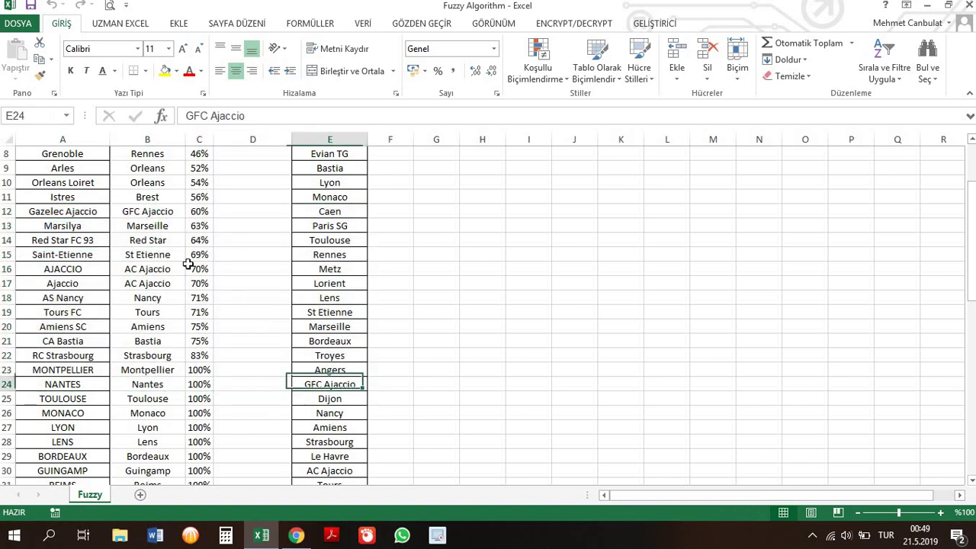
click(202, 213)
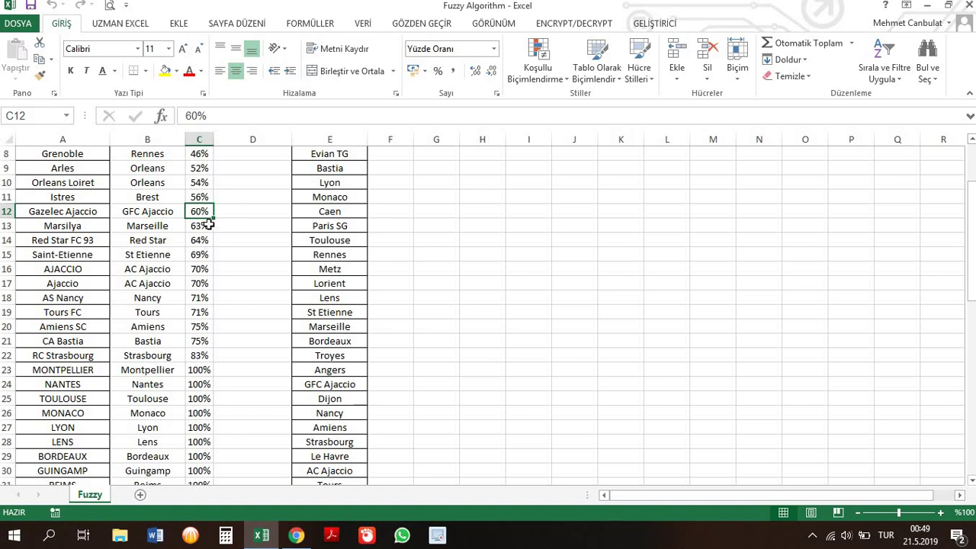
scroll(215, 232, up, 3)
mouse_move(149, 139)
mouse_down()
mouse_move(197, 139)
mouse_move(158, 139)
mouse_up()
Delete result columns B:C with Sil and show the GELİŞTİRİCİ developer tab.
right_click(158, 139)
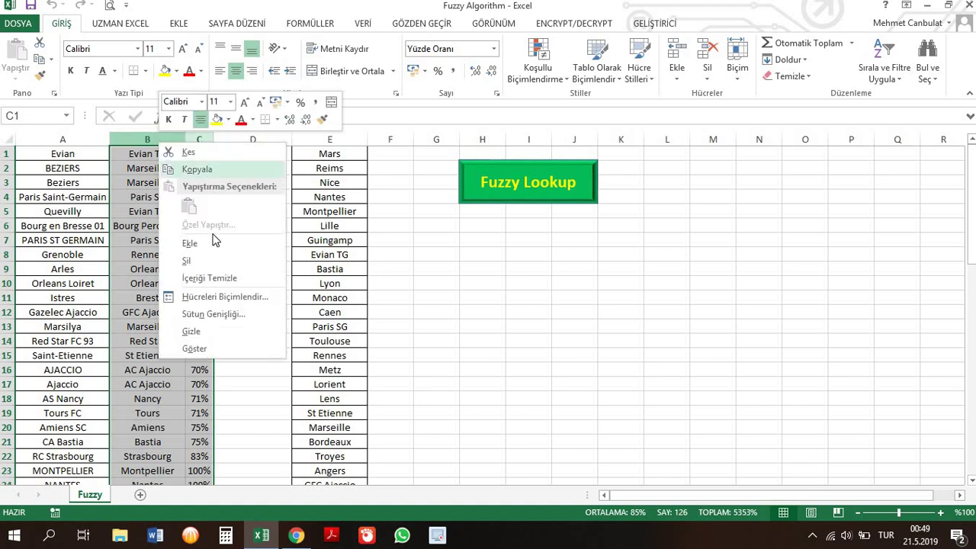
click(200, 272)
click(197, 282)
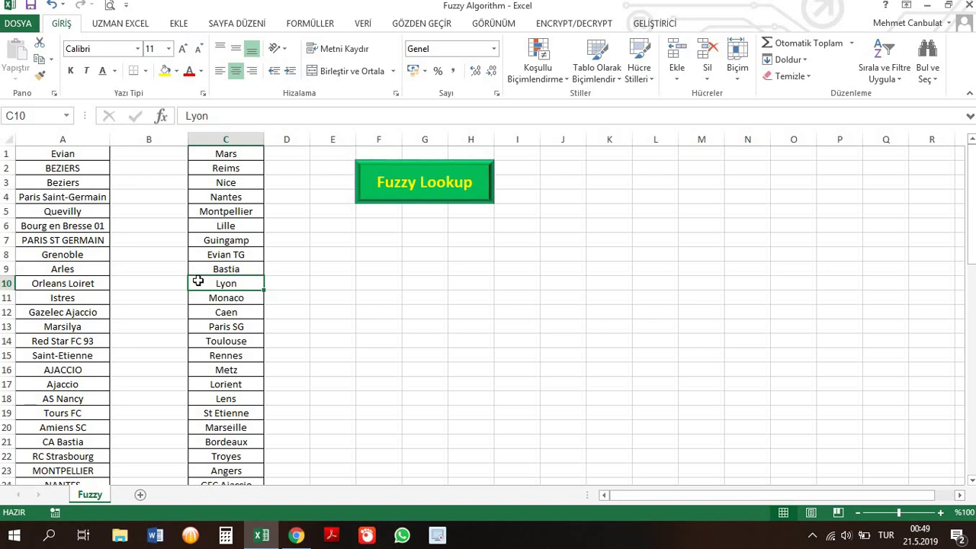
click(654, 23)
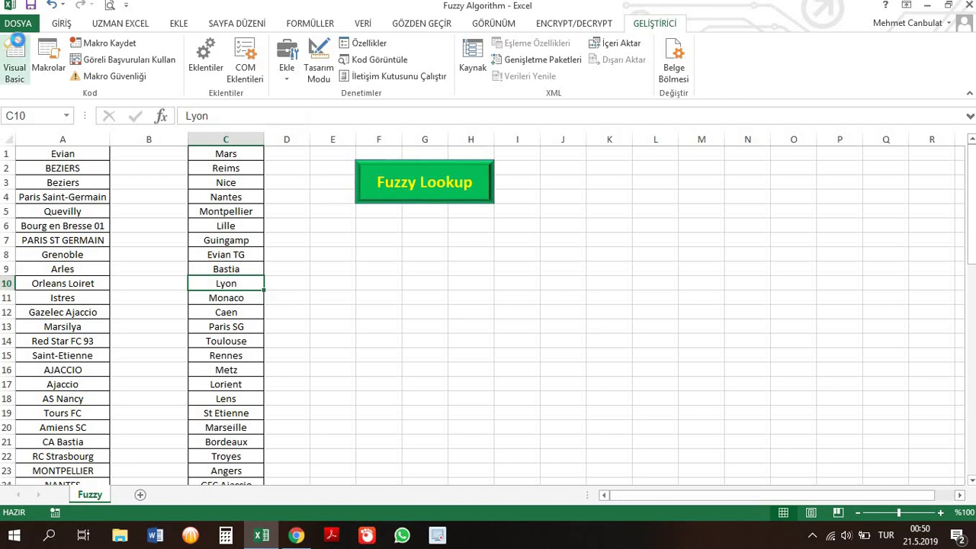
click(14, 59)
double_click(110, 118)
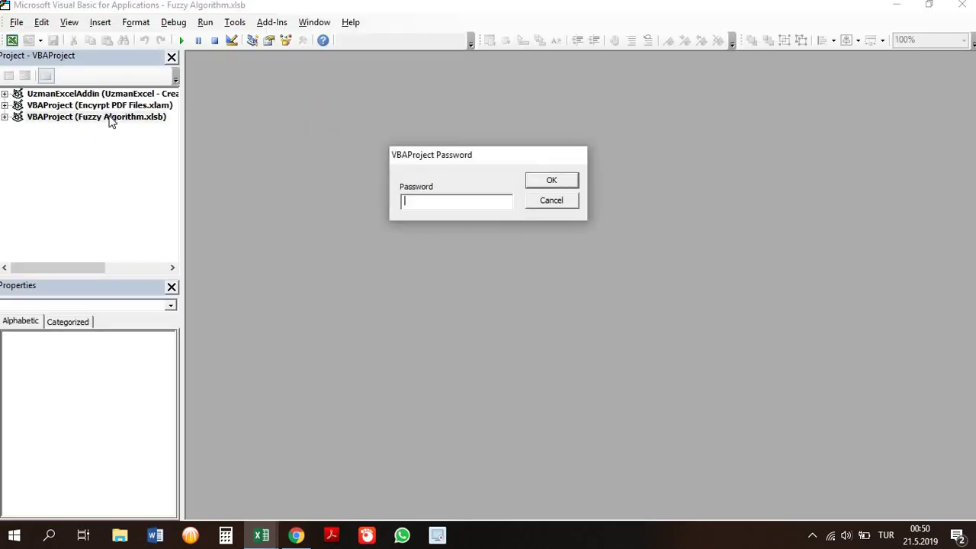
text(2345)
text(67)
key(Return)
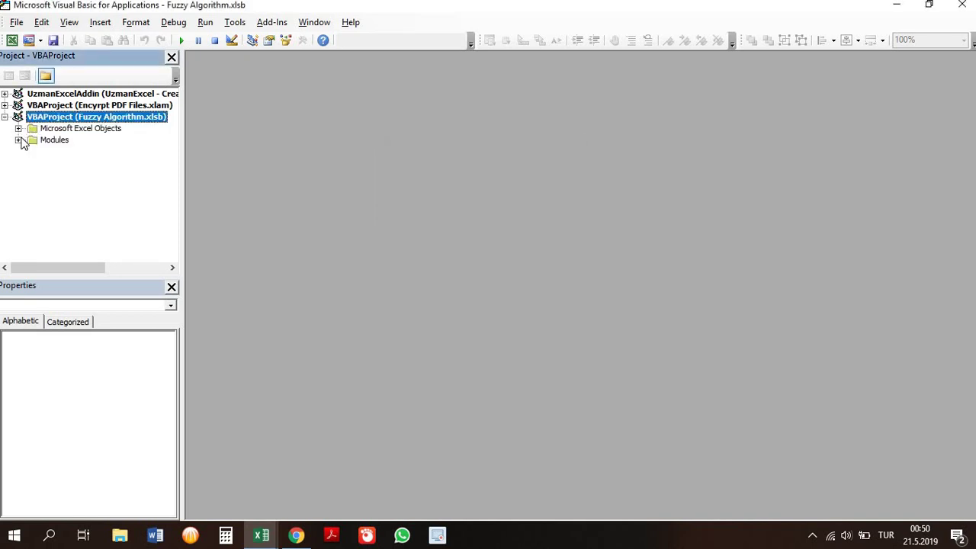
click(18, 140)
double_click(84, 152)
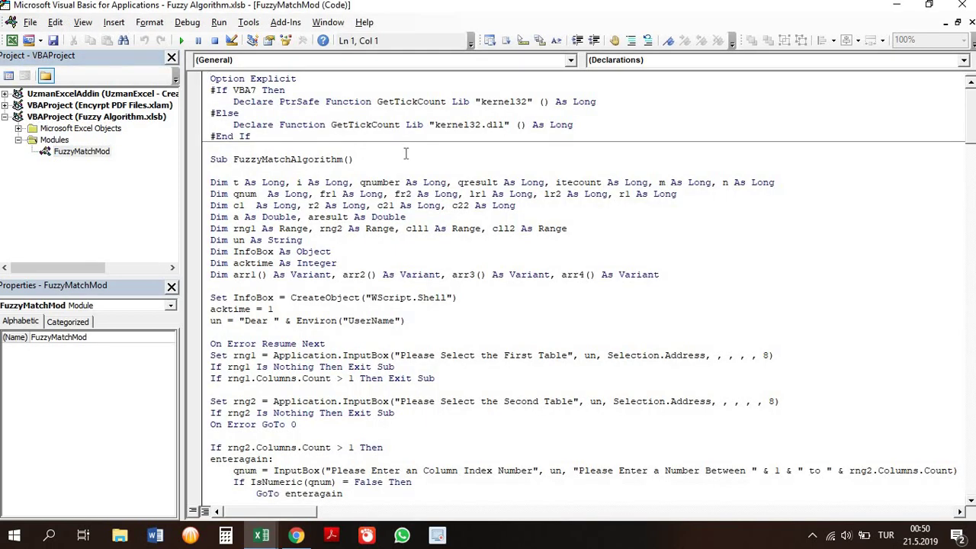
click(355, 102)
scroll(392, 237, down, 1)
scroll(392, 237, down, 10)
scroll(412, 244, down, 6)
scroll(434, 252, down, 7)
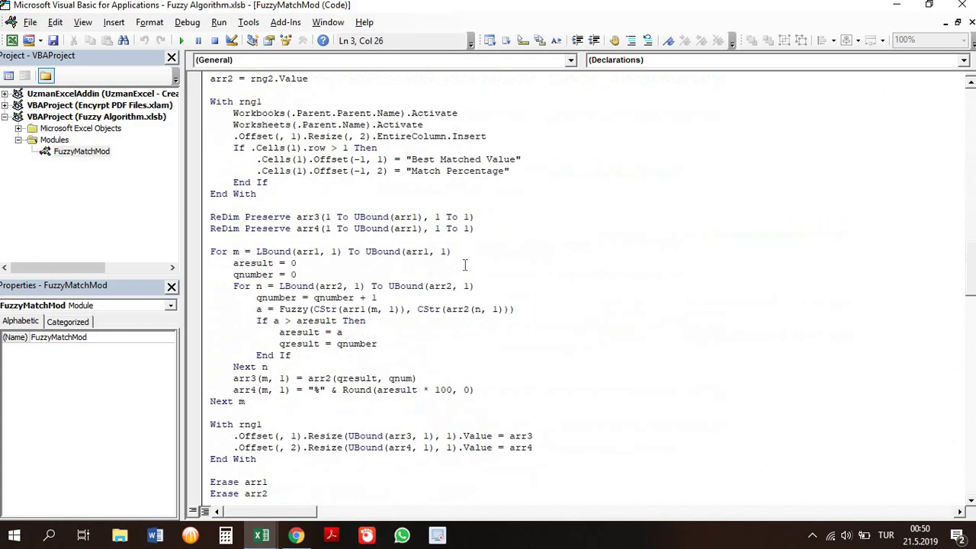
scroll(470, 269, down, 9)
scroll(488, 267, down, 10)
scroll(503, 265, down, 7)
scroll(506, 266, down, 14)
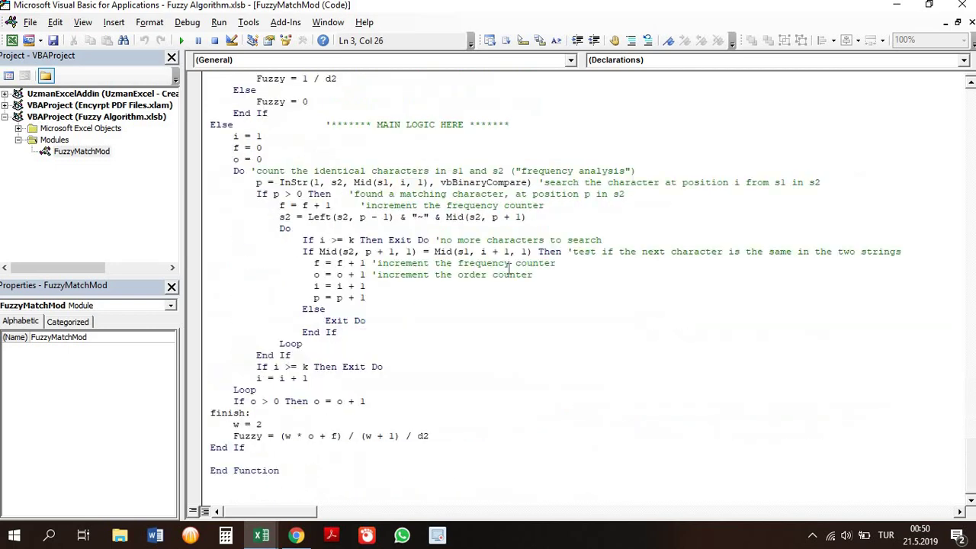
scroll(508, 264, up, 8)
scroll(508, 264, up, 11)
scroll(509, 264, up, 7)
scroll(509, 264, up, 8)
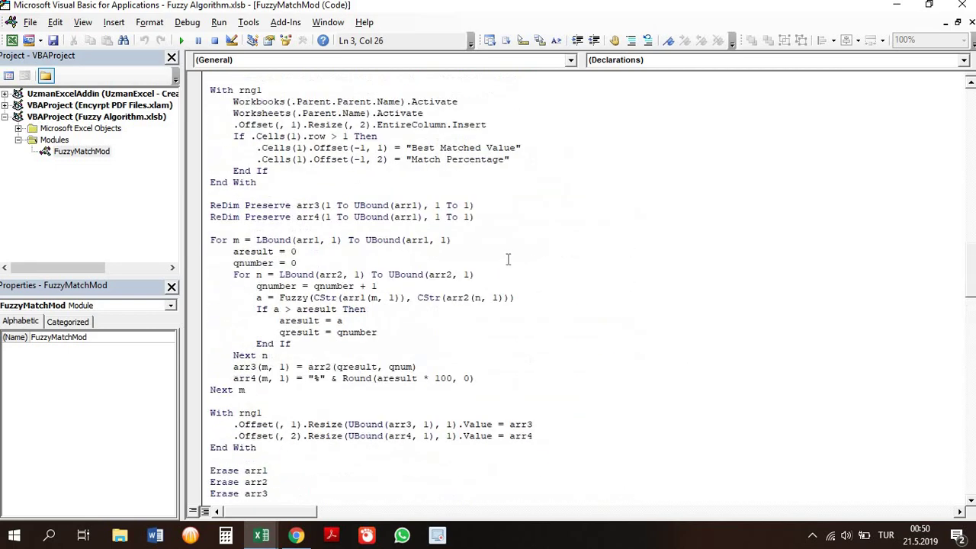
scroll(508, 264, up, 3)
scroll(508, 263, up, 9)
scroll(508, 264, up, 4)
scroll(509, 264, up, 7)
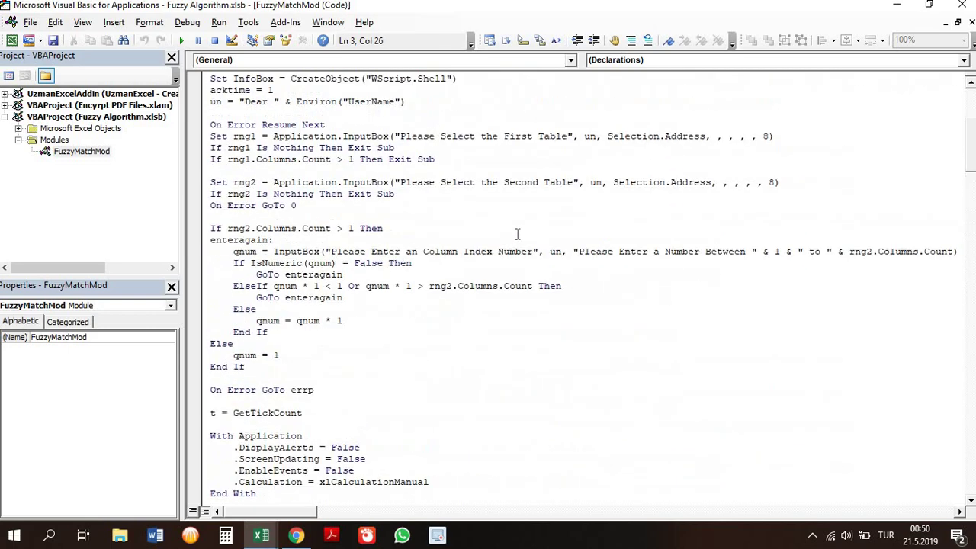
scroll(509, 264, up, 8)
scroll(503, 151, up, 1)
Close the VBA editor and highlight the team lists in columns A and C, including A1:A19.
click(962, 5)
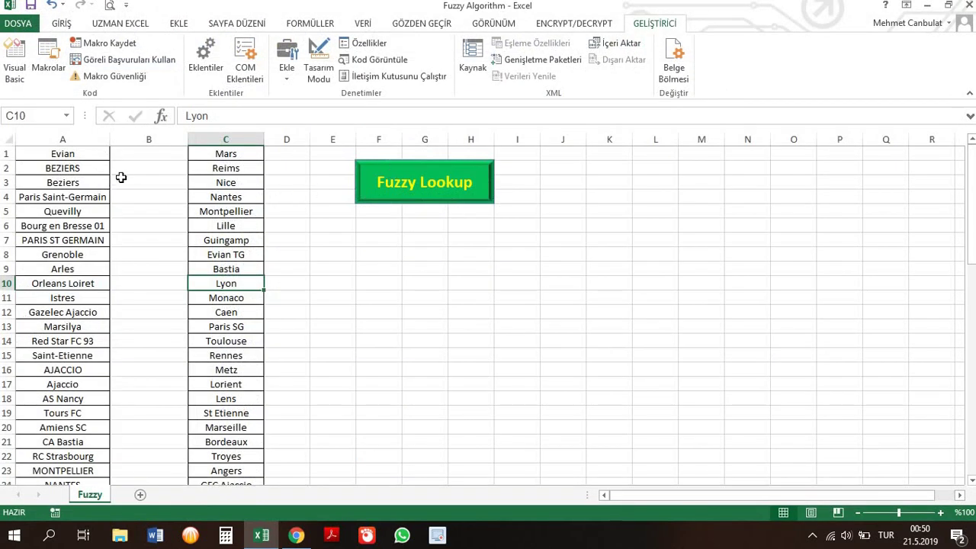
click(77, 138)
ctrl+click(238, 139)
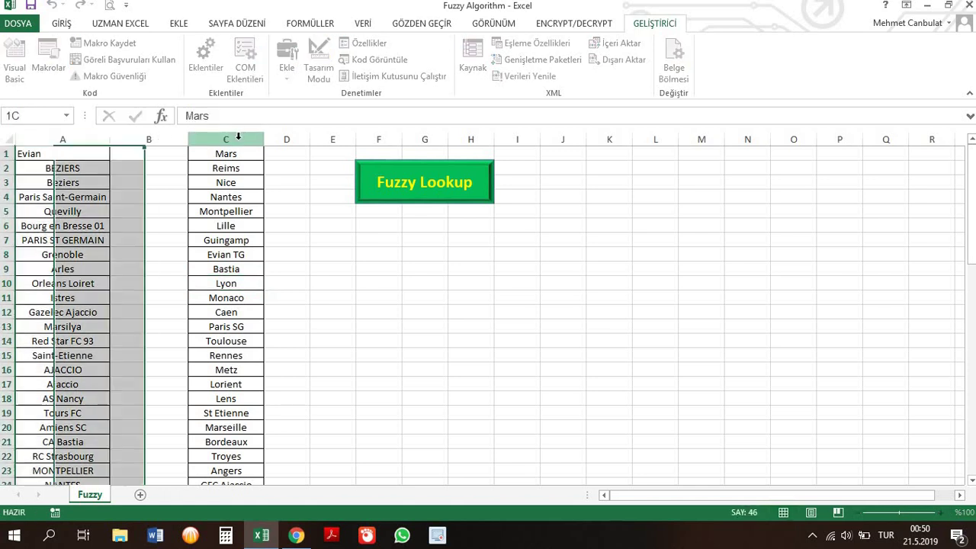
drag(100, 155, 61, 416)
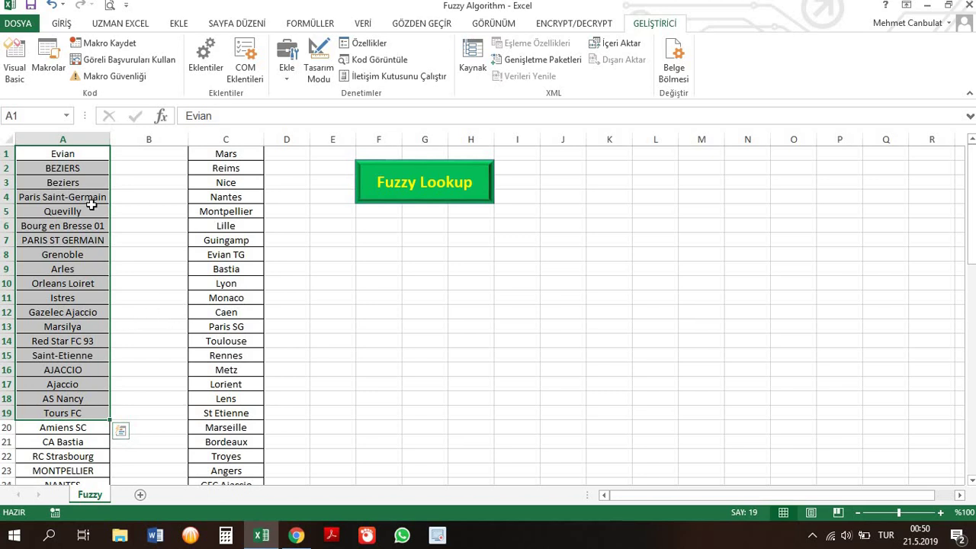
Select column A, scroll through its team names, and reopen the macro code editor.
click(73, 139)
scroll(48, 399, down, 18)
scroll(83, 315, down, 10)
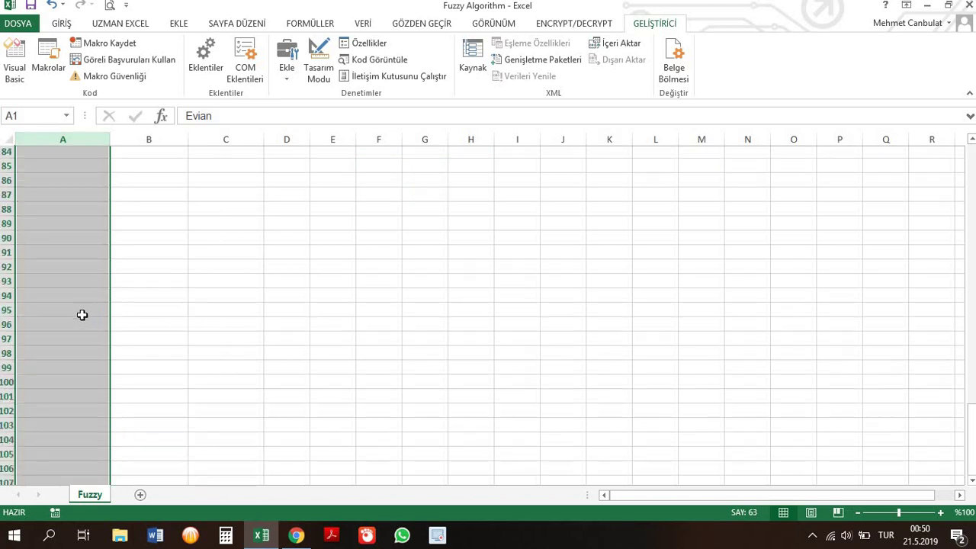
scroll(83, 315, up, 9)
drag(72, 257, 72, 333)
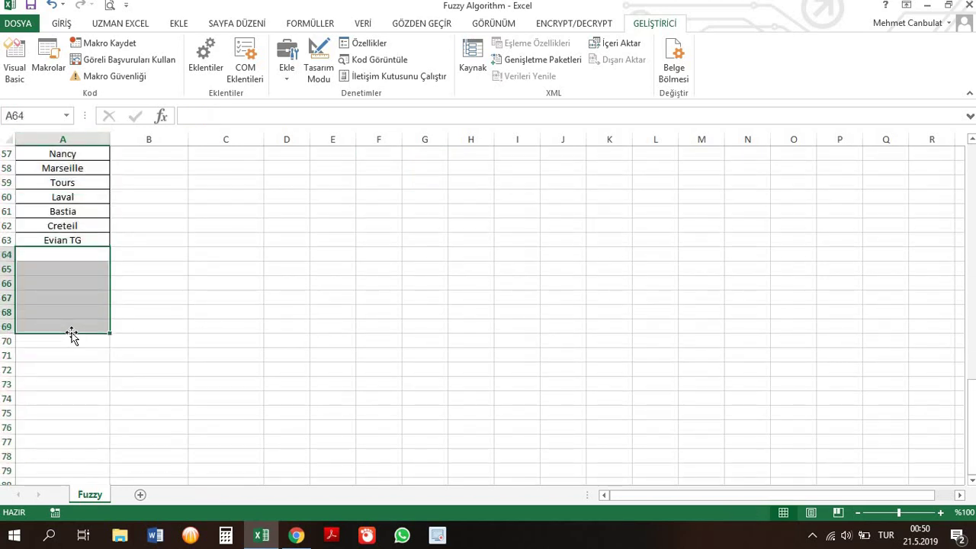
scroll(77, 328, up, 14)
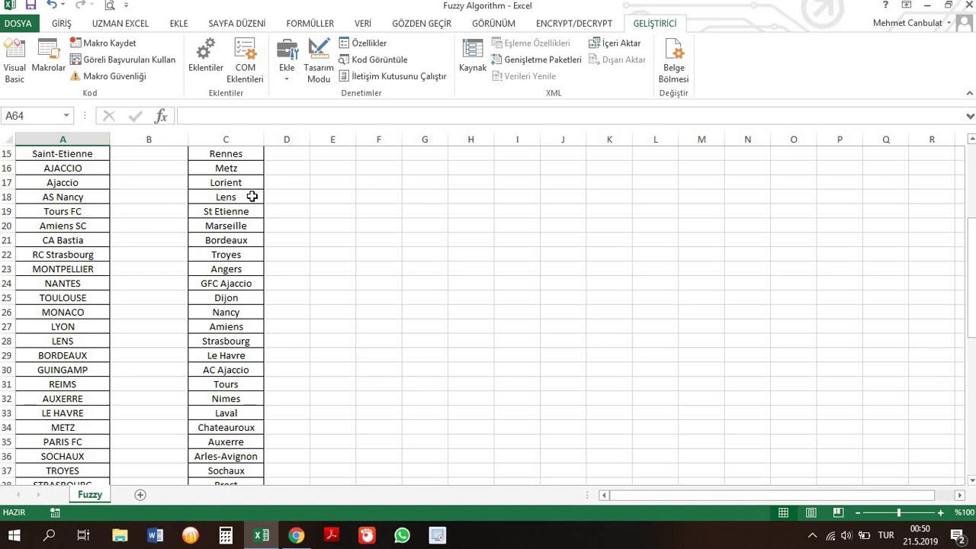
click(14, 67)
Maximize the VBA editor and highlight the first and second table prompts and column-count checks.
double_click(617, 157)
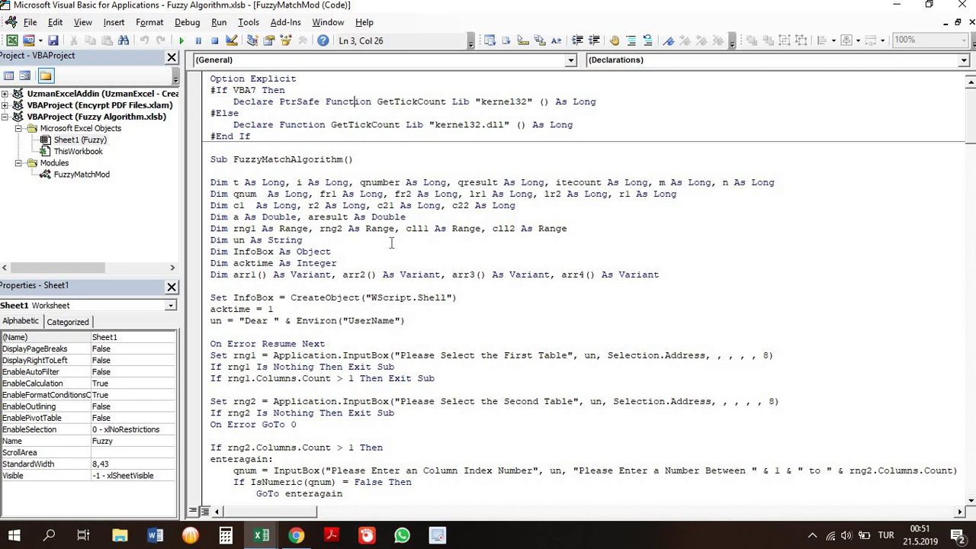
scroll(383, 281, down, 1)
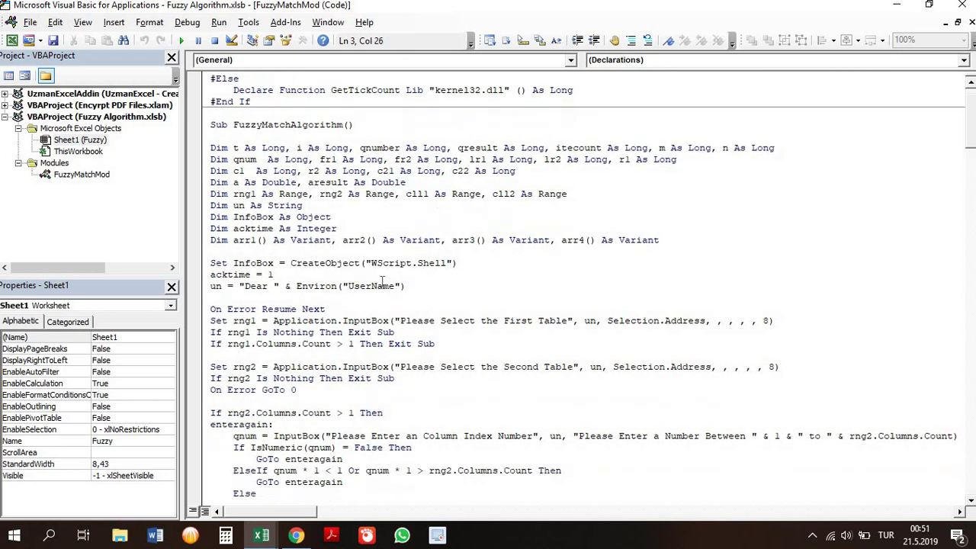
scroll(383, 281, down, 1)
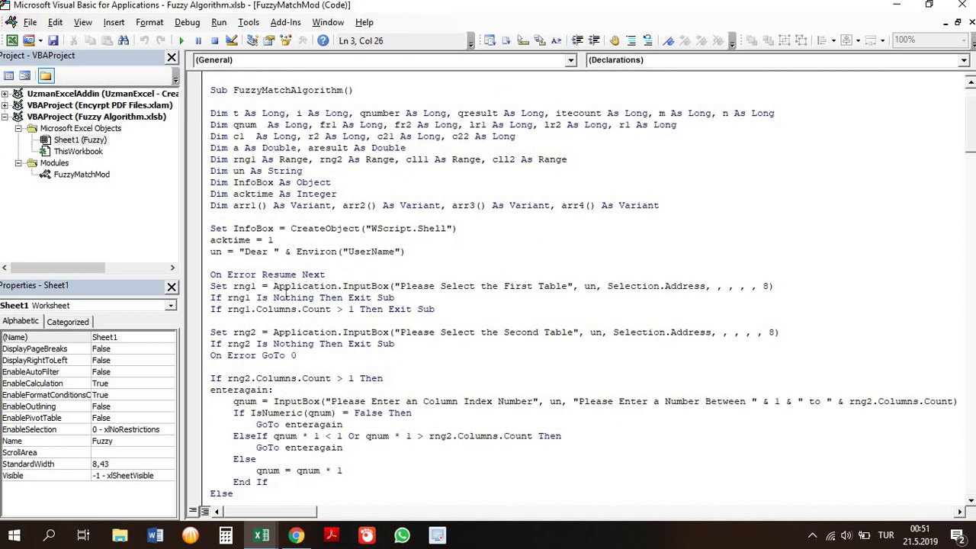
drag(273, 287, 355, 321)
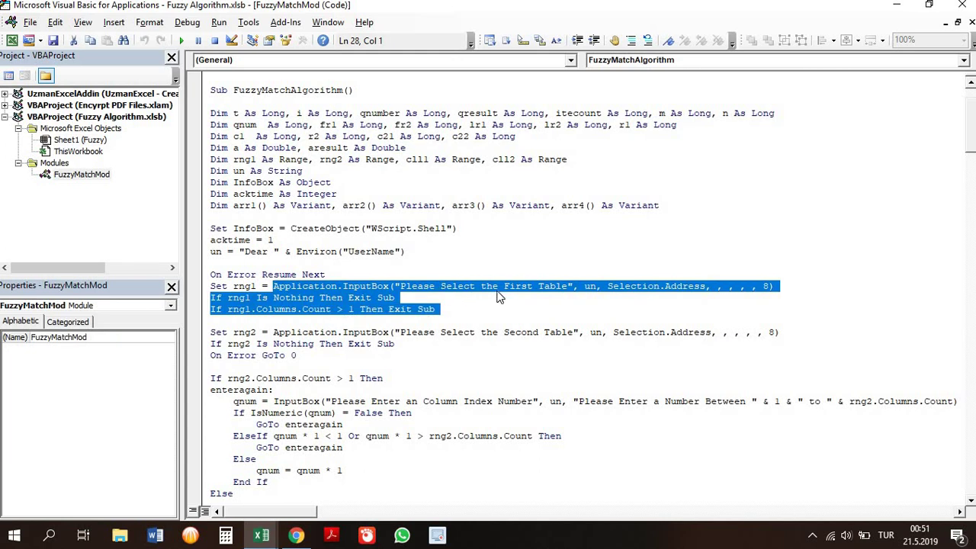
drag(479, 321, 262, 274)
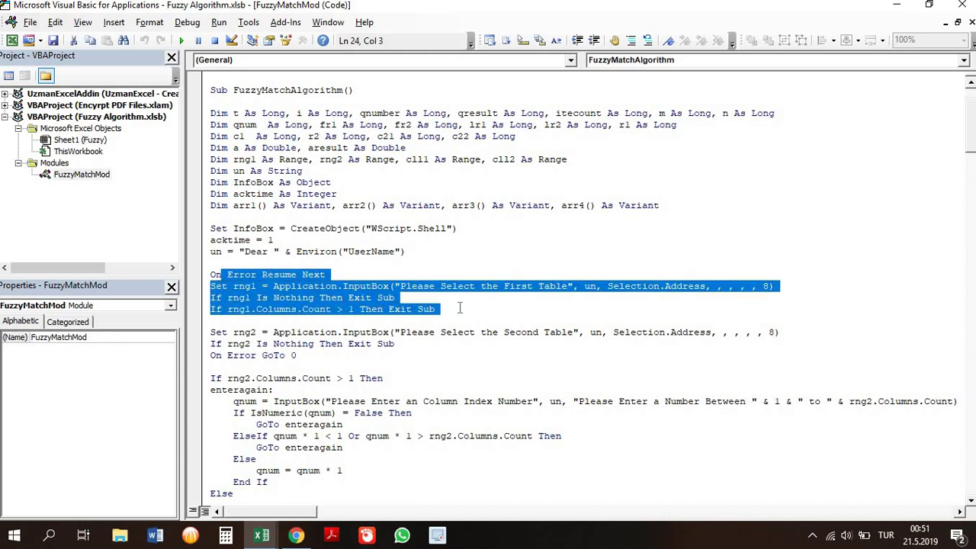
drag(435, 309, 319, 309)
key(shift+Down)
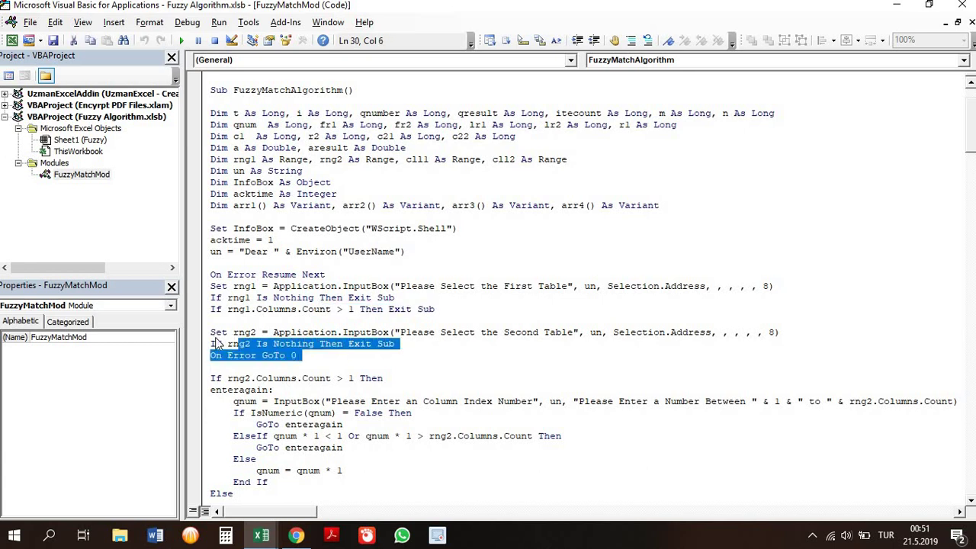
key(shift+Up)
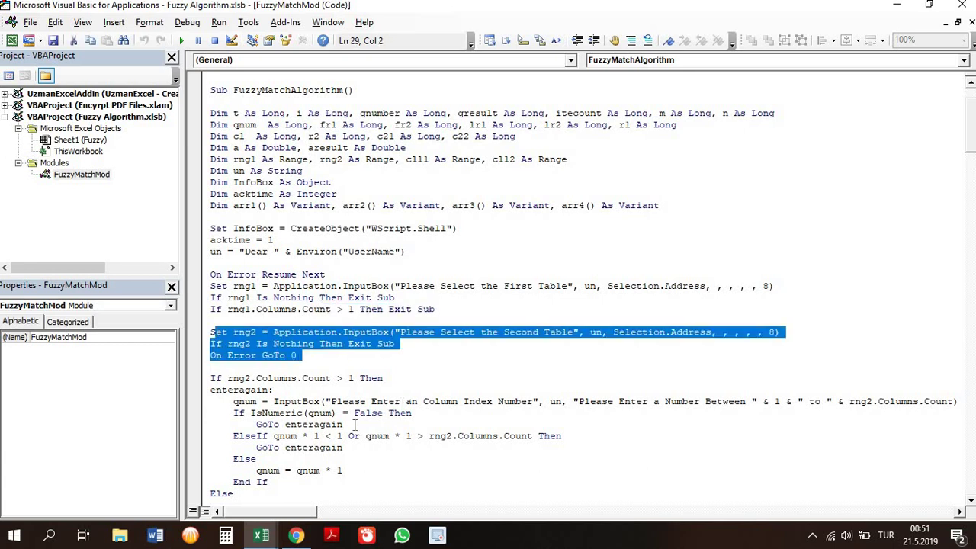
scroll(355, 424, down, 2)
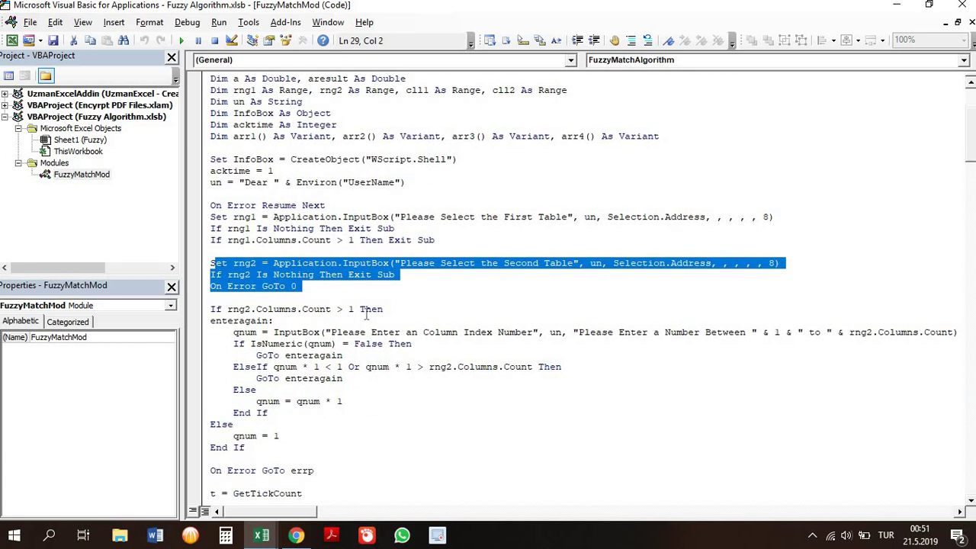
drag(350, 309, 289, 309)
click(337, 367)
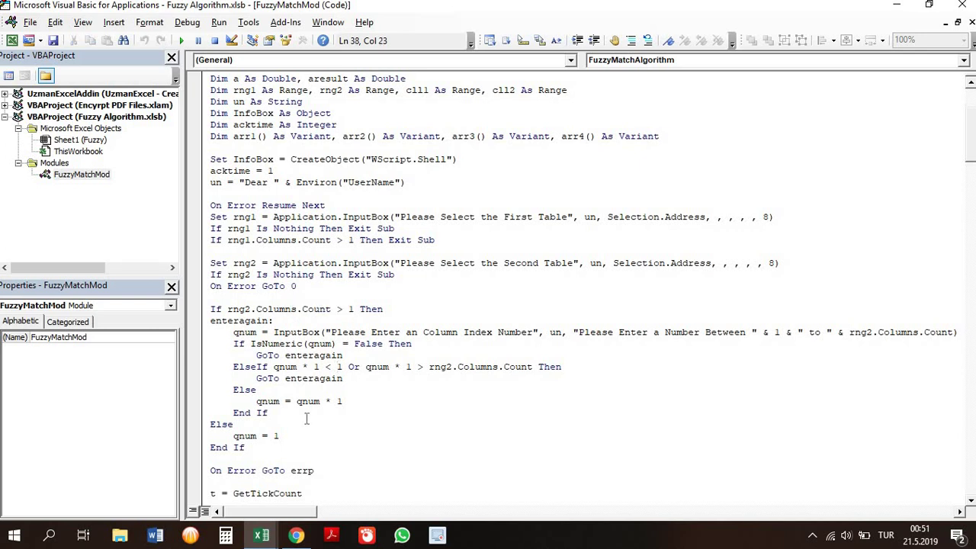
Scroll to the header-insertion code and highlight the two ReDim Preserve lines.
scroll(327, 409, down, 1)
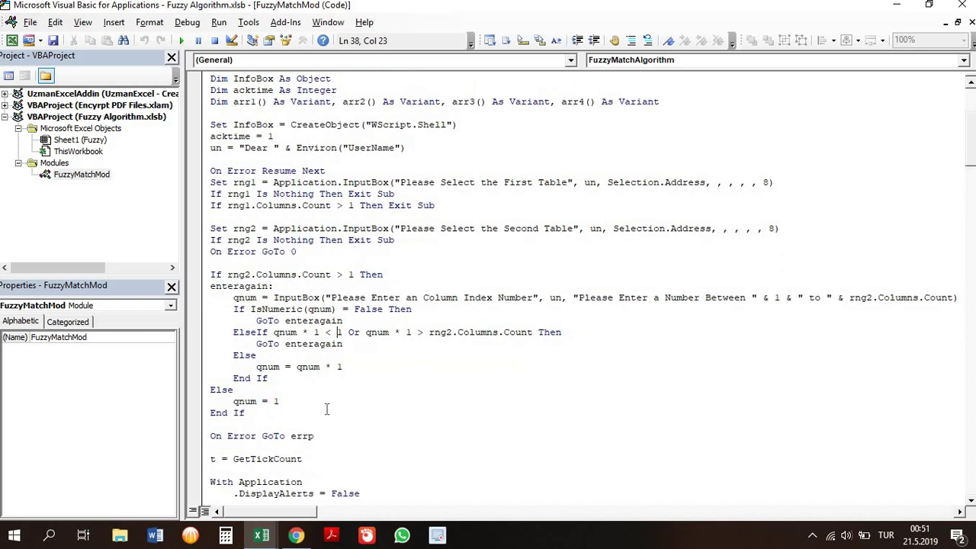
scroll(368, 424, down, 4)
scroll(366, 412, down, 4)
scroll(363, 358, down, 2)
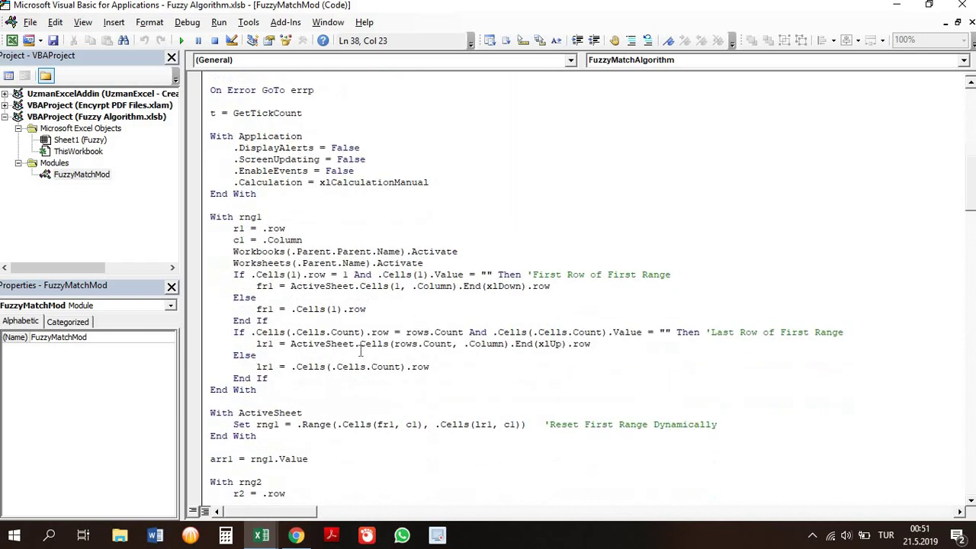
scroll(422, 392, down, 3)
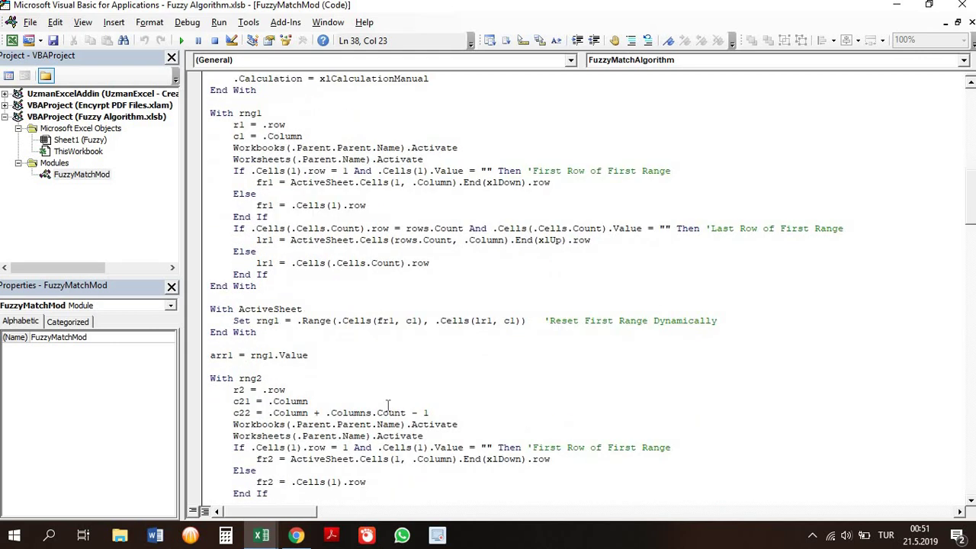
scroll(387, 405, down, 2)
scroll(387, 404, down, 3)
scroll(387, 405, down, 2)
scroll(387, 405, down, 3)
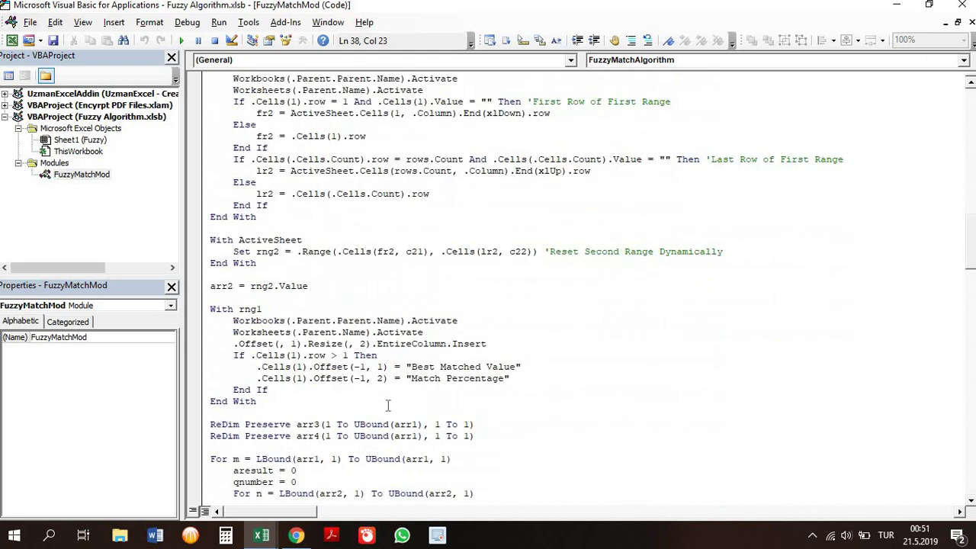
drag(283, 320, 499, 390)
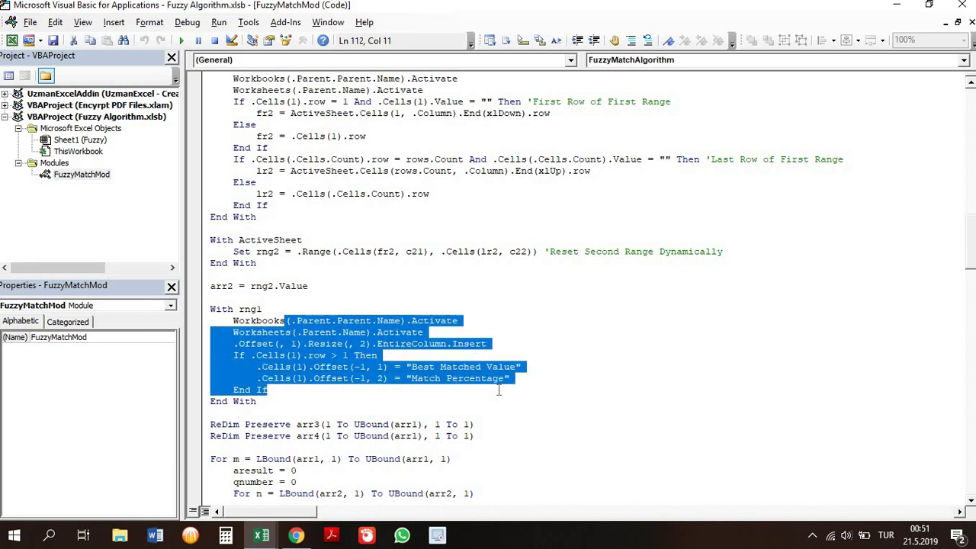
click(366, 390)
scroll(366, 390, down, 2)
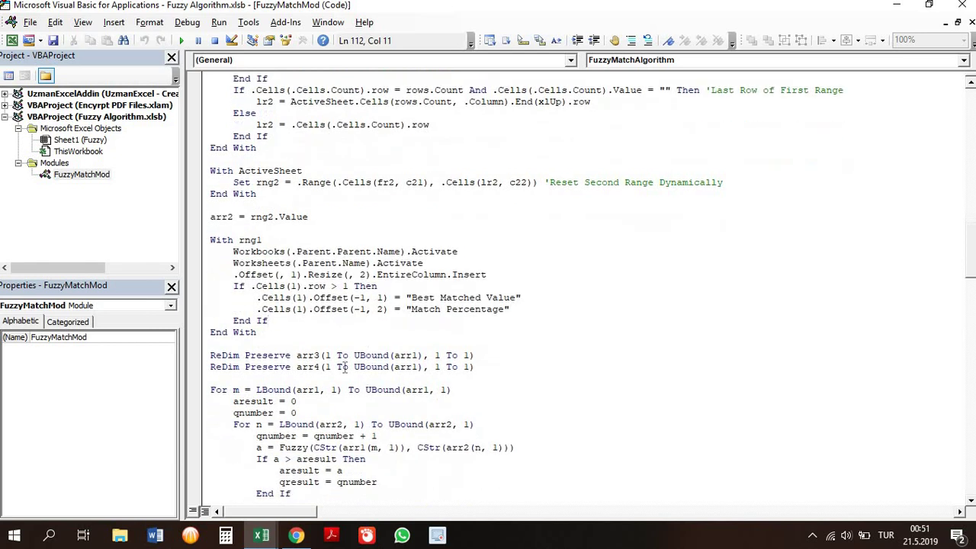
drag(492, 367, 152, 347)
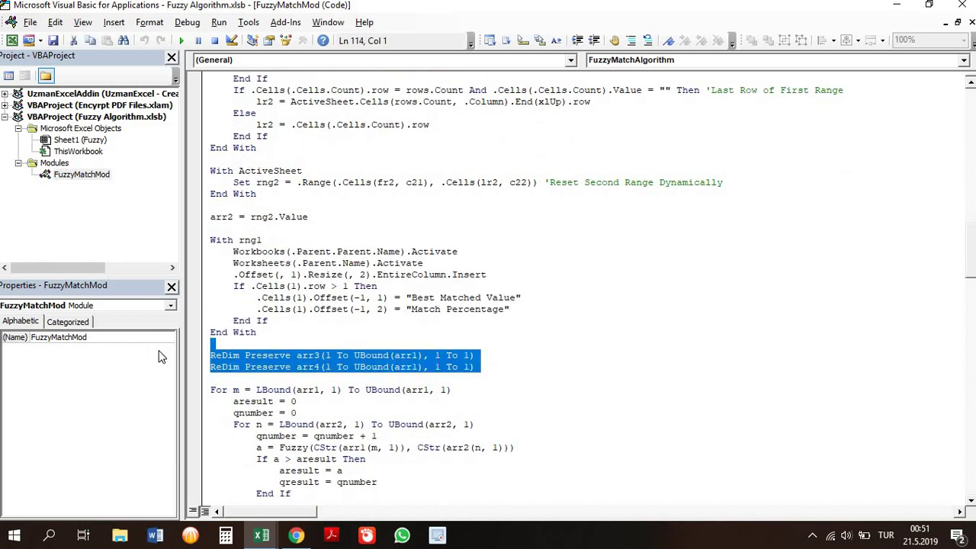
click(422, 424)
Highlight the arr2 = rng2.Value and arr1 = rng1.Value lines.
scroll(322, 369, down, 2)
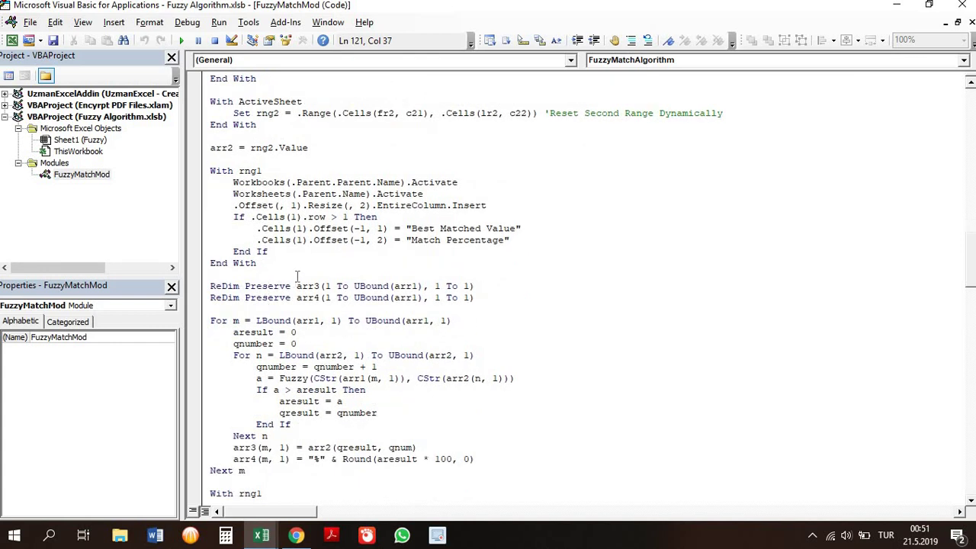
scroll(301, 246, up, 2)
click(200, 221)
scroll(200, 221, up, 4)
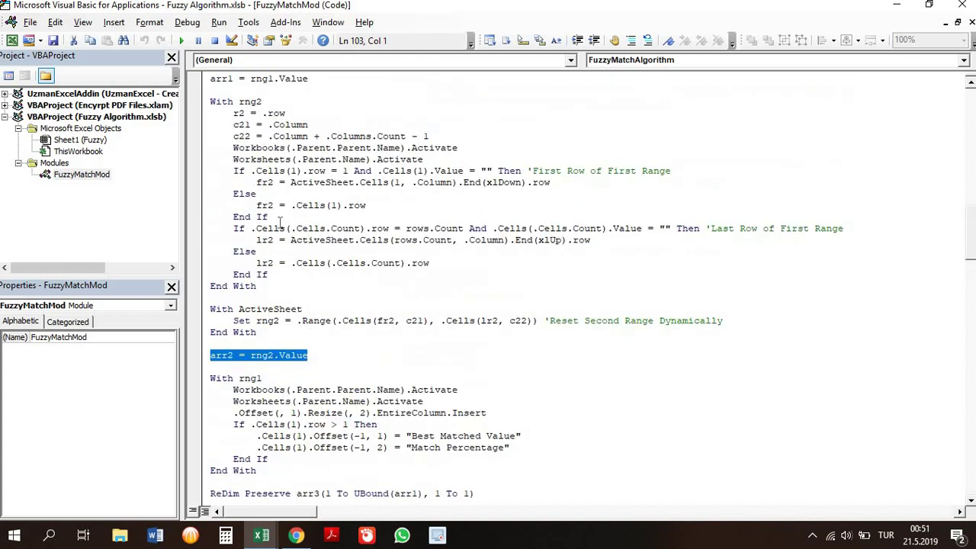
scroll(202, 206, up, 3)
click(205, 187)
drag(210, 180, 211, 182)
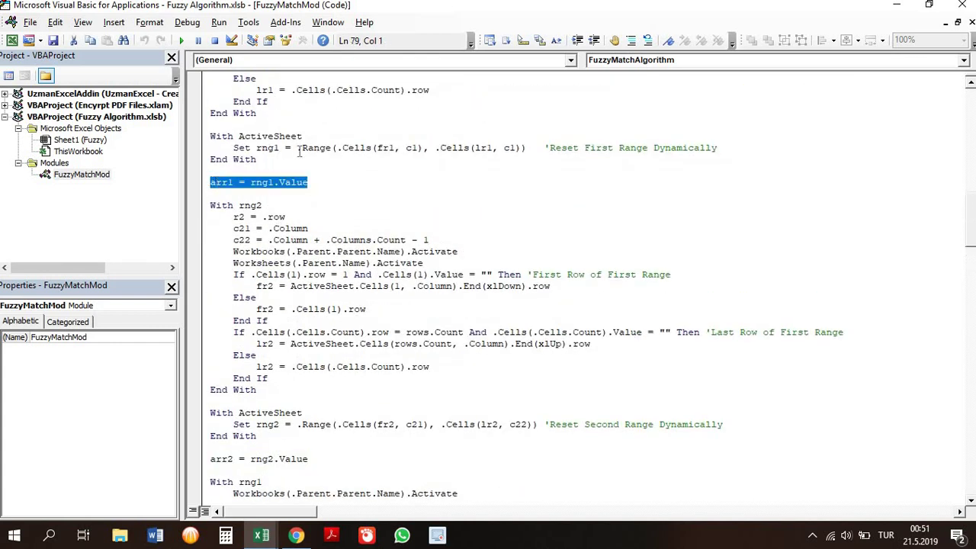
scroll(324, 447, down, 5)
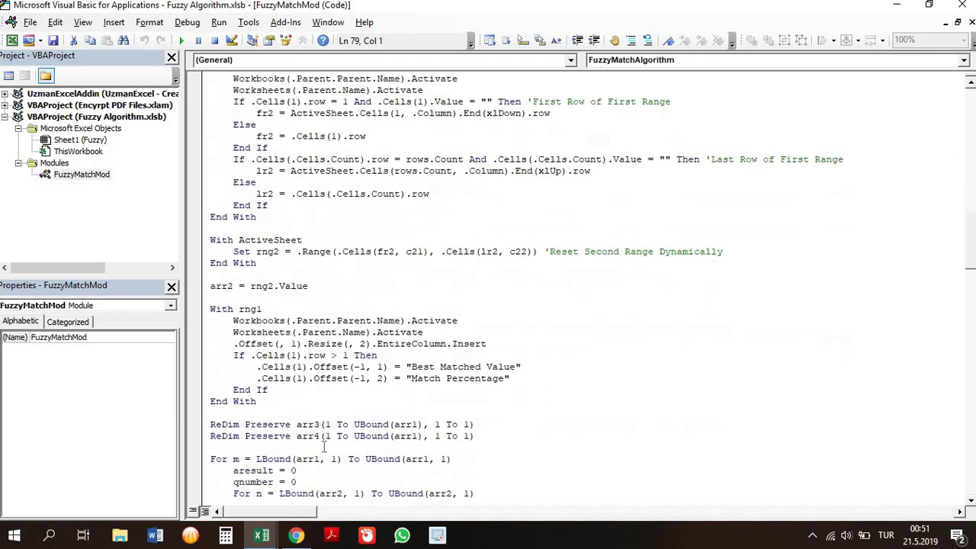
scroll(323, 447, down, 4)
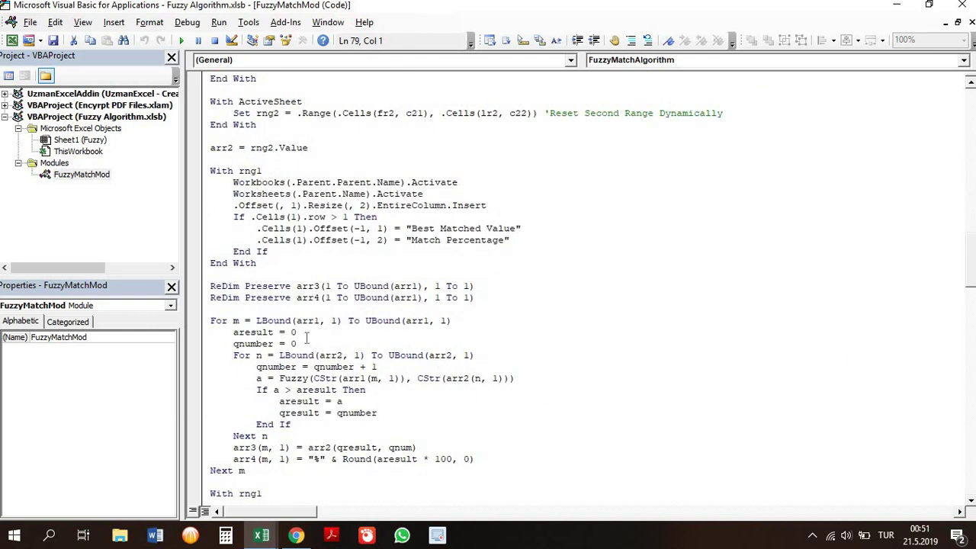
Select the Fuzzy call in the loop and highlight its first CStr name argument.
click(311, 378)
double_click(297, 378)
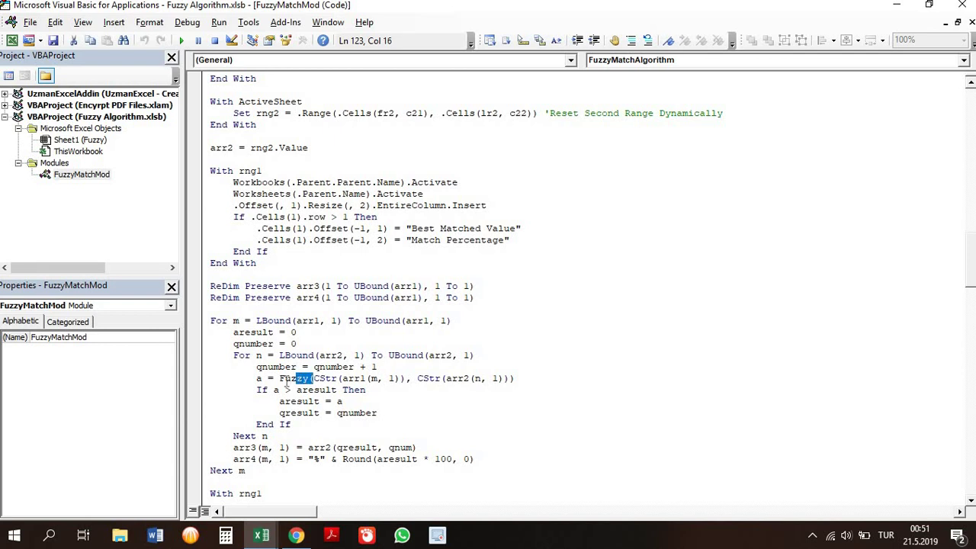
scroll(298, 386, down, 5)
scroll(298, 386, down, 7)
scroll(343, 404, down, 5)
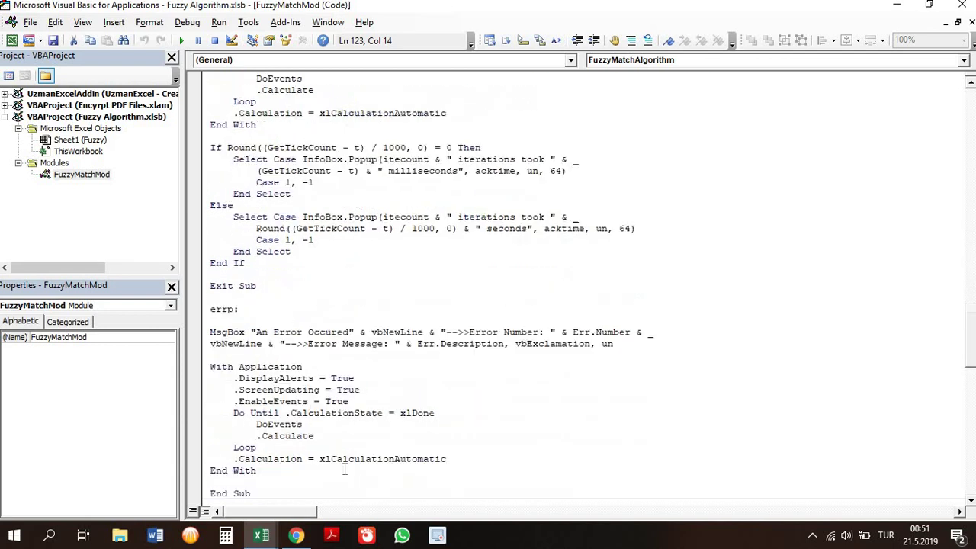
scroll(396, 427, down, 2)
scroll(379, 442, up, 7)
scroll(377, 442, up, 5)
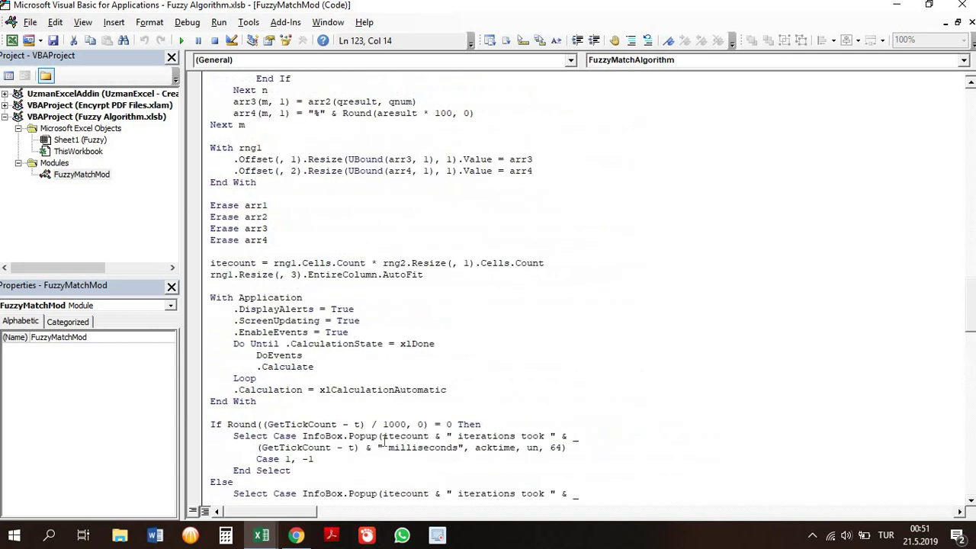
scroll(375, 443, up, 6)
scroll(373, 444, down, 4)
scroll(373, 443, up, 2)
scroll(373, 446, up, 4)
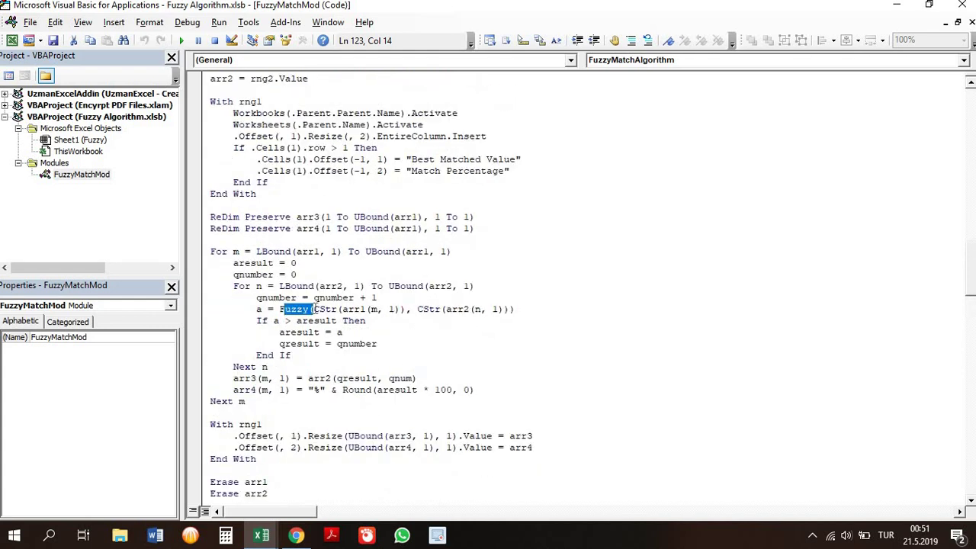
drag(313, 308, 399, 309)
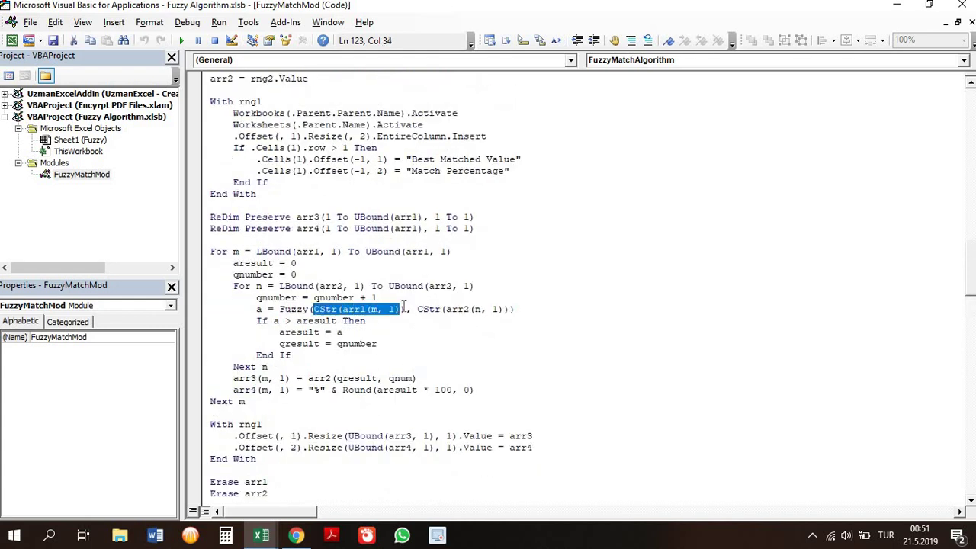
click(477, 308)
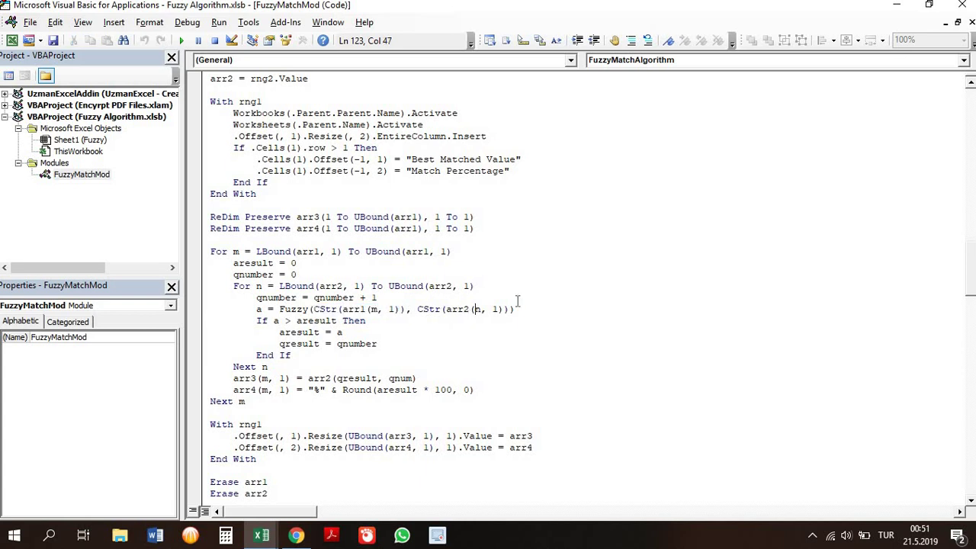
Minimize the VBA editor and browse the team names from A1 and C1 down to Monaco in C11.
click(896, 5)
click(99, 156)
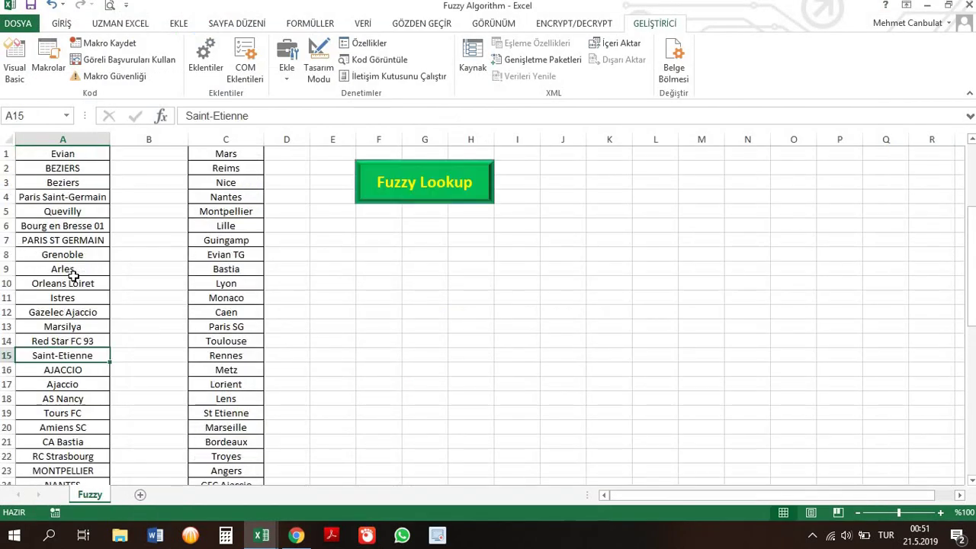
click(102, 157)
click(213, 159)
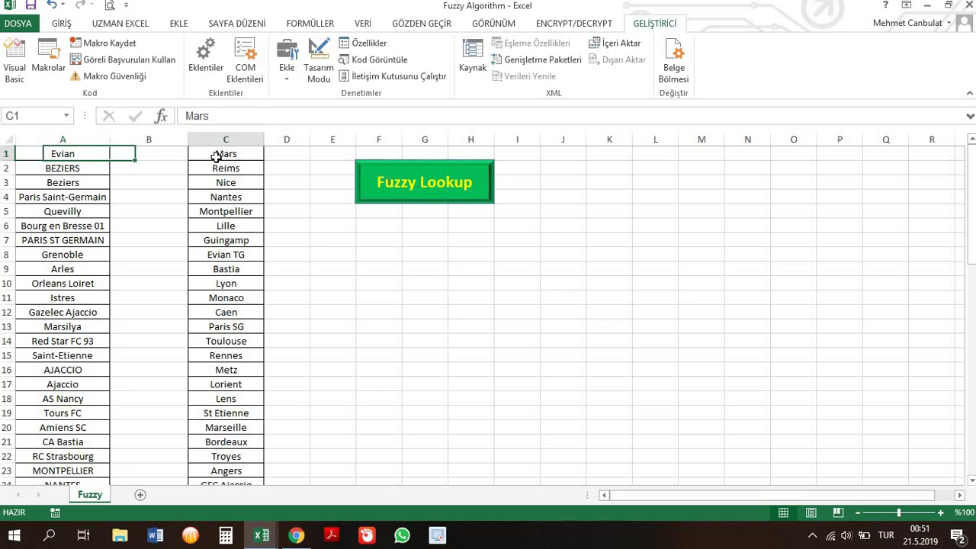
key(Down)
key(Down)
drag(208, 217, 225, 231)
click(255, 298)
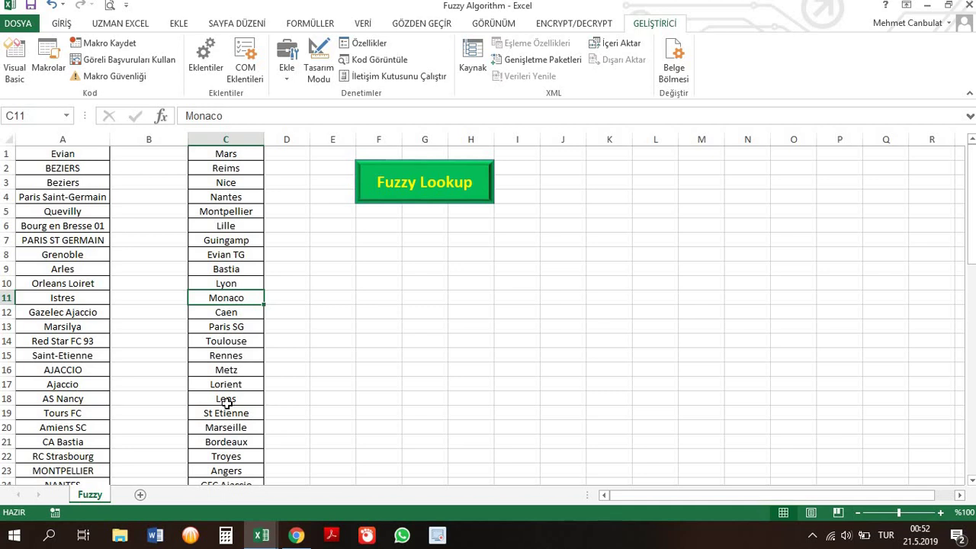
click(296, 535)
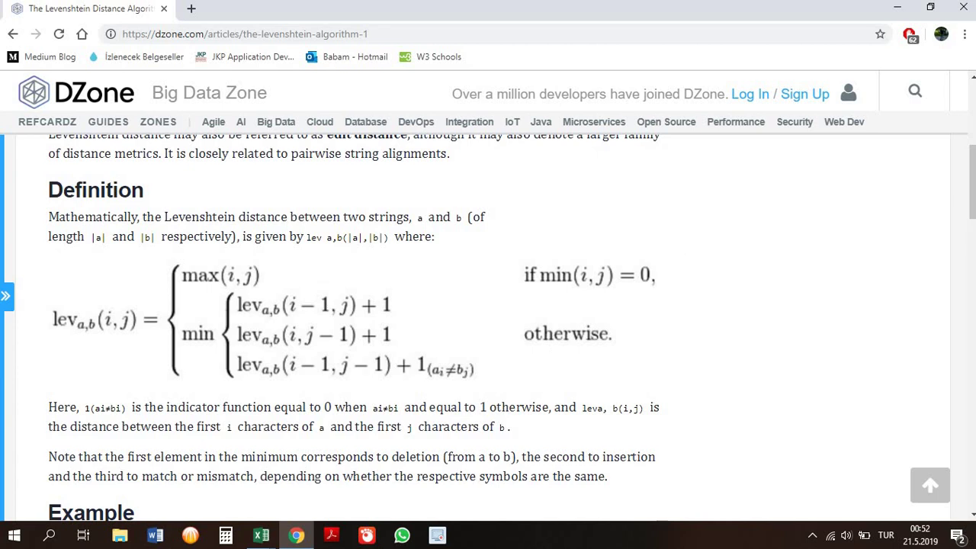
click(897, 8)
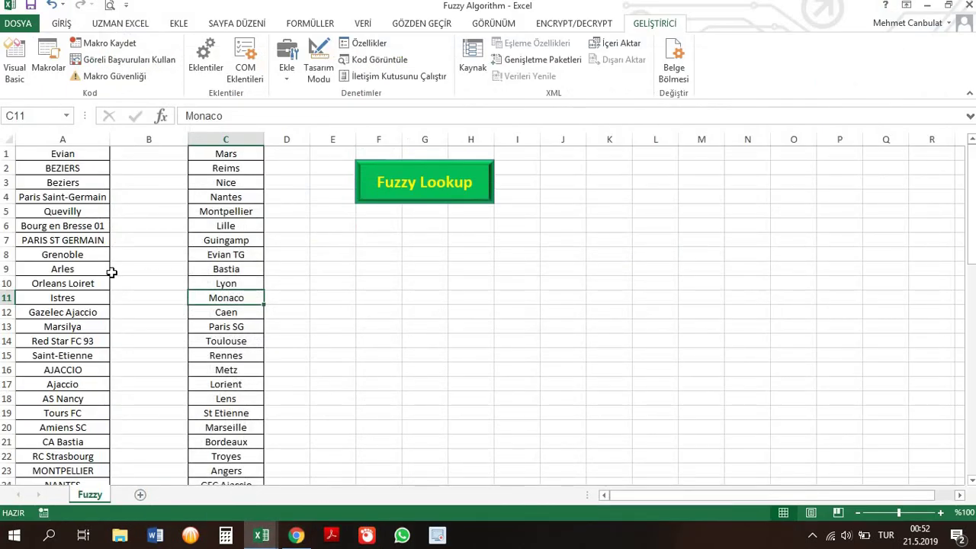
Edit cell A49 so the Niort entry reads 'Niort Merto'.
scroll(96, 298, down, 5)
scroll(93, 305, down, 14)
scroll(94, 309, up, 2)
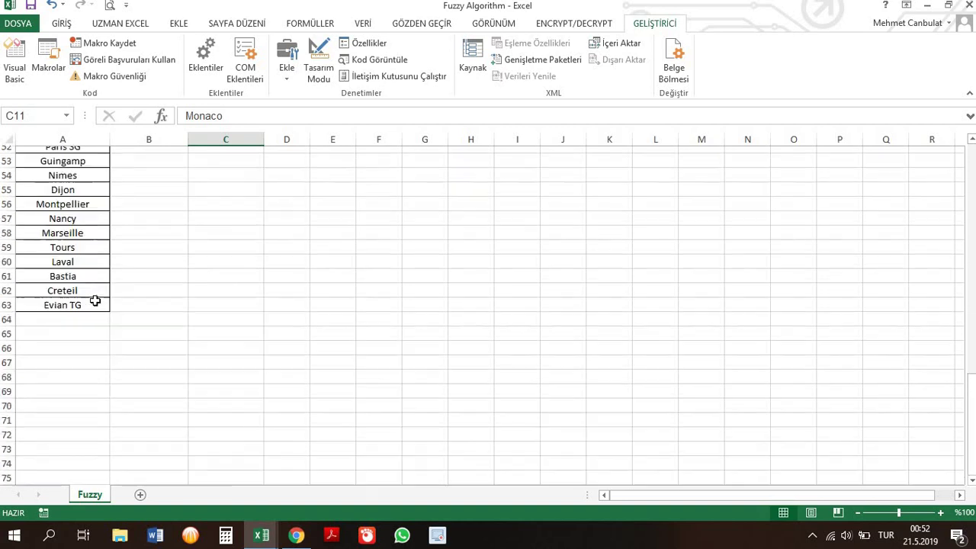
scroll(83, 311, up, 5)
double_click(84, 341)
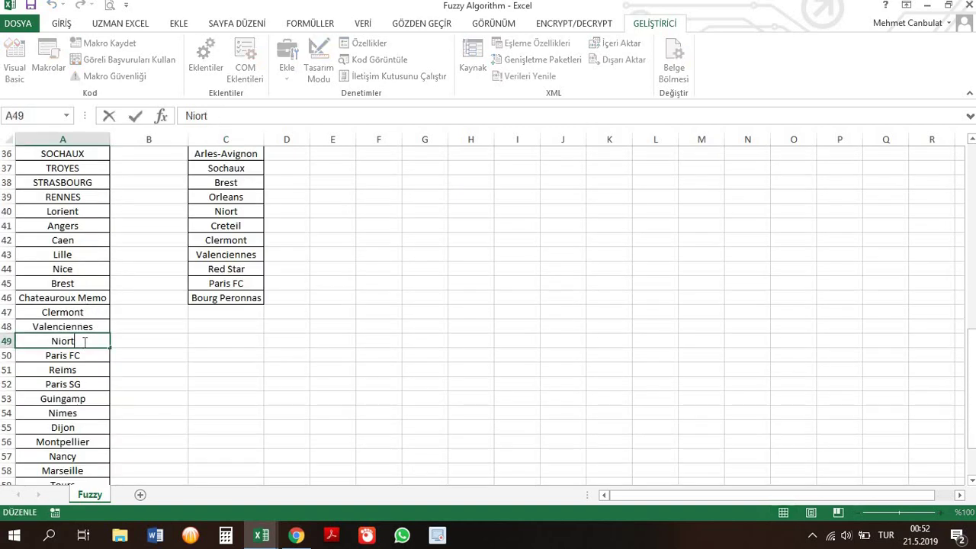
click(243, 211)
double_click(85, 341)
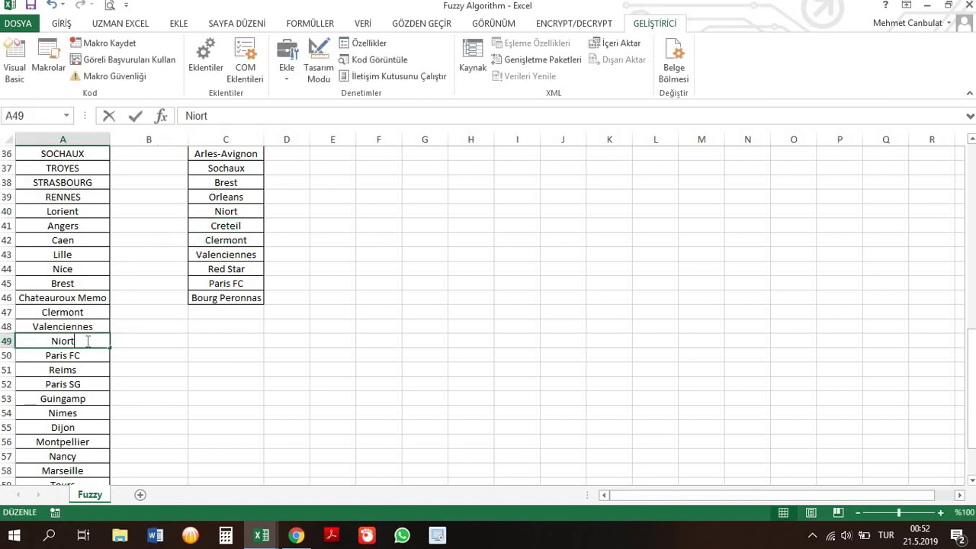
text(Memo)
key(Return)
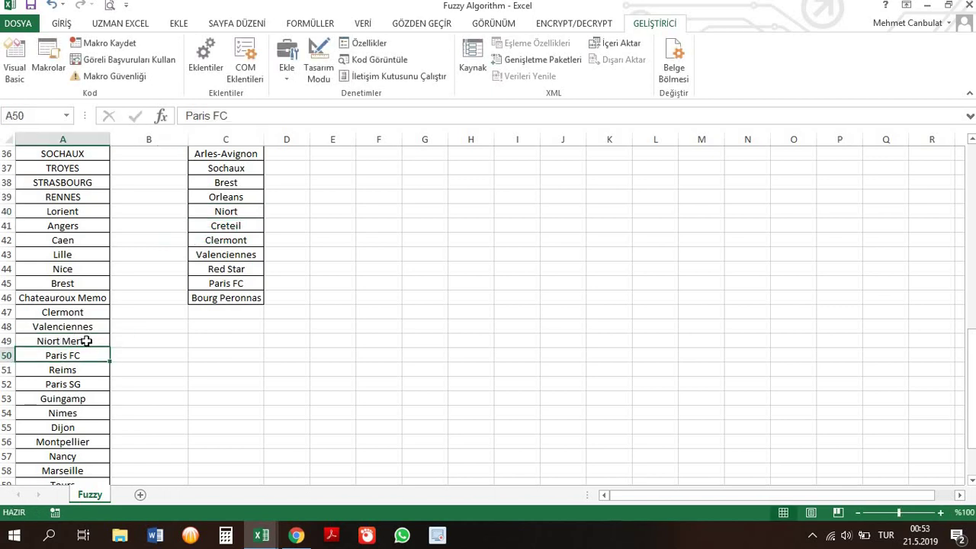
Rerun Fuzzy Lookup with column A as the first table and column C as the second.
scroll(90, 326, up, 12)
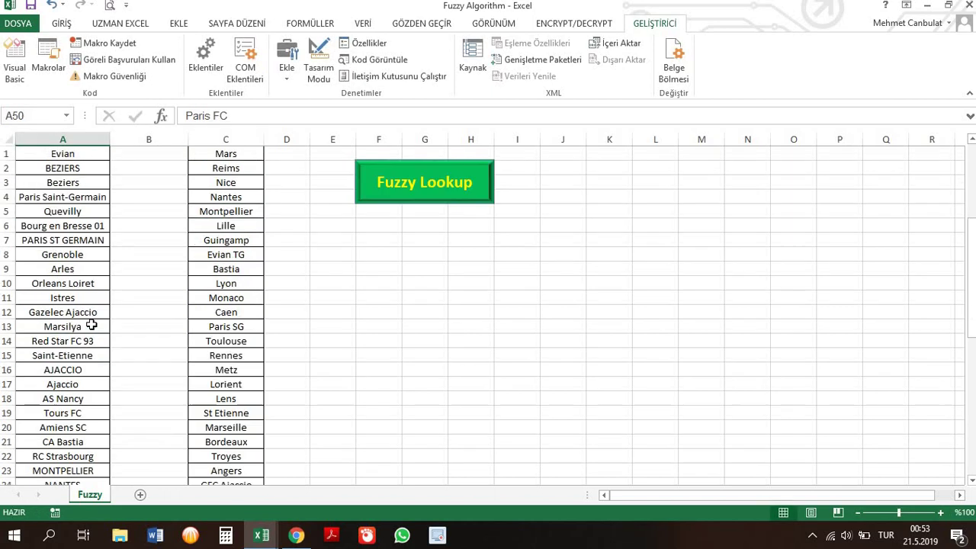
click(460, 195)
click(77, 138)
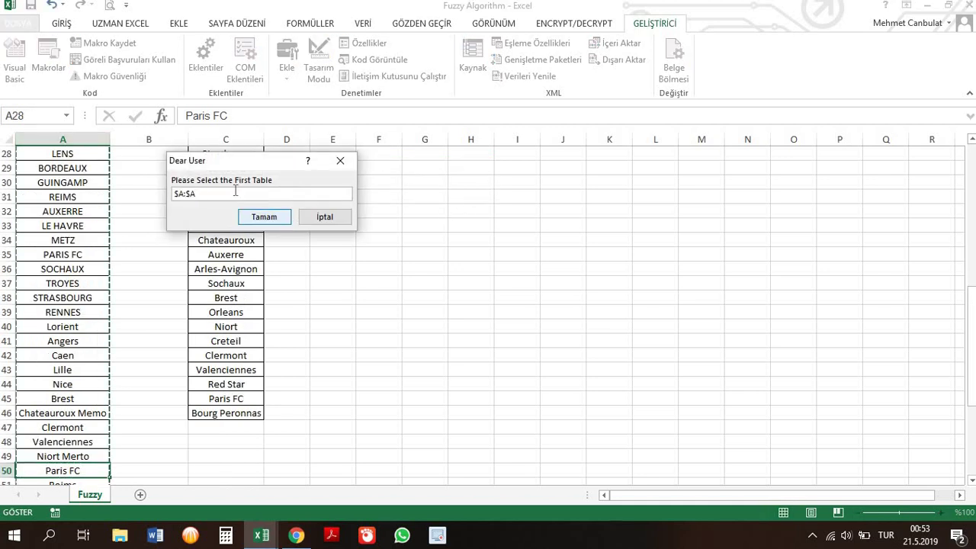
key(Return)
click(228, 139)
click(280, 217)
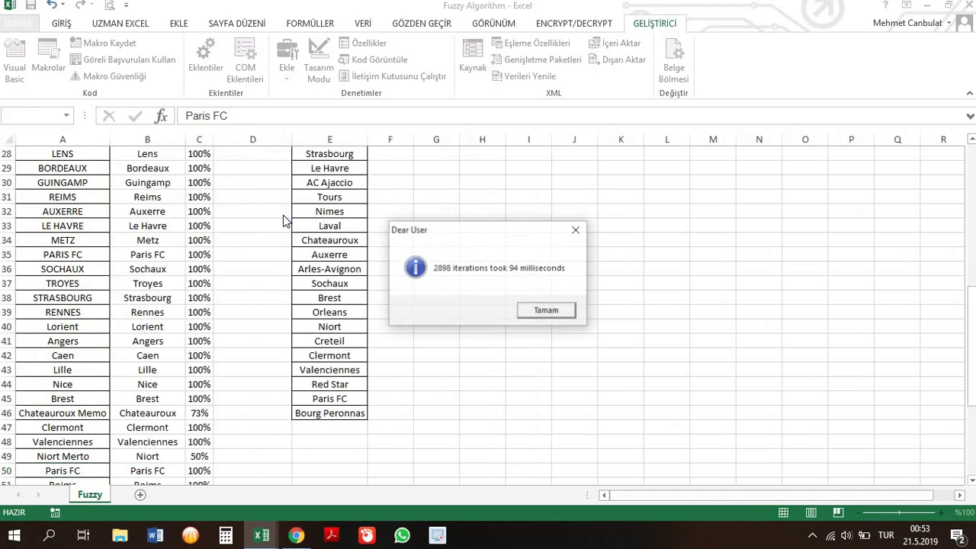
key(Return)
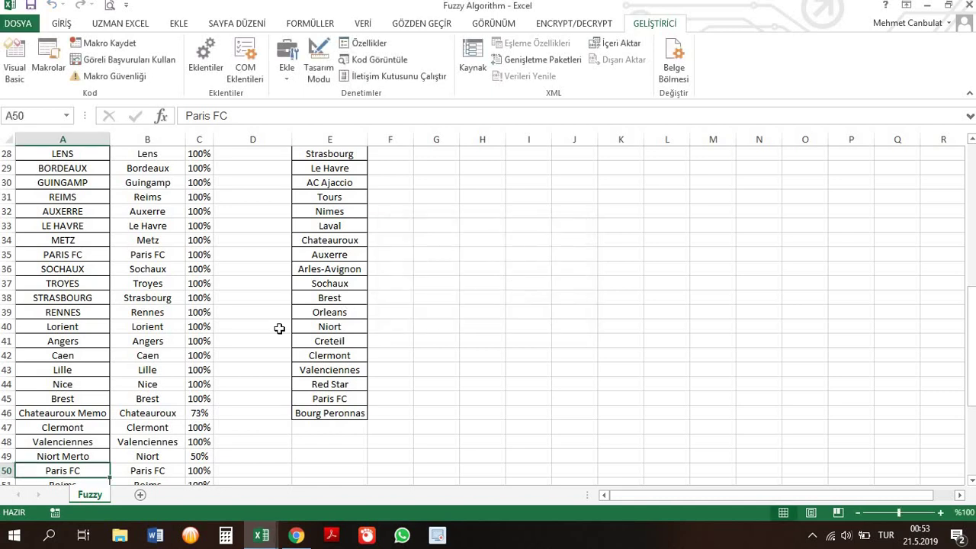
Check the Niort Merto row, whose best match scores 50% in C49.
scroll(251, 357, down, 2)
scroll(250, 358, down, 7)
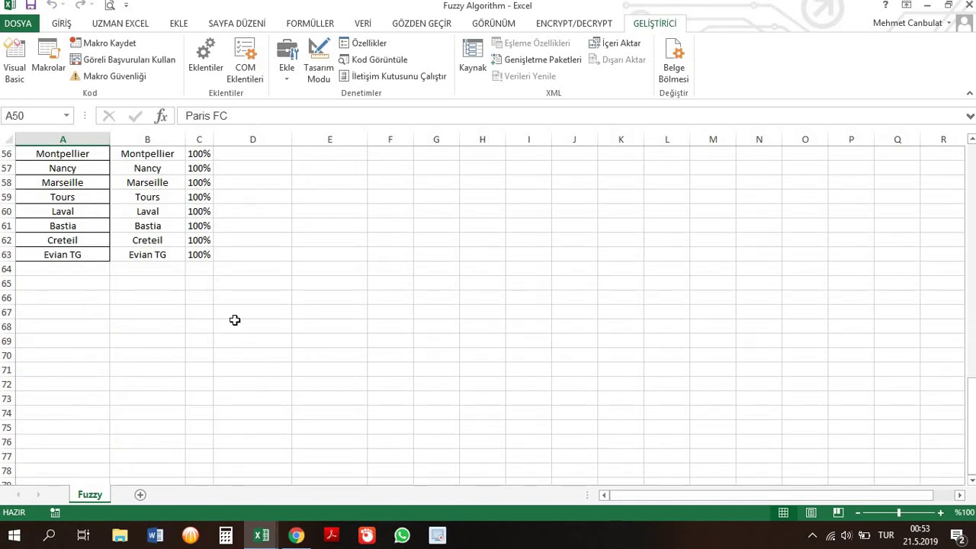
scroll(206, 286, up, 5)
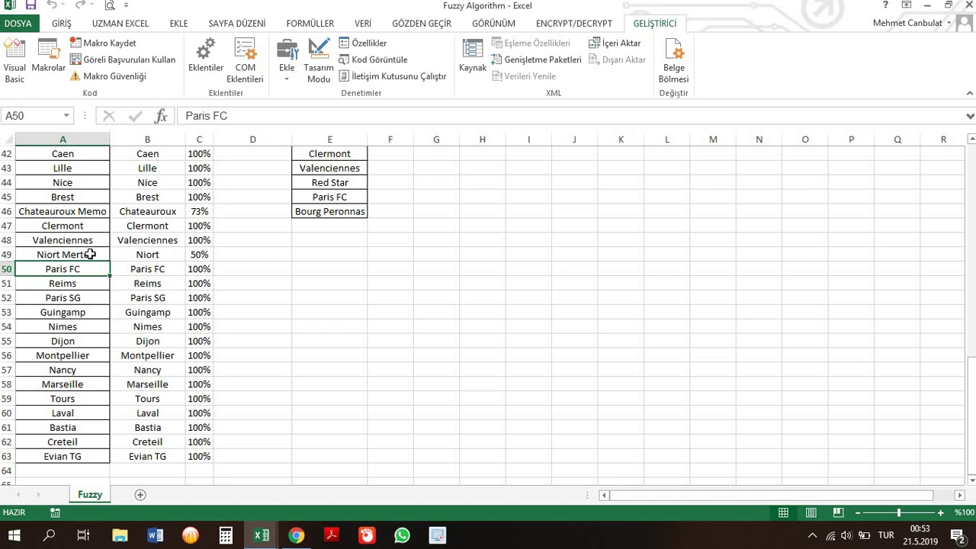
drag(90, 254, 199, 254)
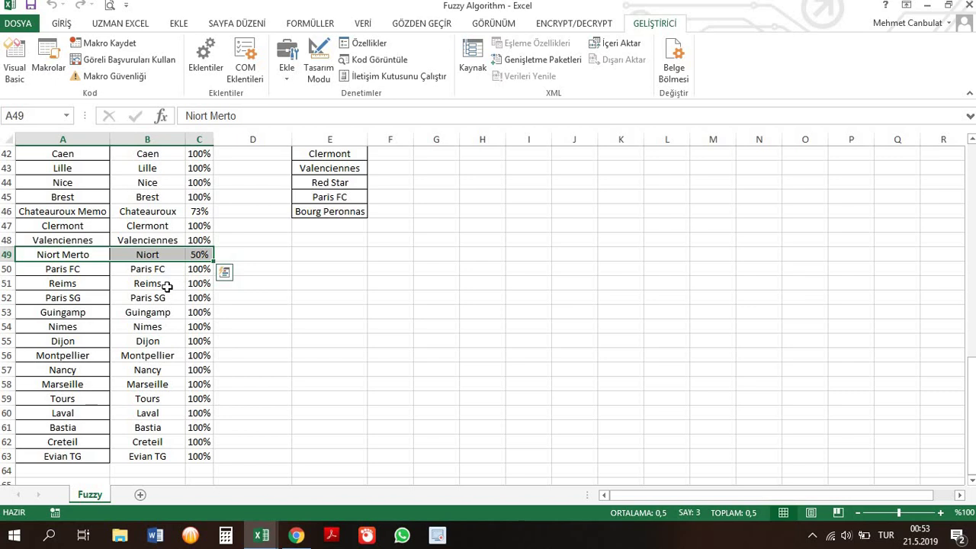
click(206, 256)
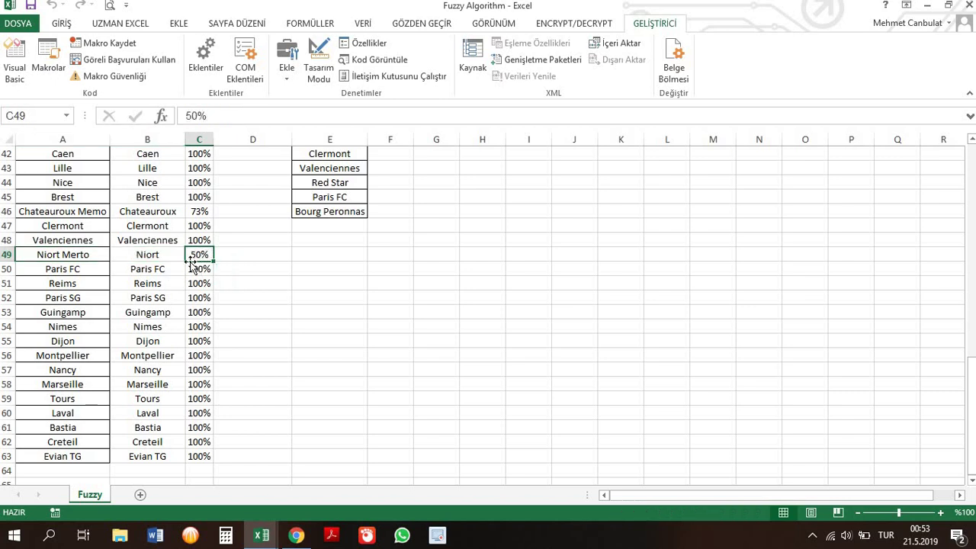
scroll(197, 257, up, 12)
Clear cells A1:C1 and delete the old match result columns B:C.
scroll(198, 257, up, 2)
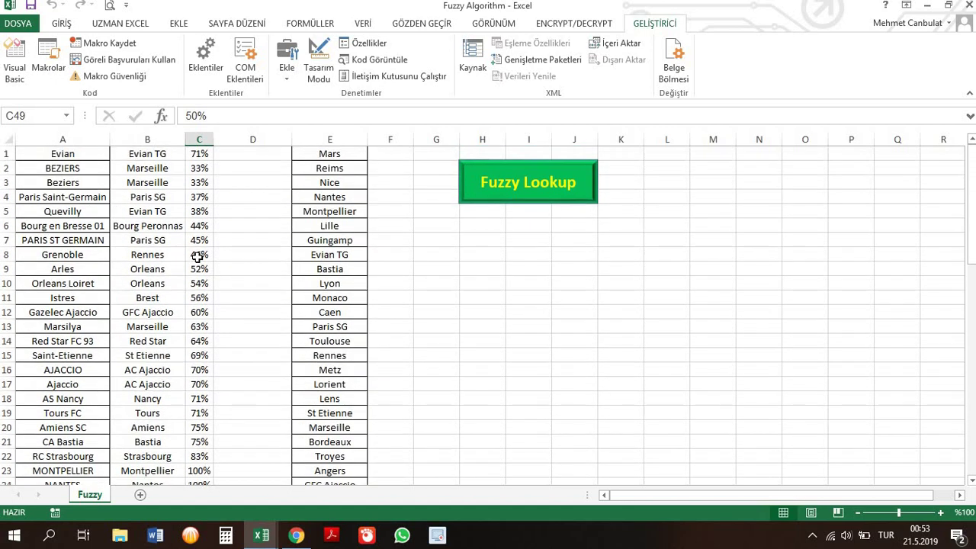
drag(66, 154, 165, 154)
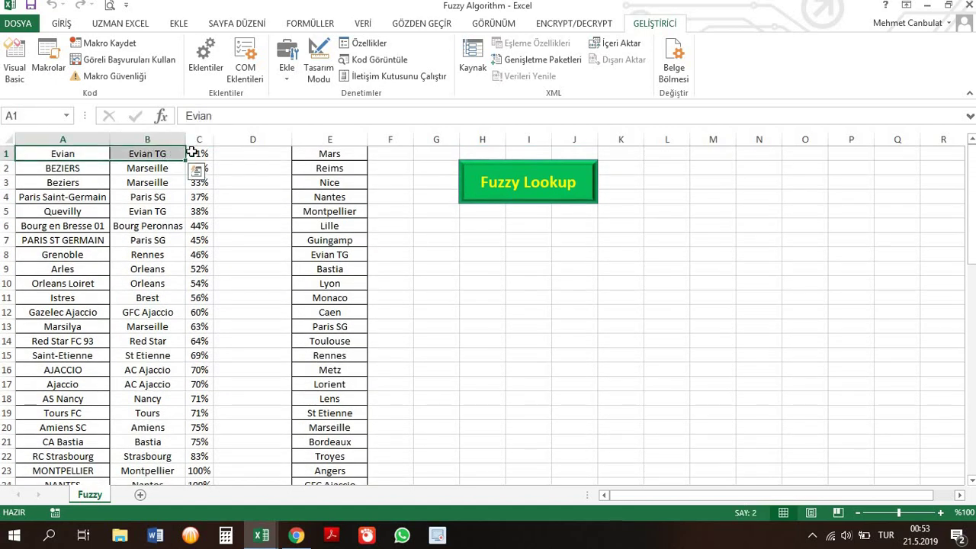
drag(92, 154, 193, 155)
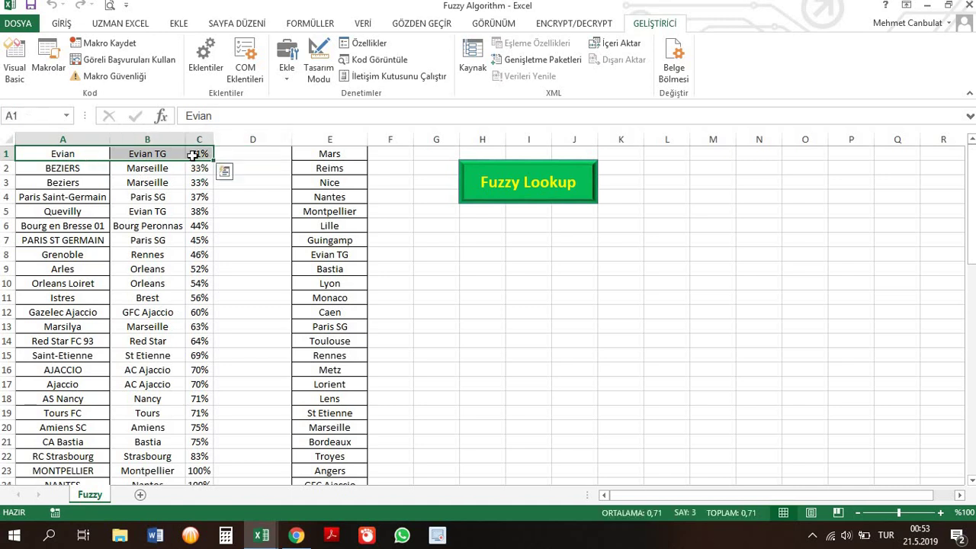
key(Delete)
drag(152, 155, 193, 155)
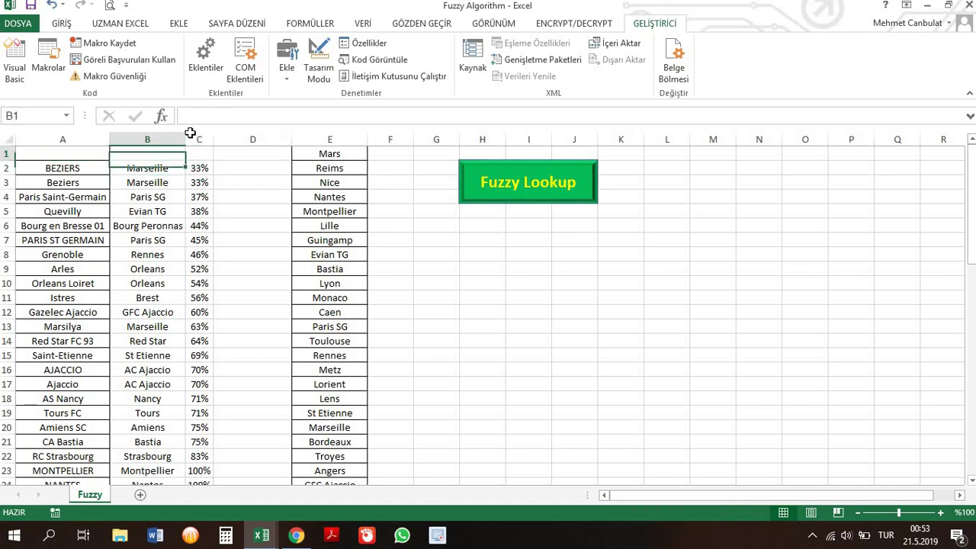
key(ctrl+space)
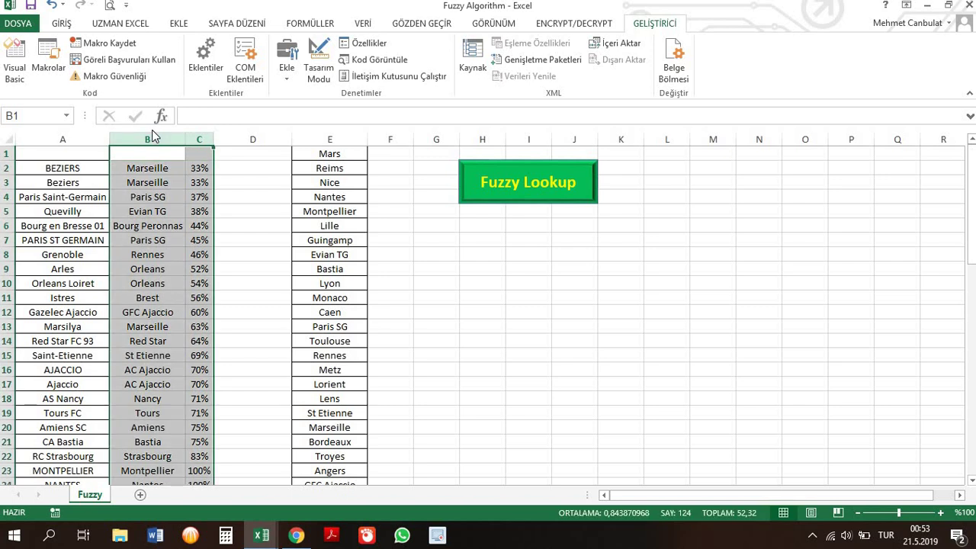
right_click(157, 139)
click(184, 259)
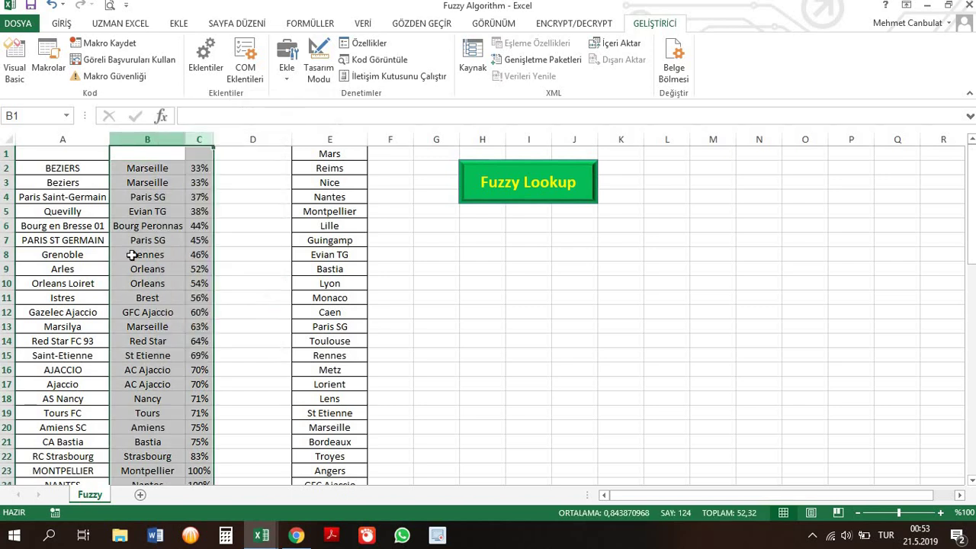
Rerun Fuzzy Lookup using all of column A as first table and column C as second.
click(76, 240)
click(424, 181)
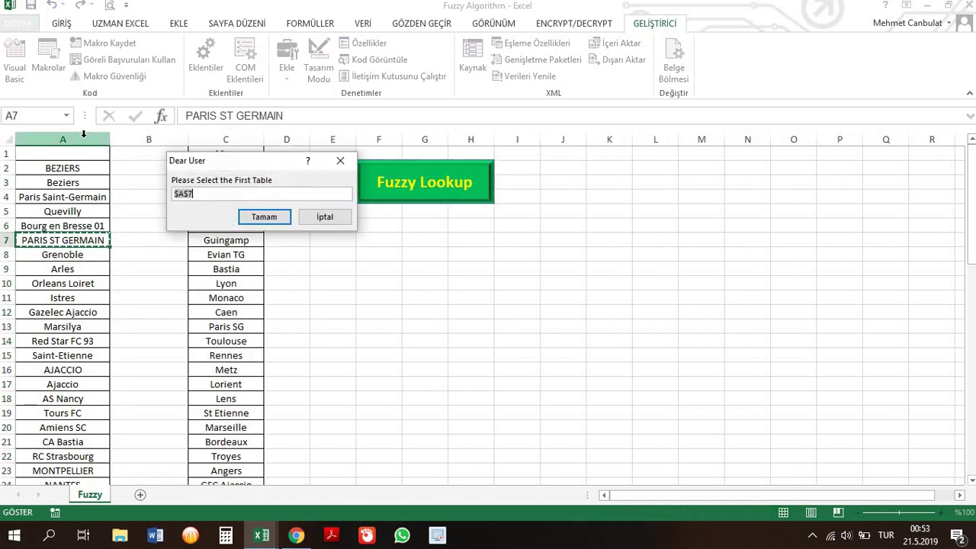
click(81, 137)
key(Return)
click(228, 134)
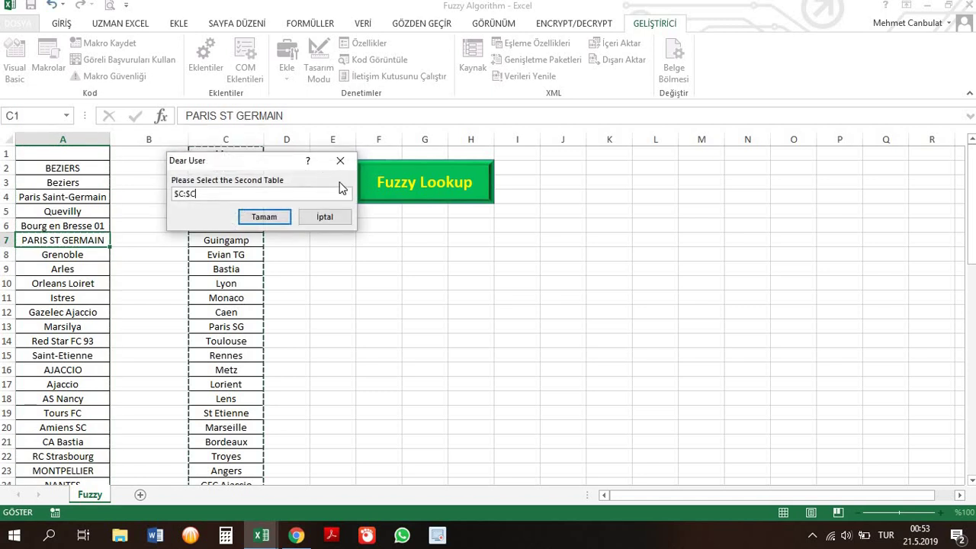
click(276, 217)
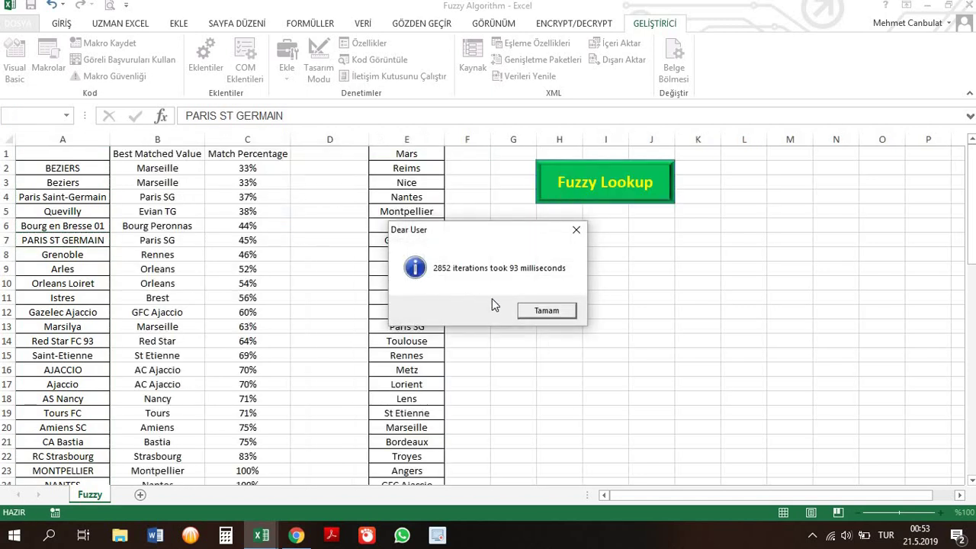
key(Return)
click(183, 153)
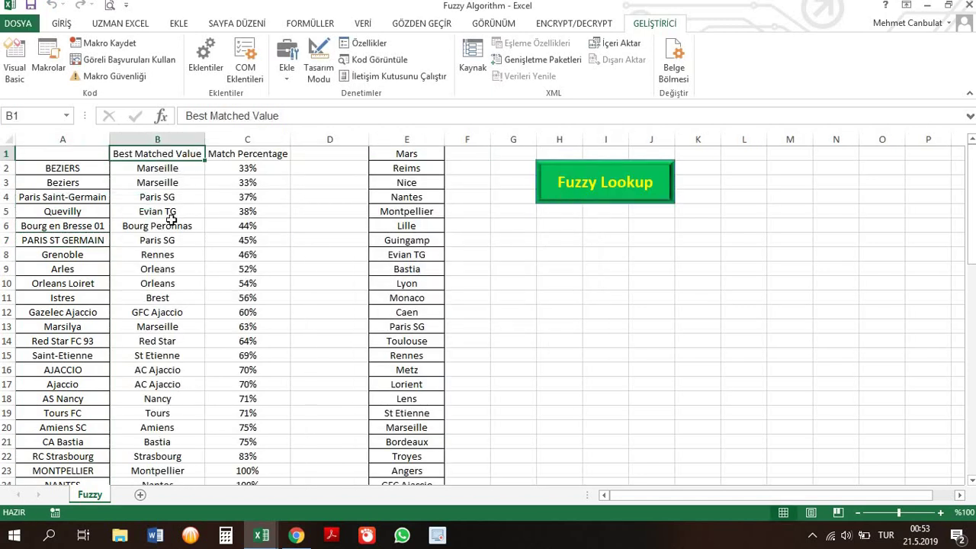
drag(157, 168, 170, 228)
click(254, 157)
scroll(270, 365, down, 2)
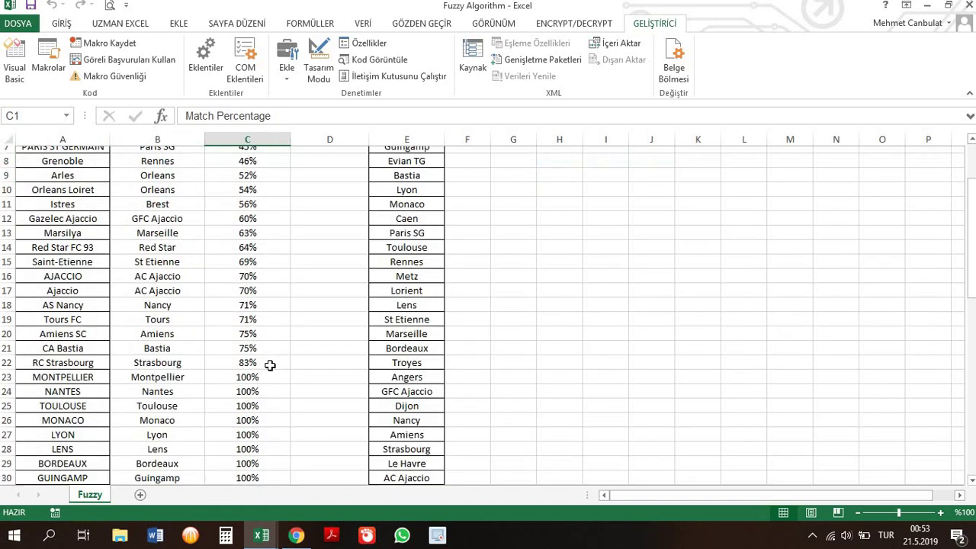
drag(65, 370, 229, 371)
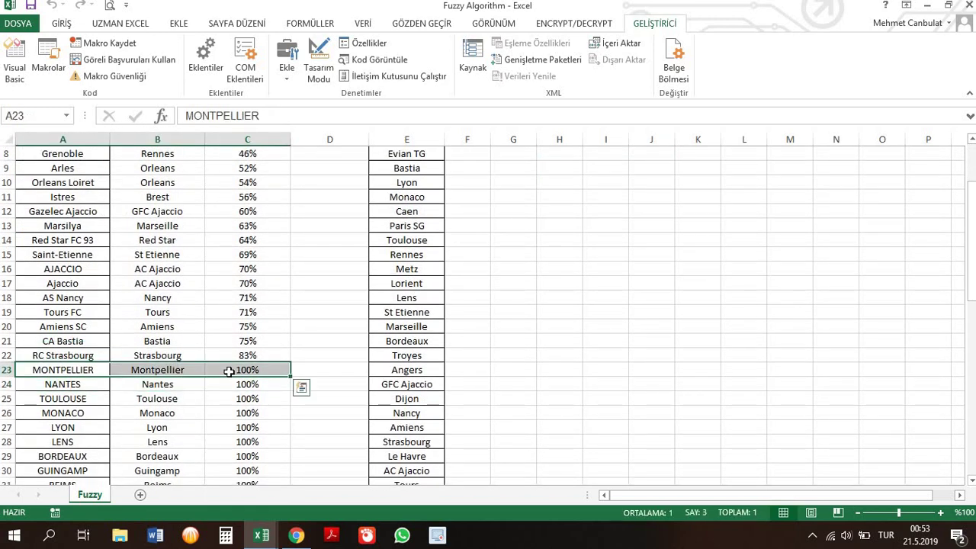
click(177, 327)
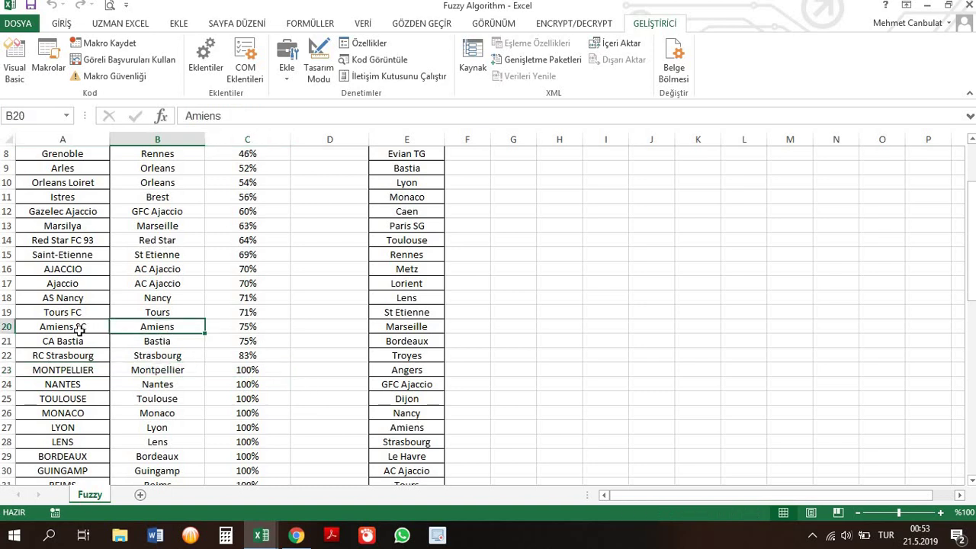
click(84, 327)
key(ctrl+Down)
scroll(81, 326, up, 12)
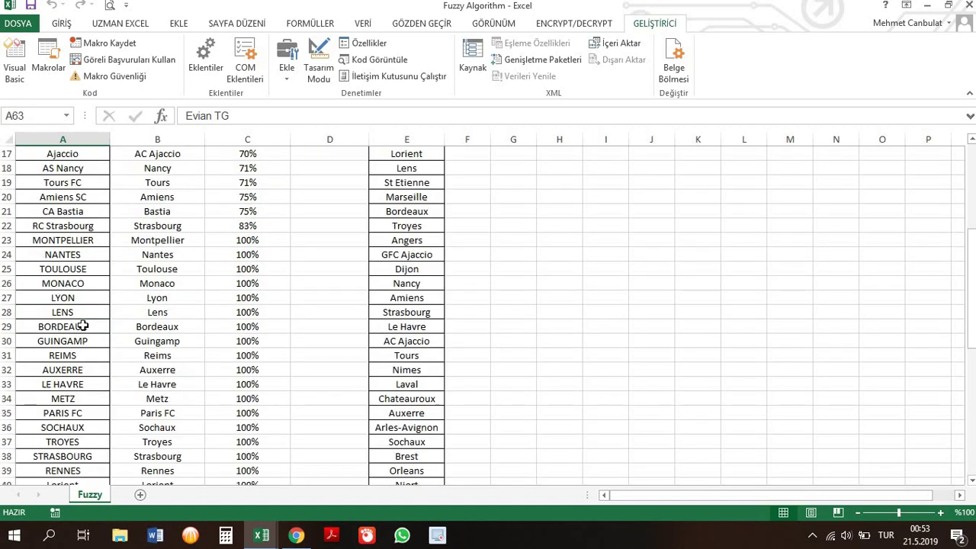
scroll(79, 283, up, 5)
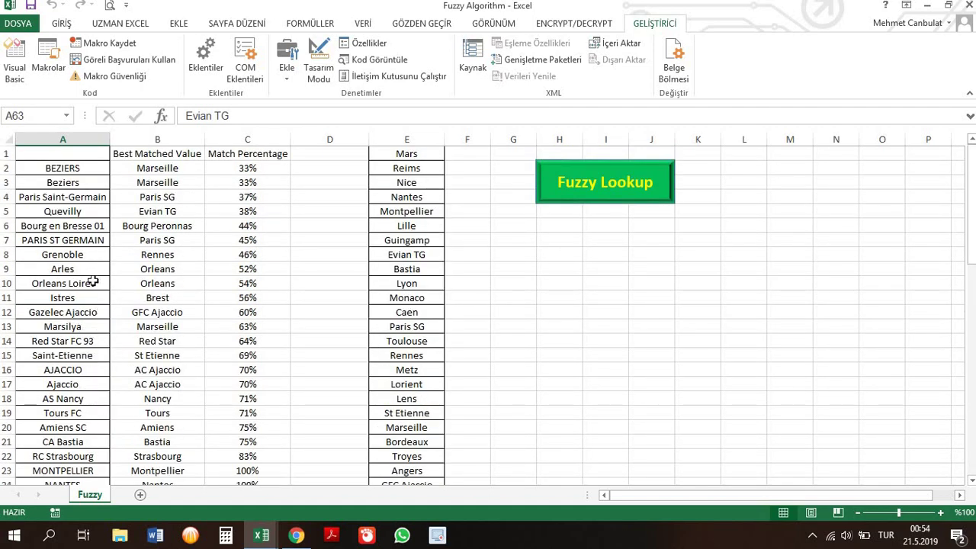
click(312, 168)
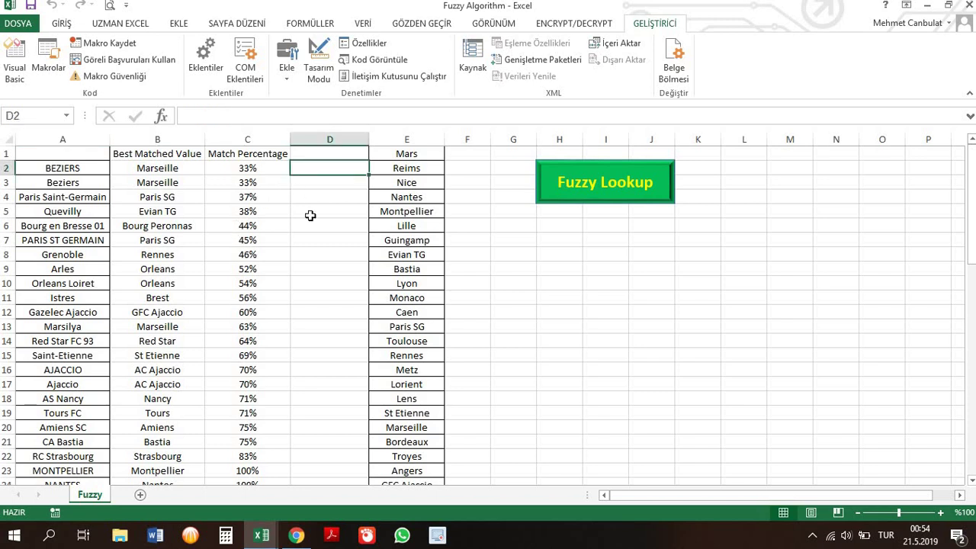
Fill D2:D22 with =DÜŞEYARA(A2;E:E;1;YANLIŞ) to check teams against column E.
drag(252, 168, 272, 383)
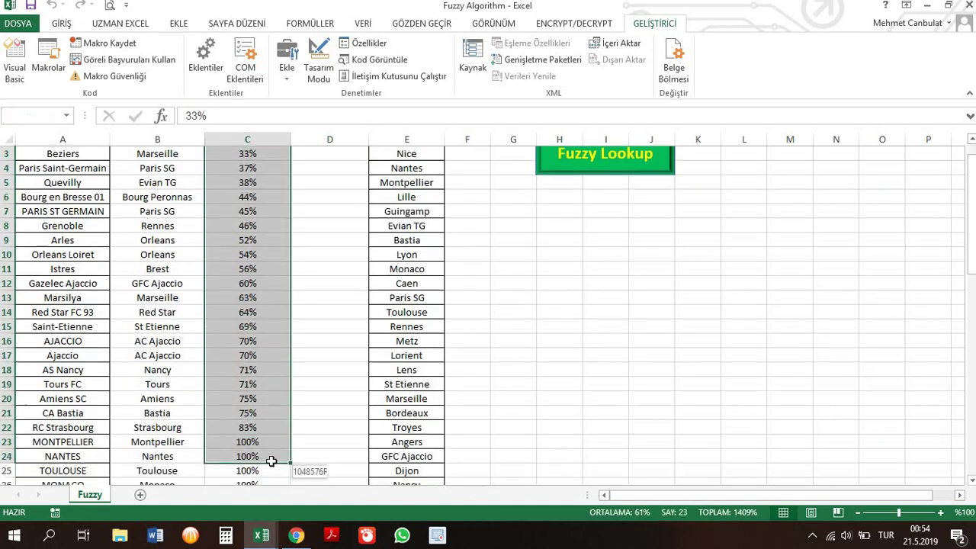
drag(325, 398, 326, 167)
text(=)
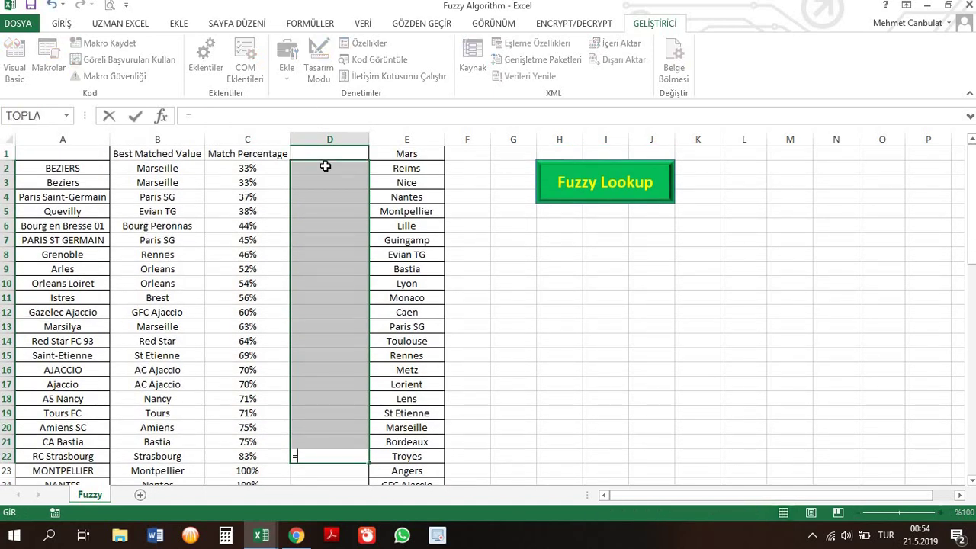
text(düşe)
key(Tab)
key(Left)
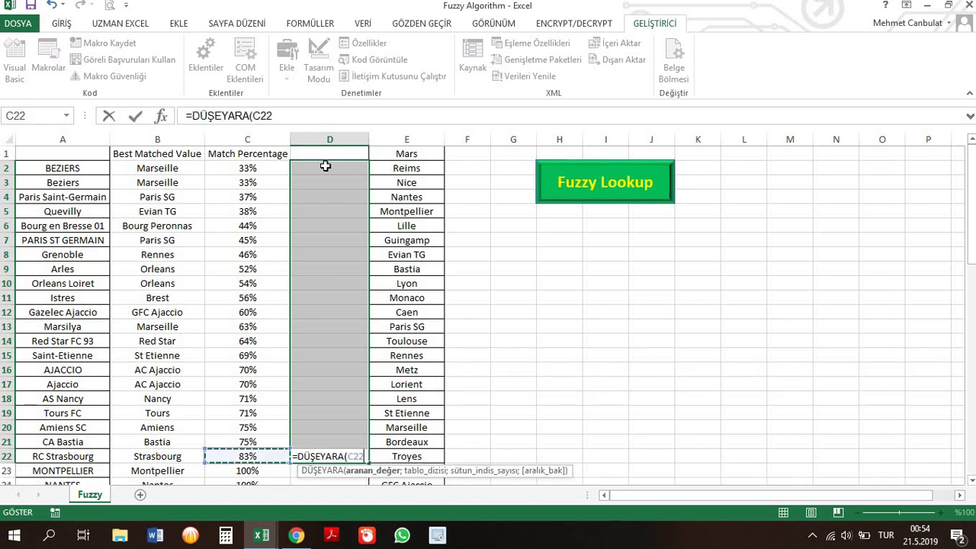
key(Left)
key(Left)
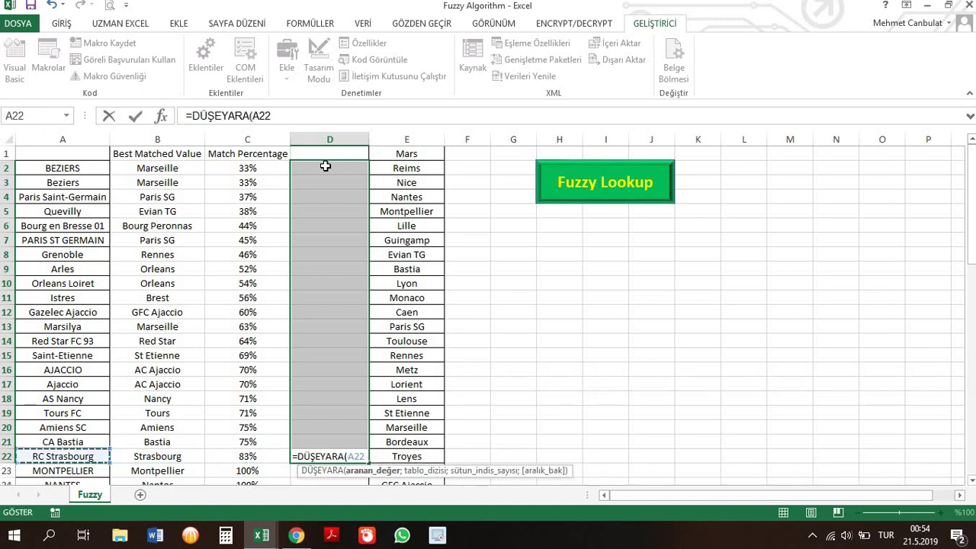
text(;)
key(Right)
key(Right)
key(Left)
key(ctrl+space)
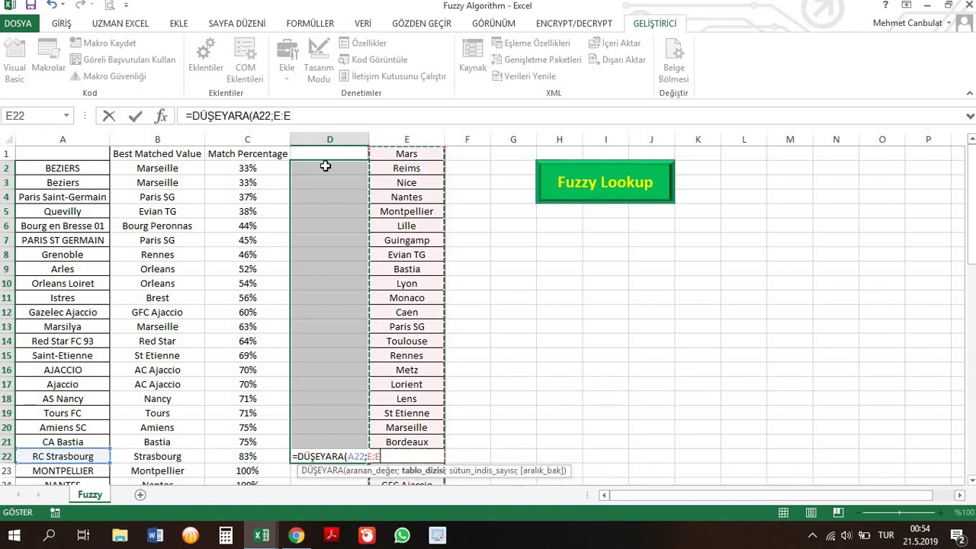
text(;1;)
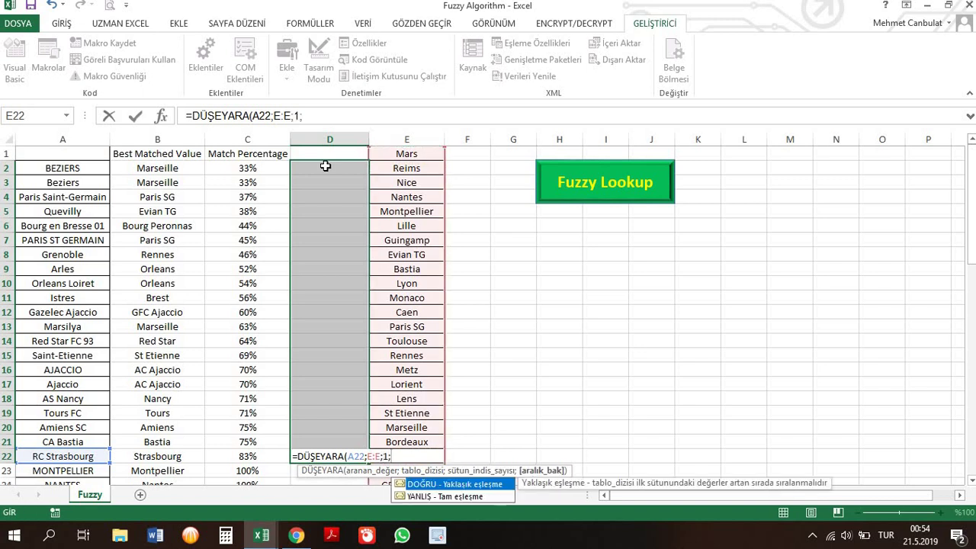
key(Down)
key(Tab)
key(ctrl+Return)
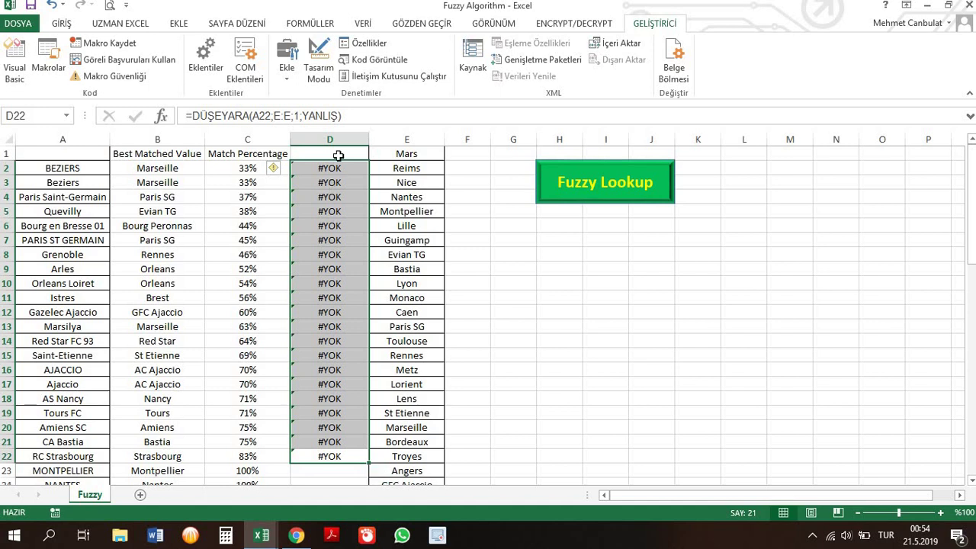
Check D2's formula, then clear the #YOK results from column D.
click(338, 155)
click(338, 167)
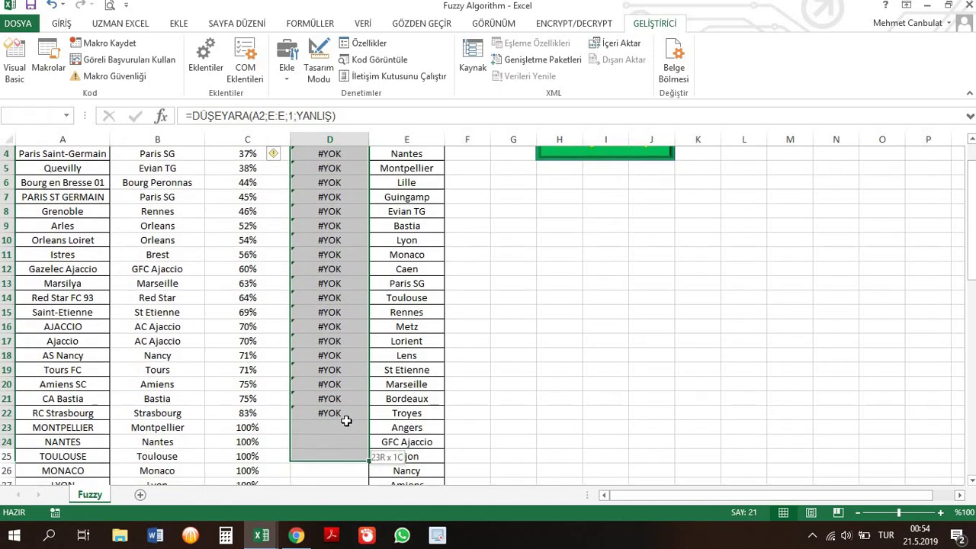
drag(331, 490, 340, 414)
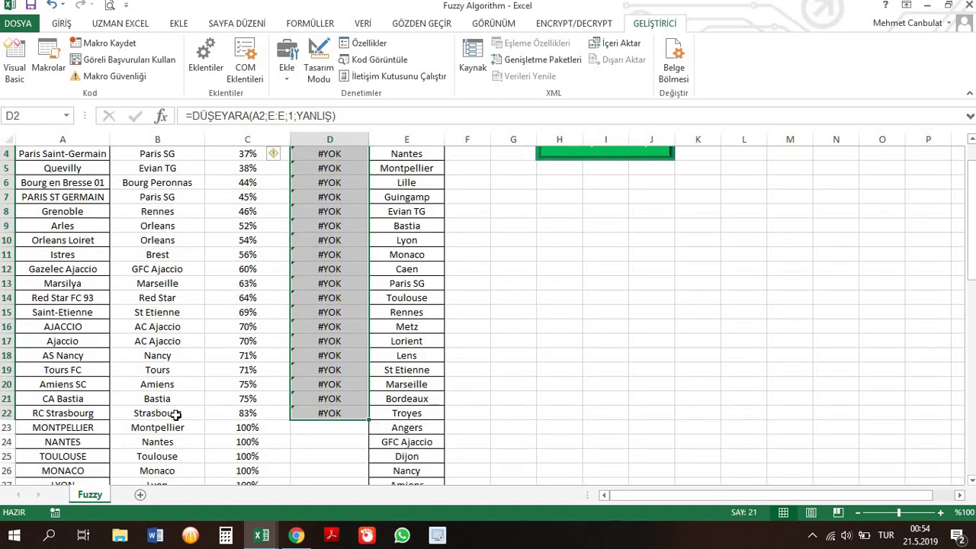
drag(174, 414, 163, 116)
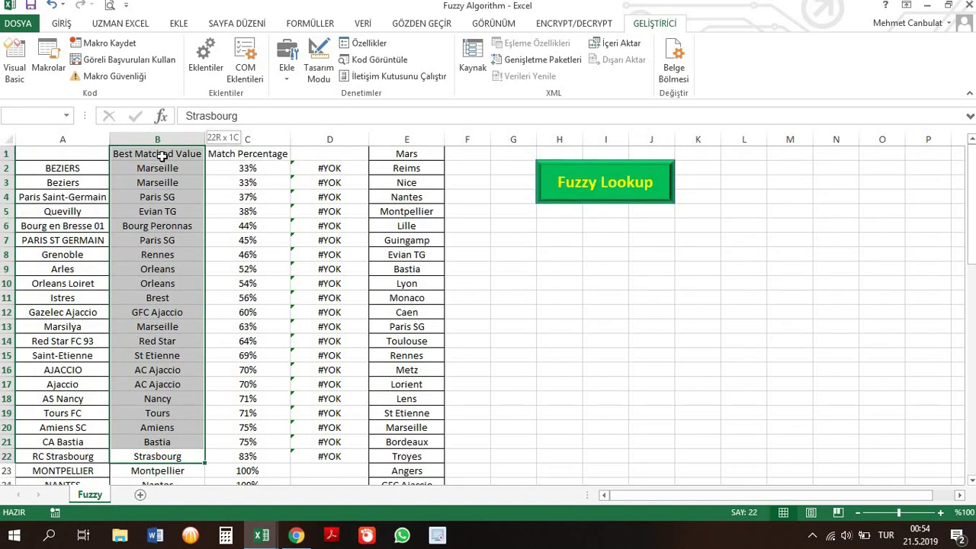
mouse_move(336, 137)
mouse_down()
mouse_move(188, 140)
mouse_move(326, 139)
mouse_up()
key(Delete)
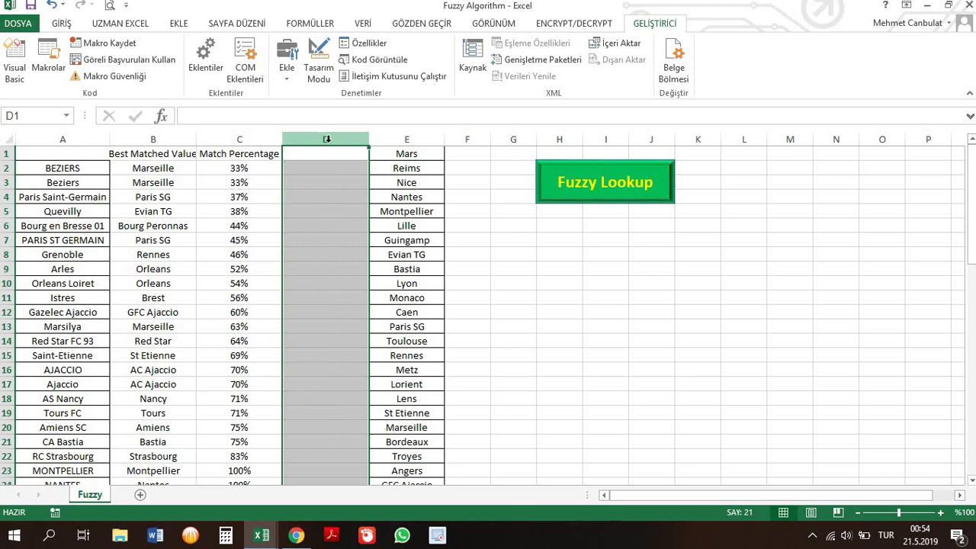
Delete columns B:C, then view the Fuzzy function call in the VBA code.
drag(240, 140, 156, 139)
right_click(158, 141)
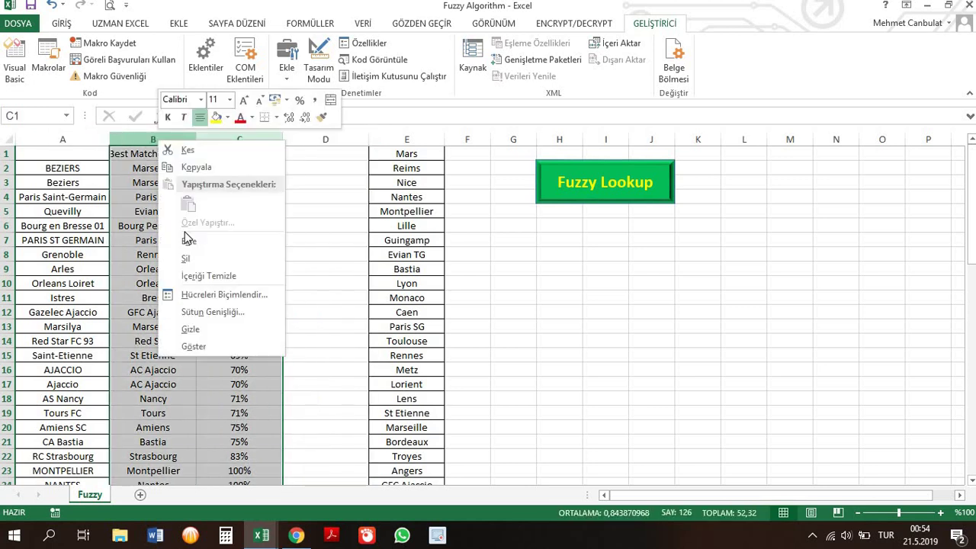
click(196, 259)
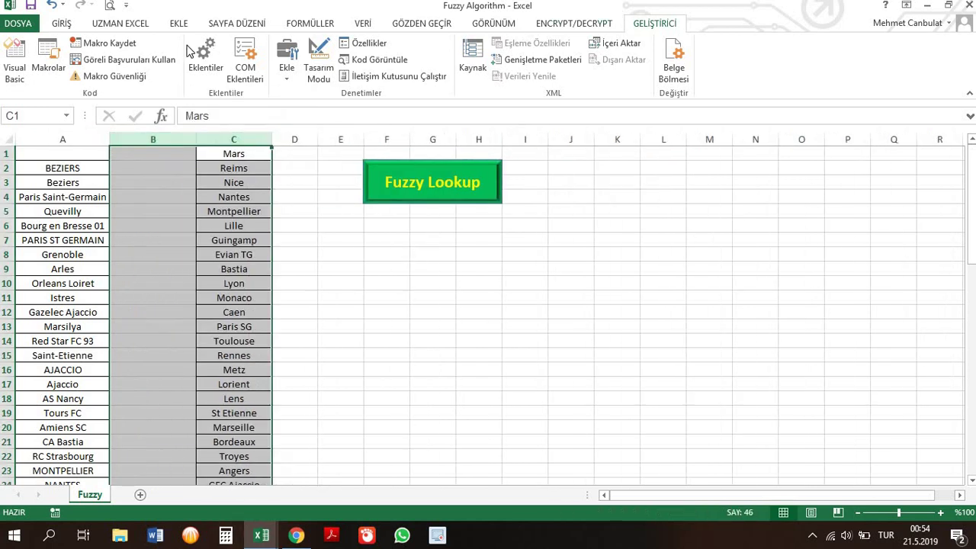
click(125, 168)
click(14, 61)
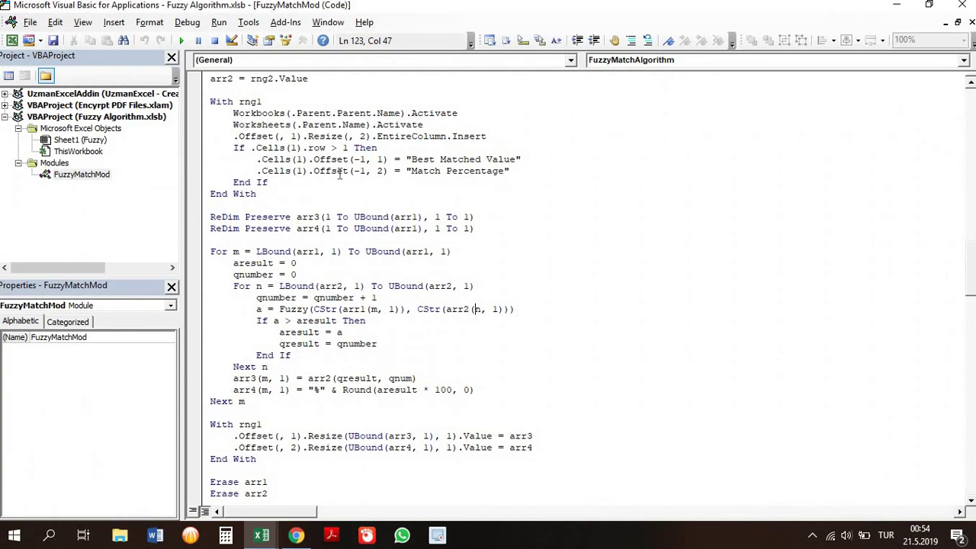
drag(291, 309, 393, 309)
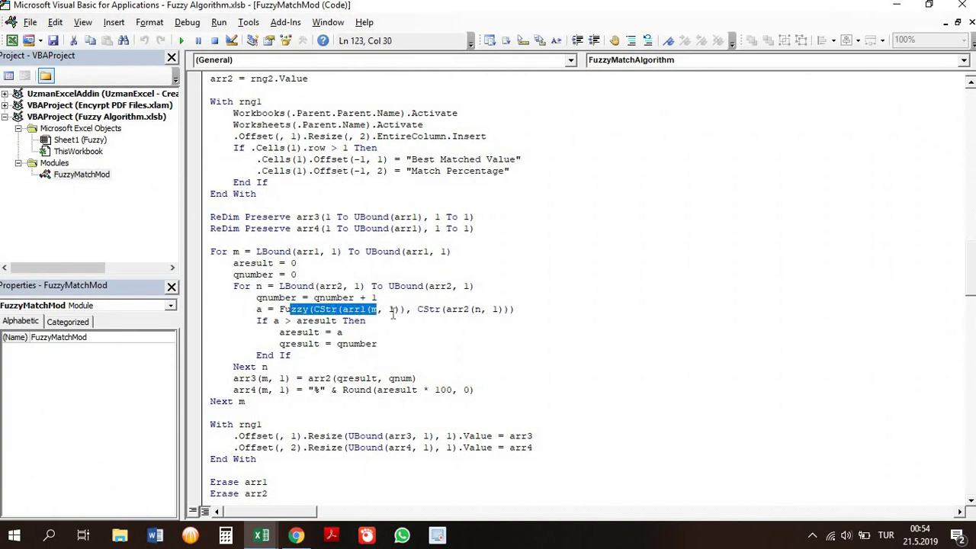
Back in the worksheet, review the team names in column A and the second list in column C down to Bastia.
click(897, 5)
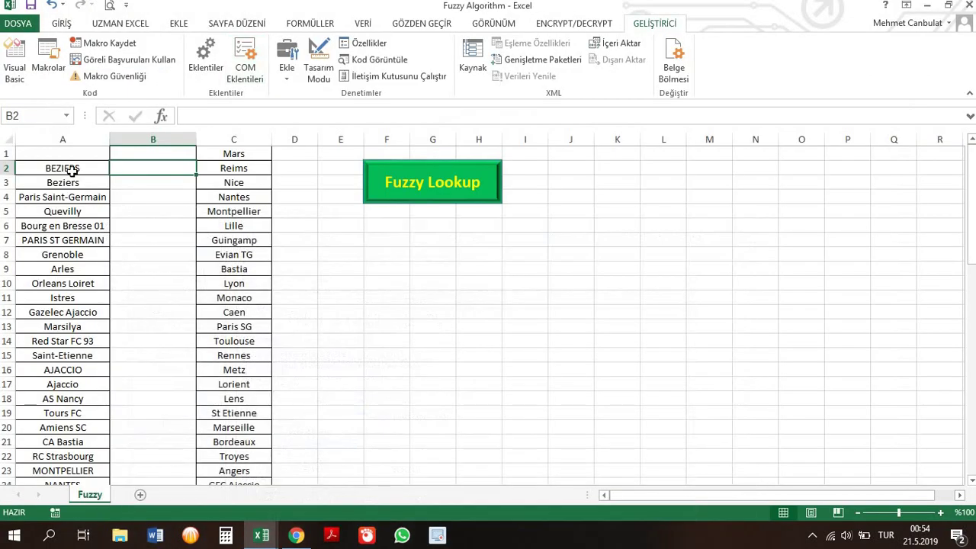
click(71, 170)
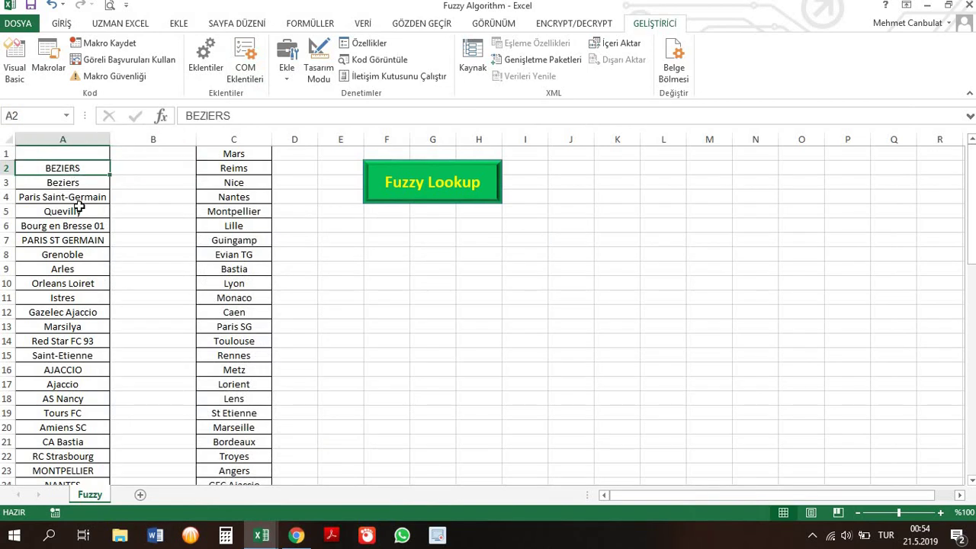
click(232, 153)
click(234, 168)
click(234, 197)
click(234, 225)
click(234, 255)
click(234, 269)
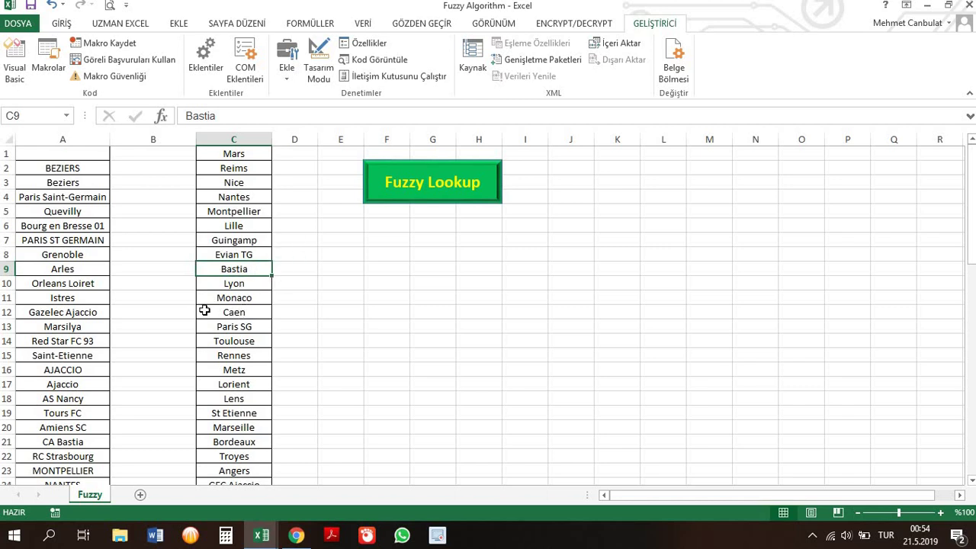
From B2, run Fuzzy Lookup with column A and column C, and dismiss the 2852-iteration, 94 ms message.
click(134, 169)
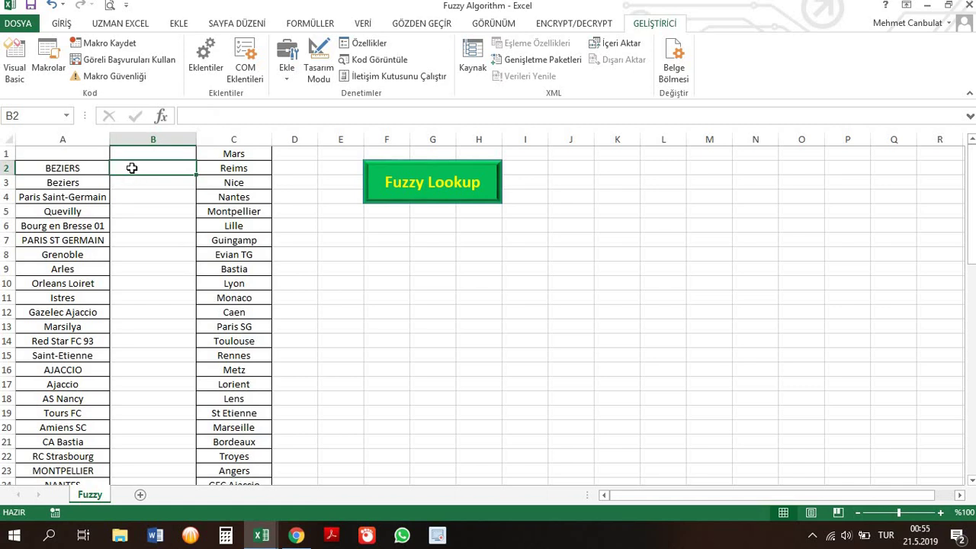
click(373, 183)
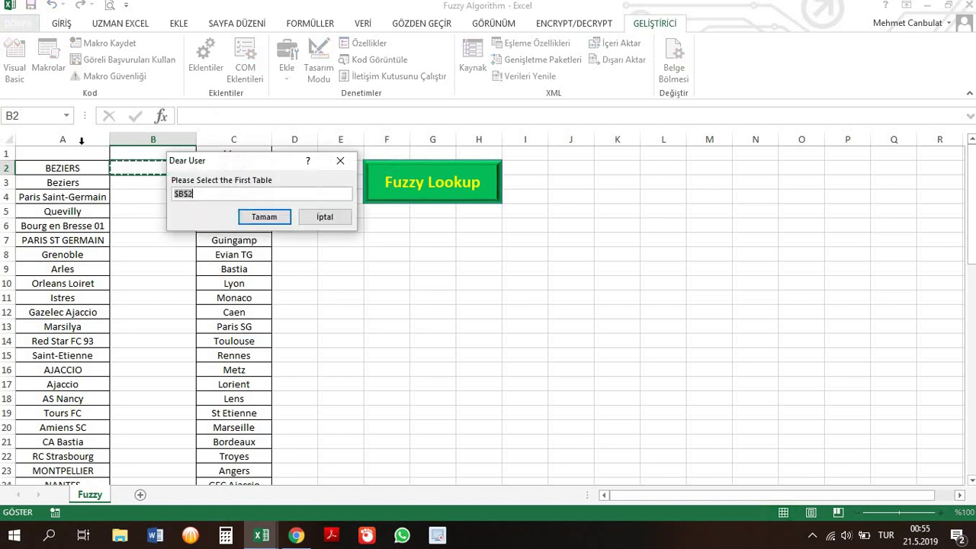
click(62, 139)
key(Return)
click(233, 139)
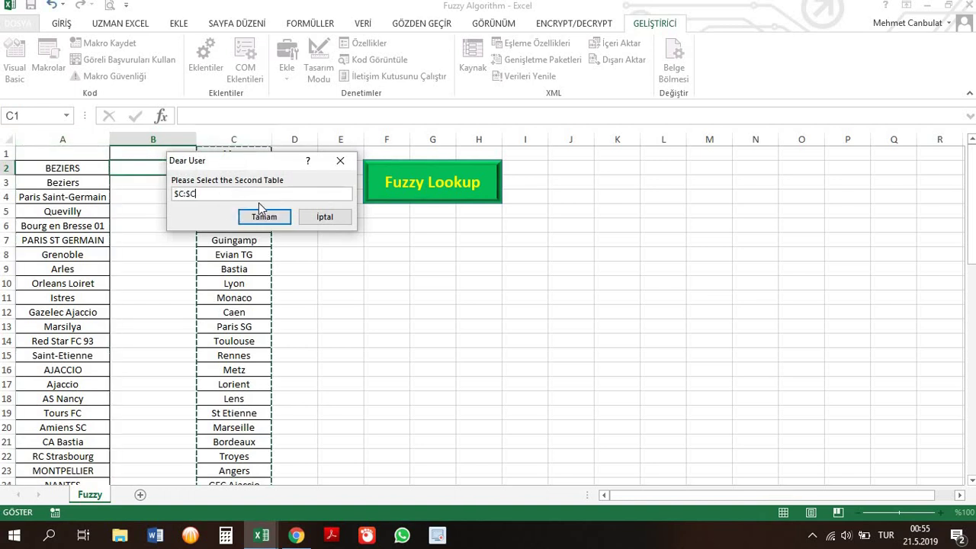
click(264, 217)
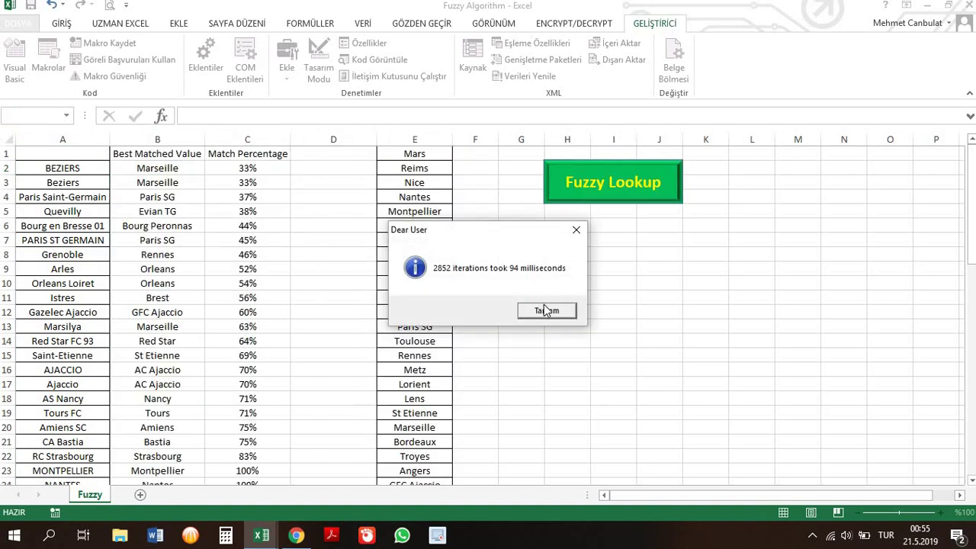
click(545, 309)
drag(77, 168, 115, 169)
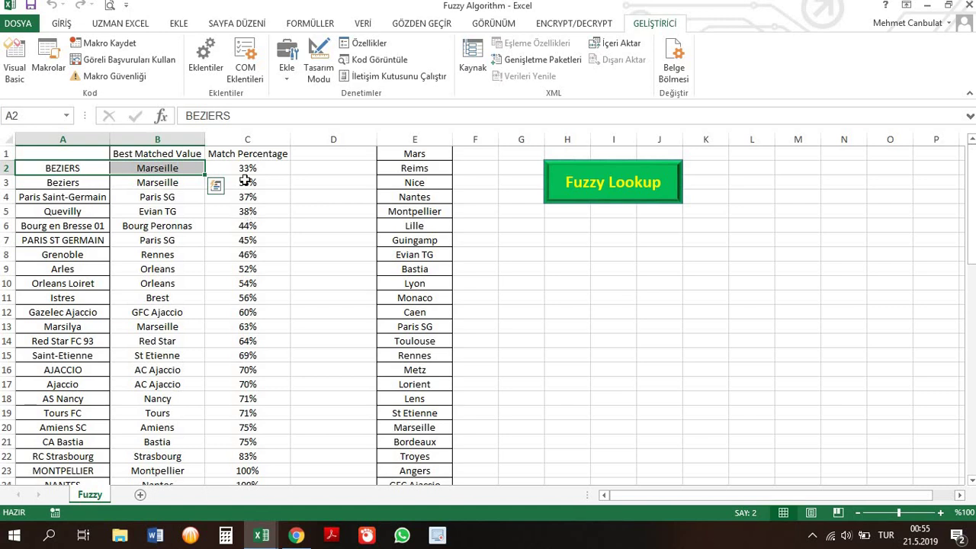
click(236, 156)
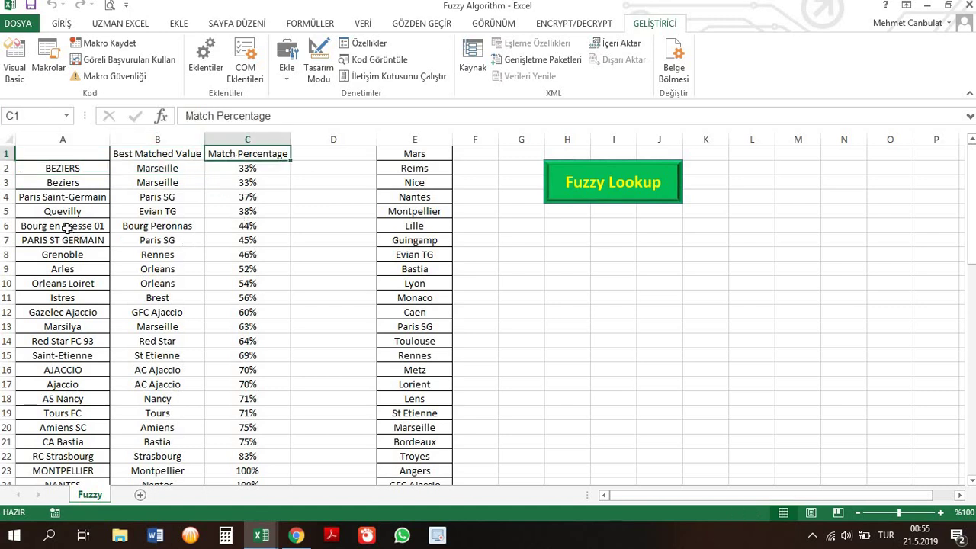
drag(82, 198, 190, 203)
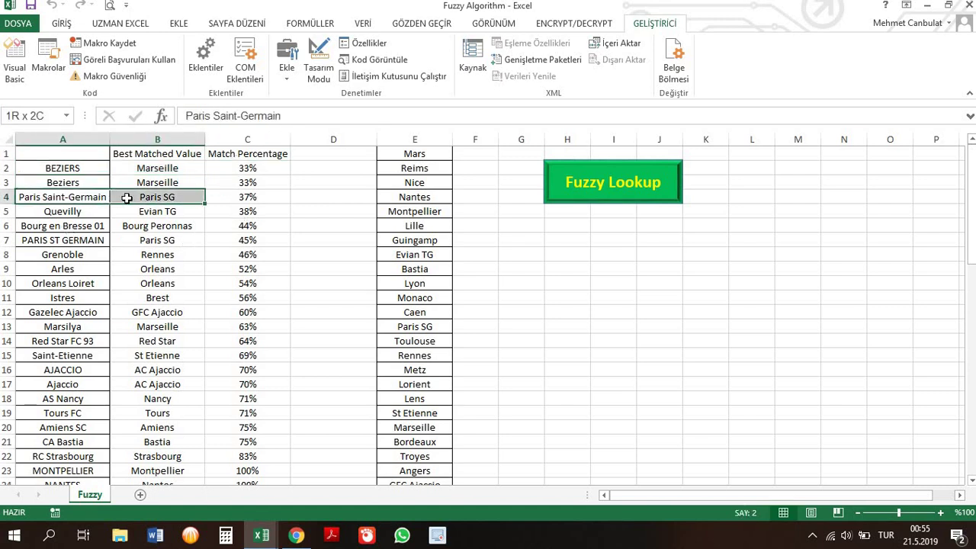
click(246, 201)
drag(218, 199, 166, 192)
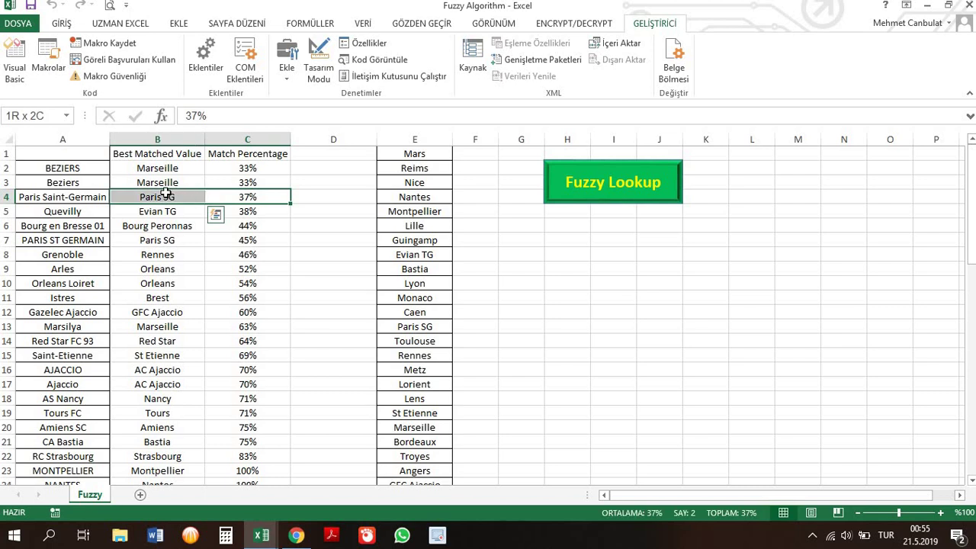
click(165, 191)
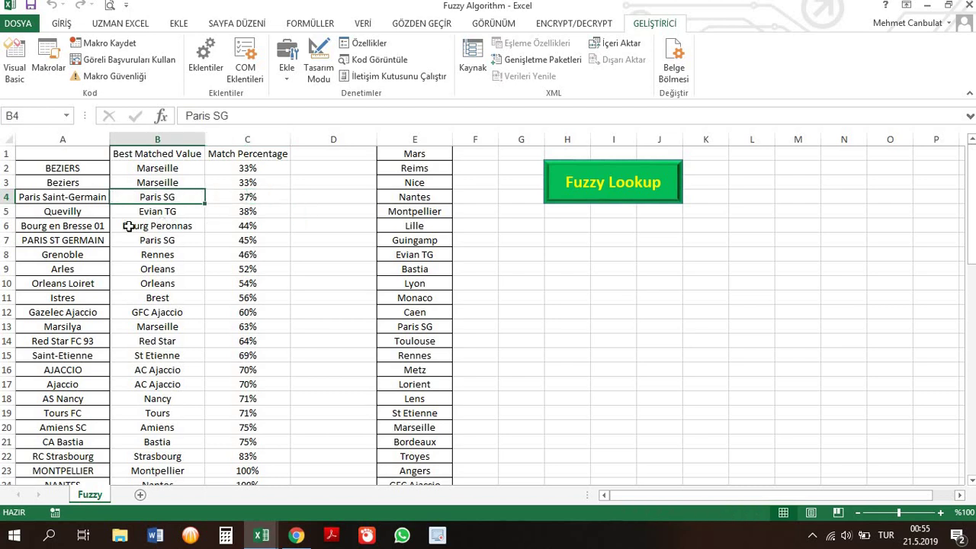
drag(76, 227, 229, 230)
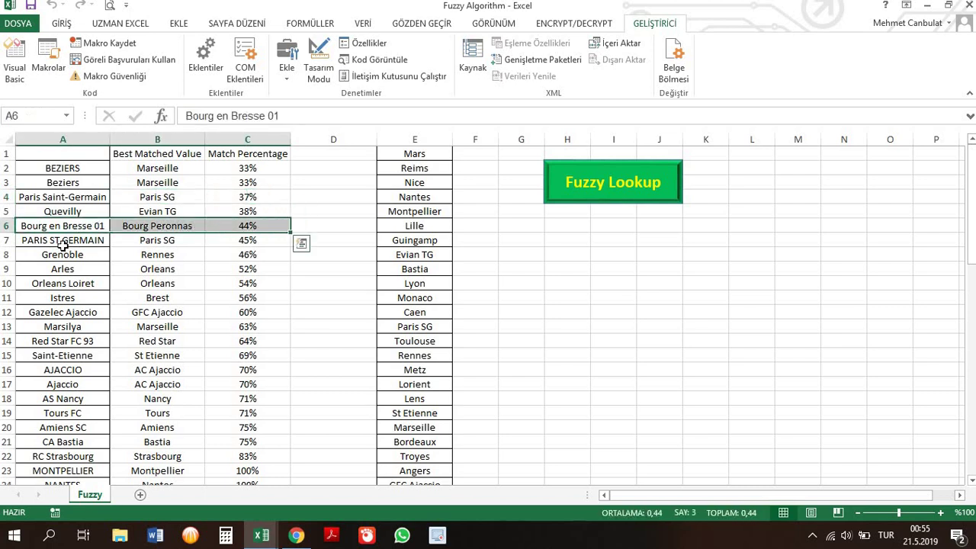
drag(62, 242, 232, 242)
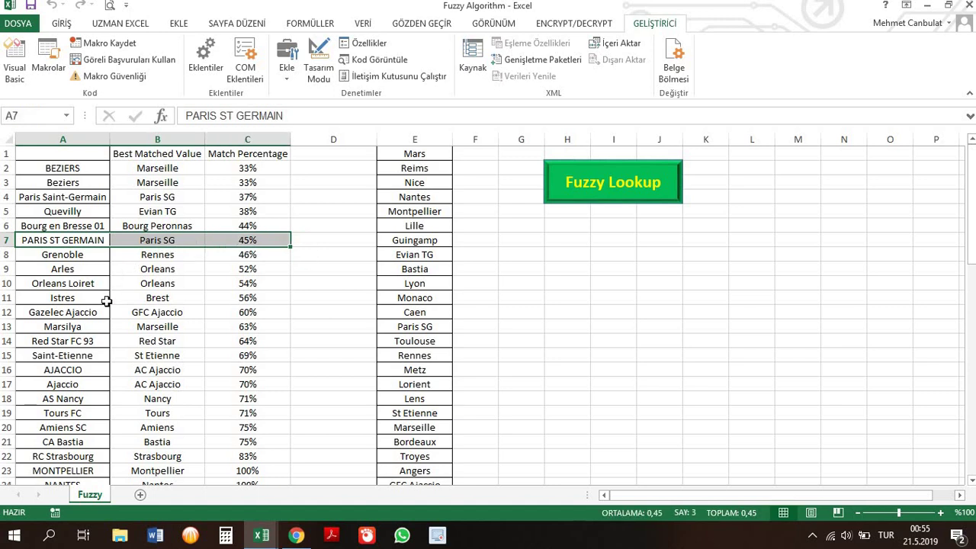
click(92, 266)
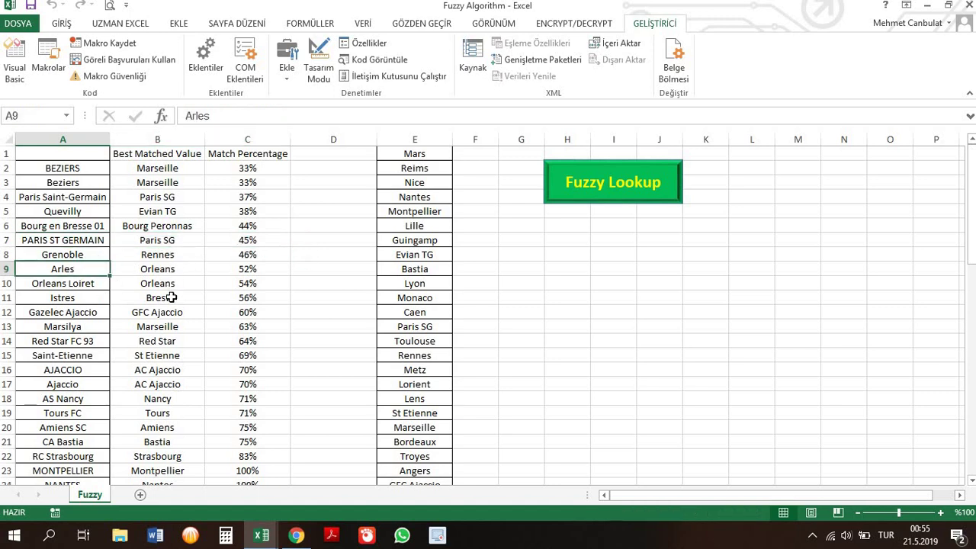
click(413, 296)
click(84, 264)
key(ctrl+c)
click(420, 273)
key(ctrl+space)
key(ctrl+f)
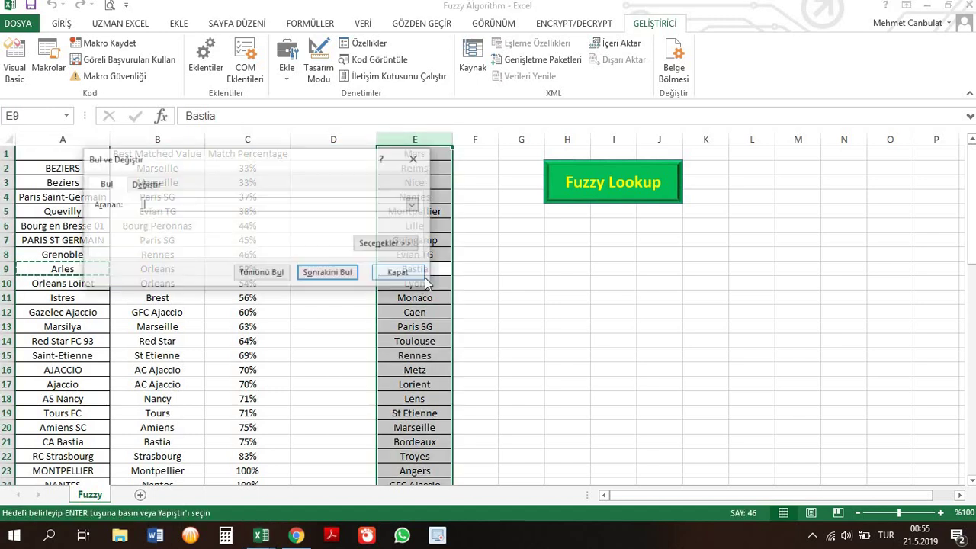
key(ctrl+v)
key(Return)
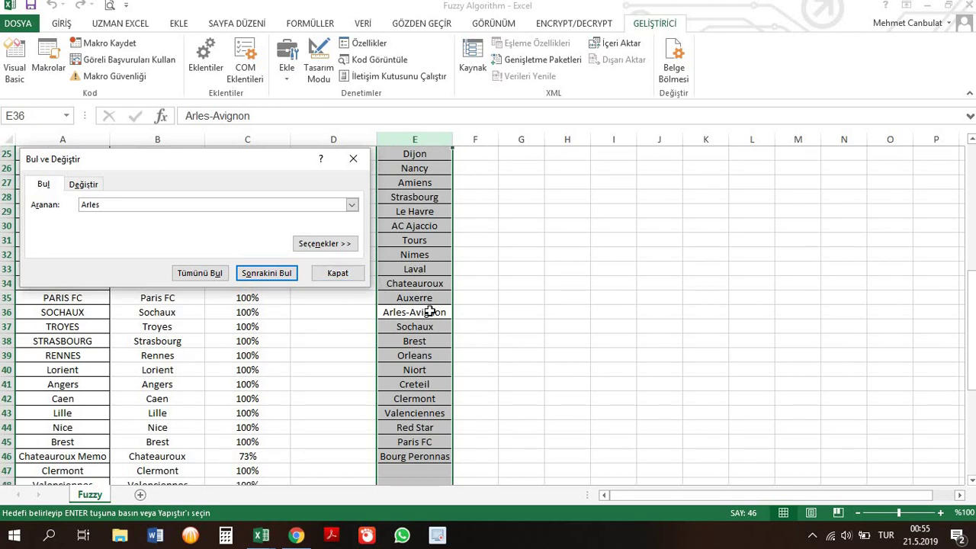
click(426, 312)
Compare the Orleans Loiret, Gazelec Ajaccio and Red Star FC 93 matches, then open the Visual Basic editor.
click(350, 161)
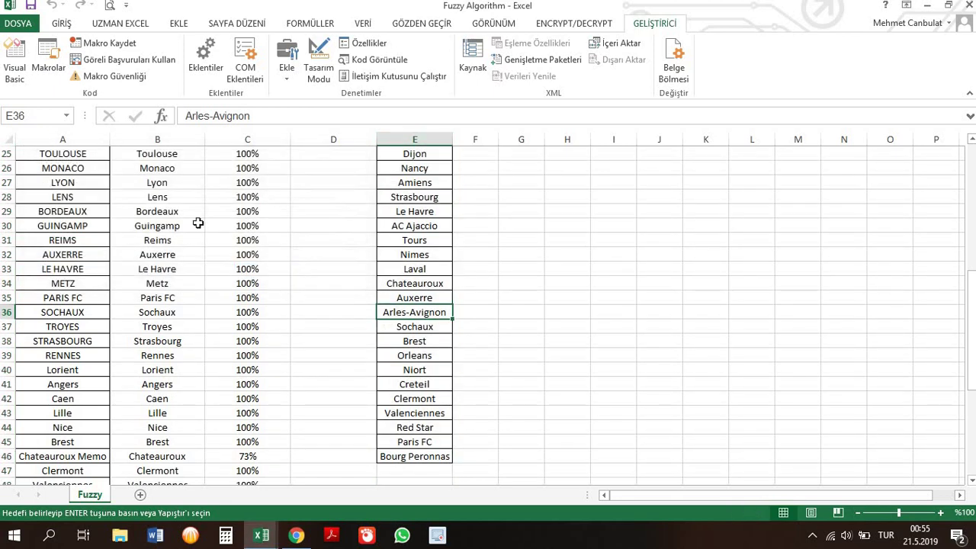
scroll(190, 225, up, 8)
click(139, 281)
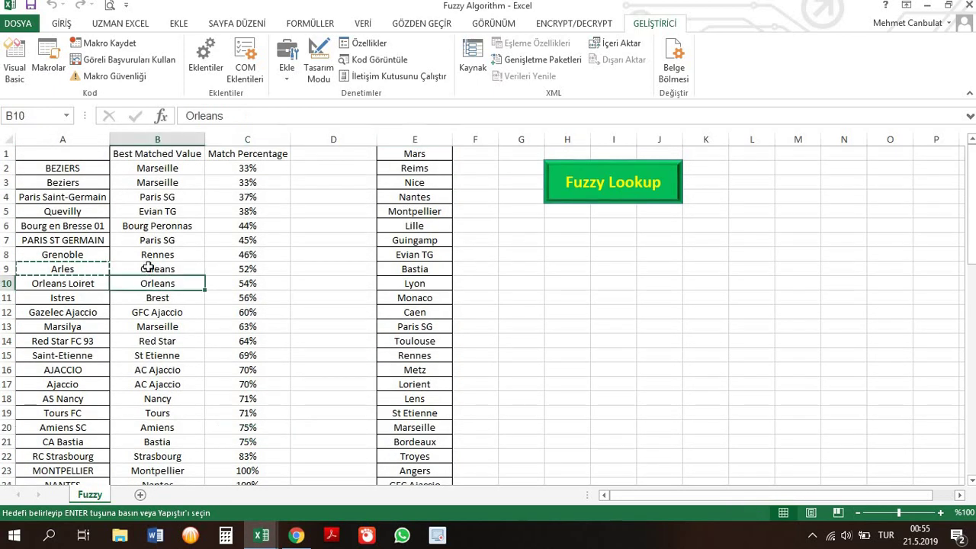
click(148, 267)
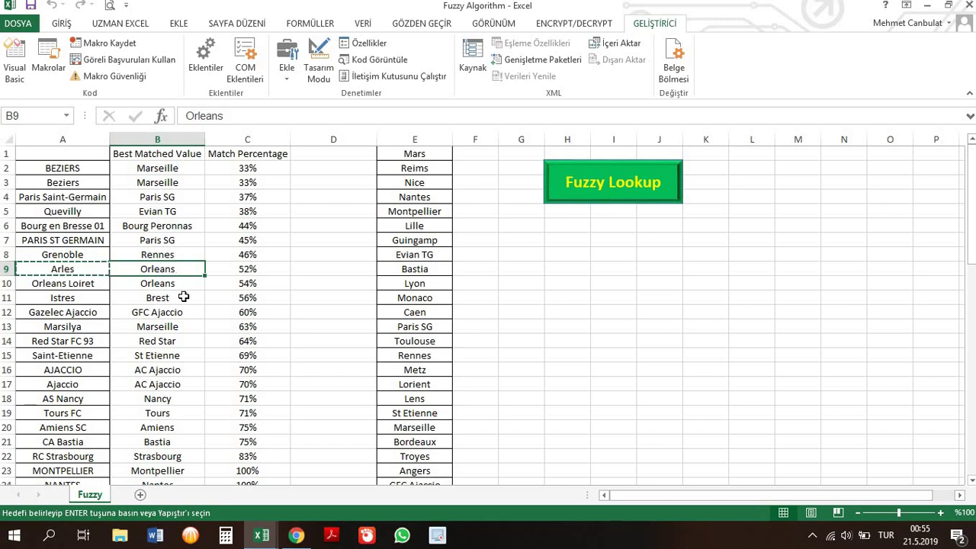
drag(100, 283, 134, 283)
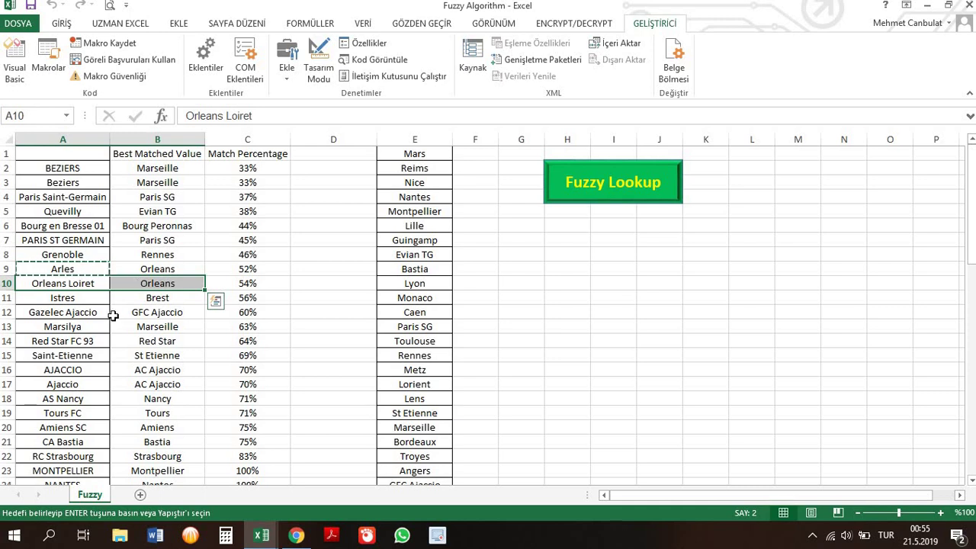
drag(79, 316, 168, 327)
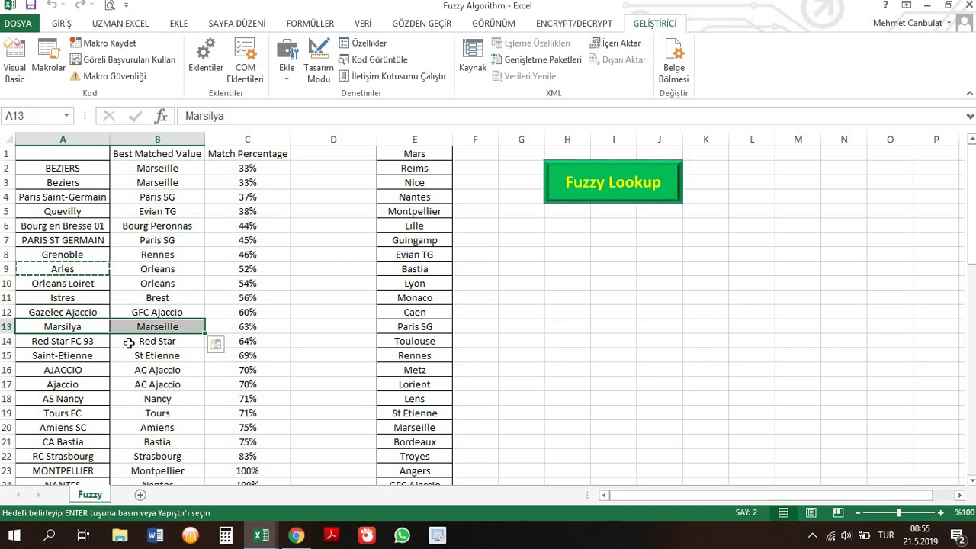
drag(76, 341, 129, 342)
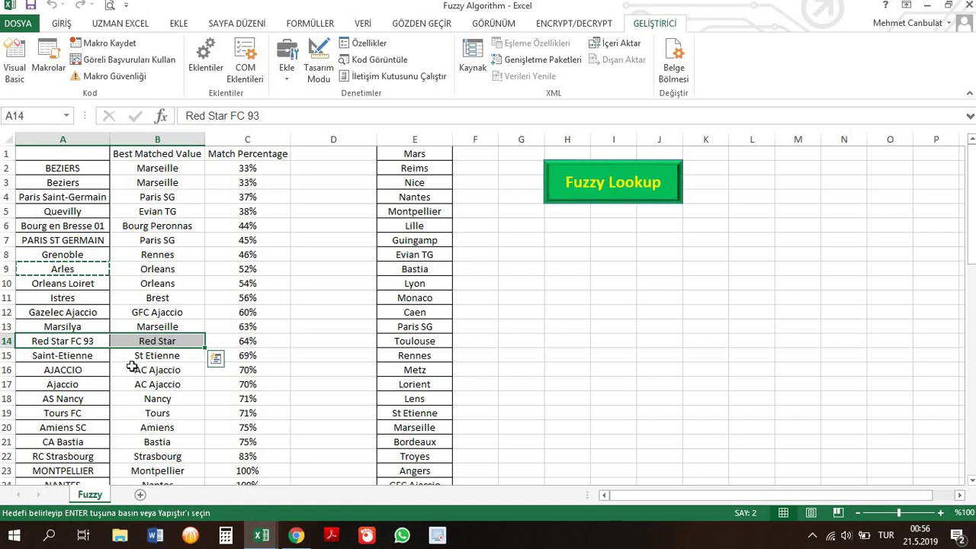
click(25, 76)
Highlight the loop lines that store each row's best match and match percentage.
click(333, 251)
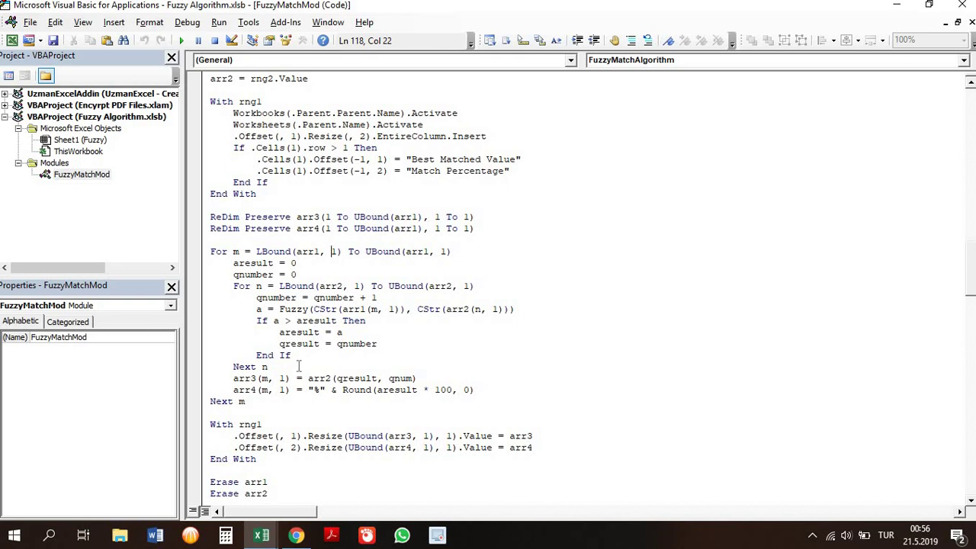
drag(437, 370, 329, 379)
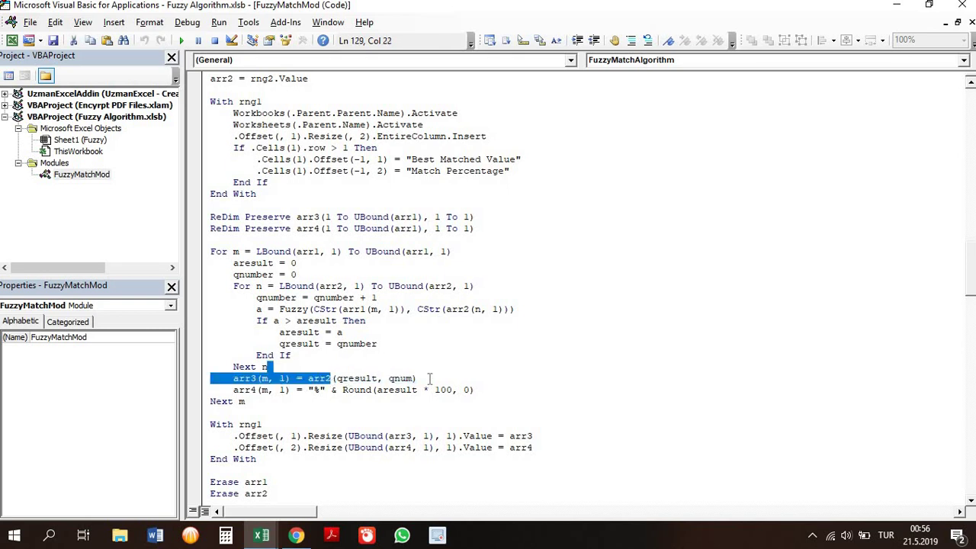
drag(417, 378, 233, 378)
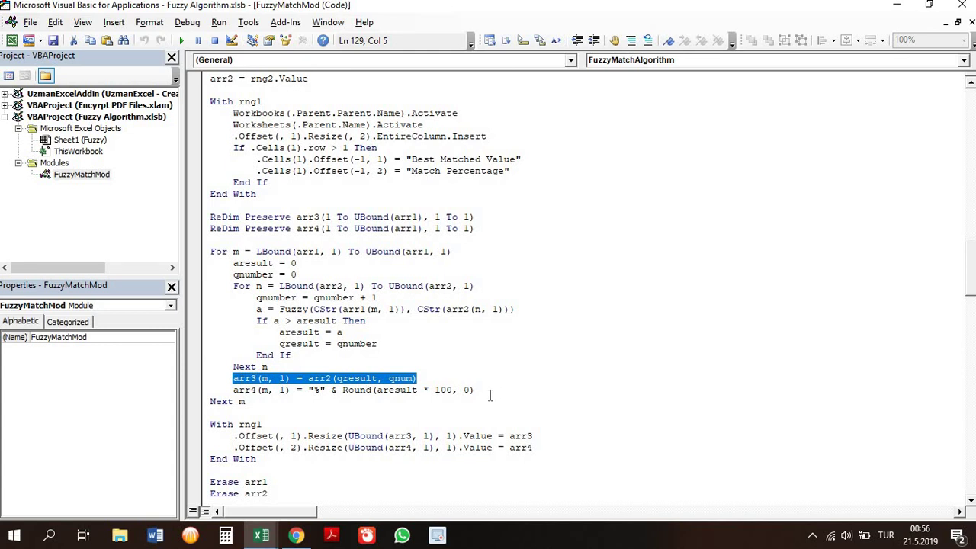
mouse_move(490, 393)
mouse_down()
mouse_move(233, 390)
mouse_move(297, 427)
mouse_up()
click(317, 435)
Scroll through the code writing results to the sheet and the Erase lines, then back up.
scroll(348, 413, down, 1)
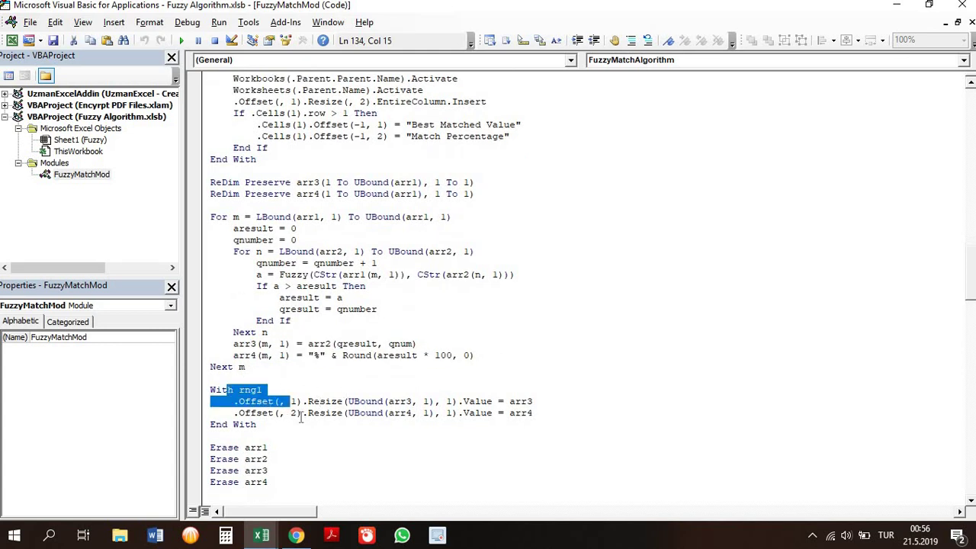
click(301, 427)
scroll(317, 421, down, 2)
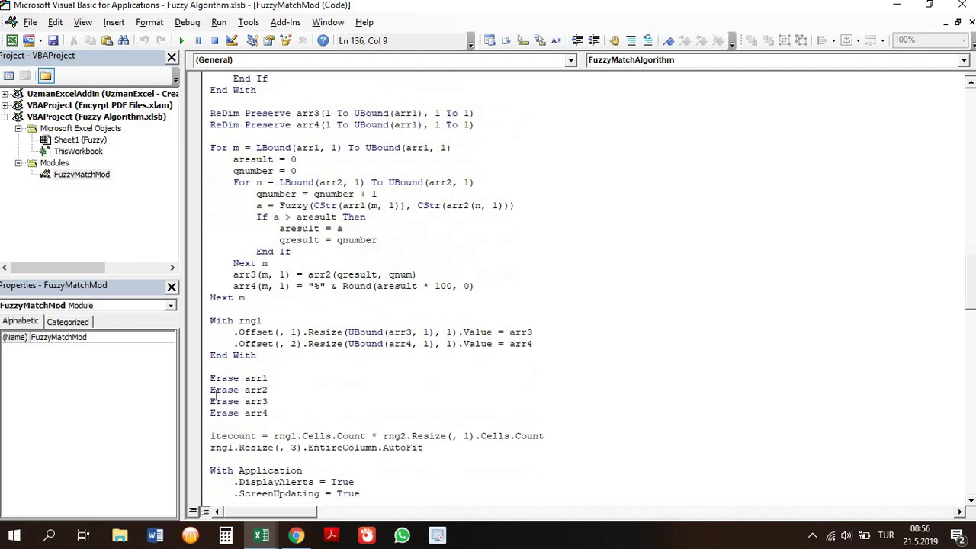
drag(271, 413, 211, 378)
click(331, 424)
scroll(341, 424, down, 3)
scroll(340, 425, down, 2)
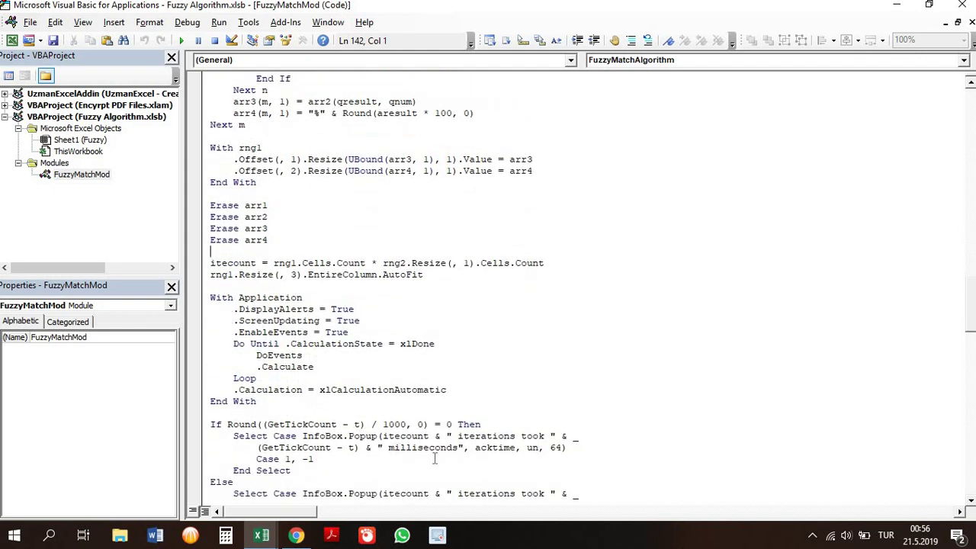
scroll(435, 458, up, 2)
scroll(419, 454, up, 4)
scroll(404, 449, up, 4)
scroll(390, 443, up, 4)
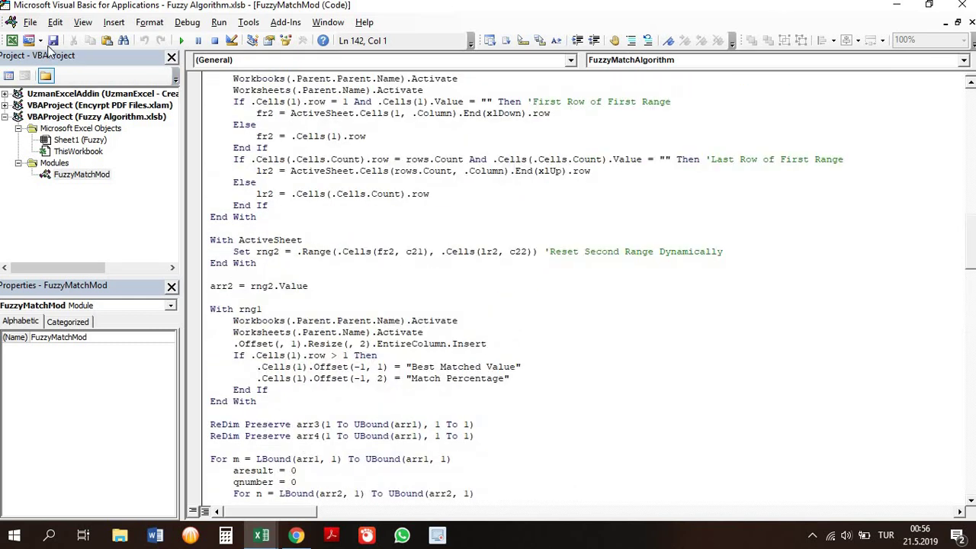
Return to the workbook and select BEZIERS and the second list's teams from Evian TG down.
click(12, 40)
click(353, 219)
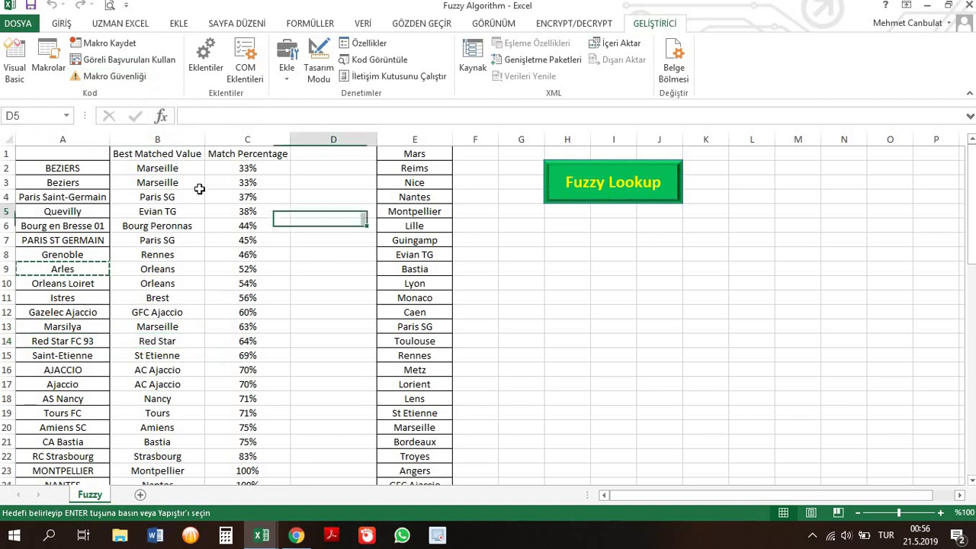
click(82, 168)
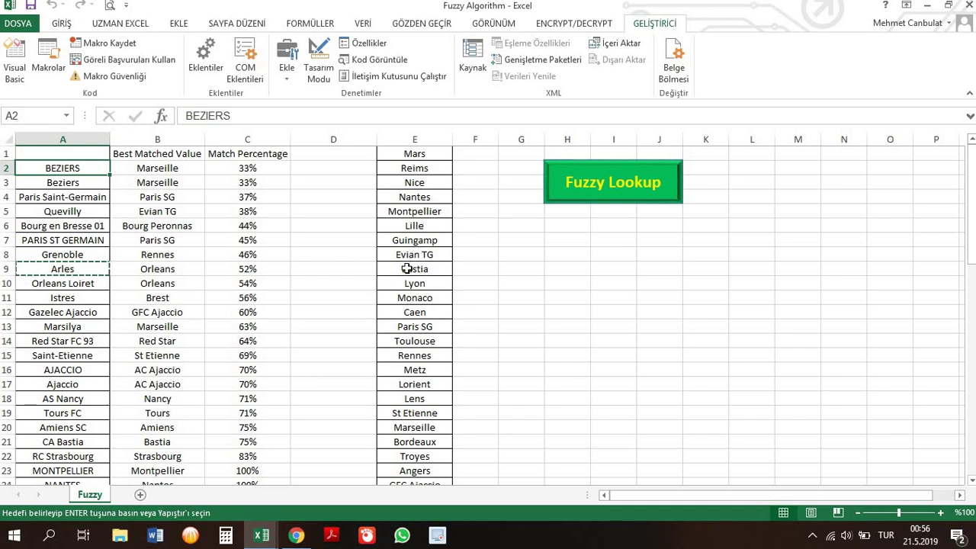
drag(415, 255, 415, 470)
Point out Grenoble matched to Rennes at 46% and Orleans Loiret at 54%.
click(414, 356)
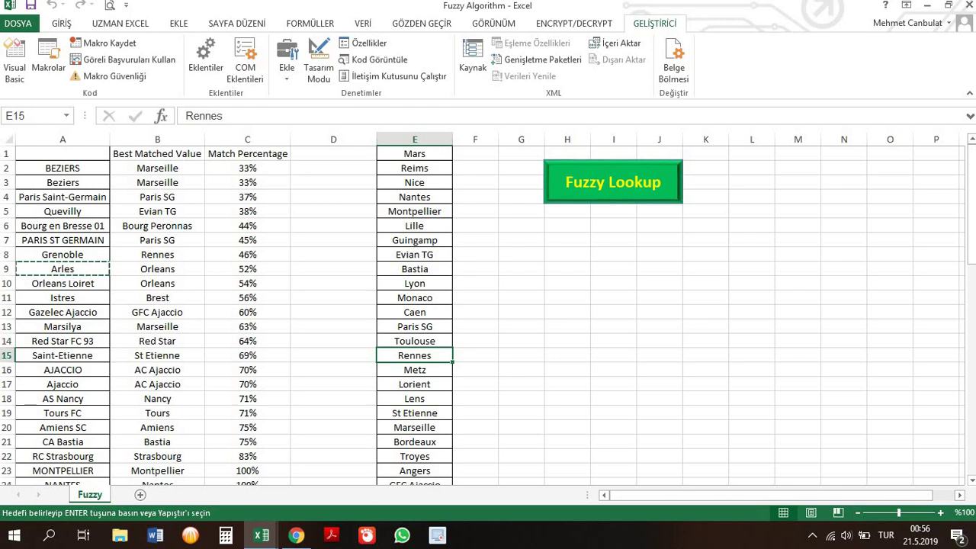
click(235, 257)
click(141, 255)
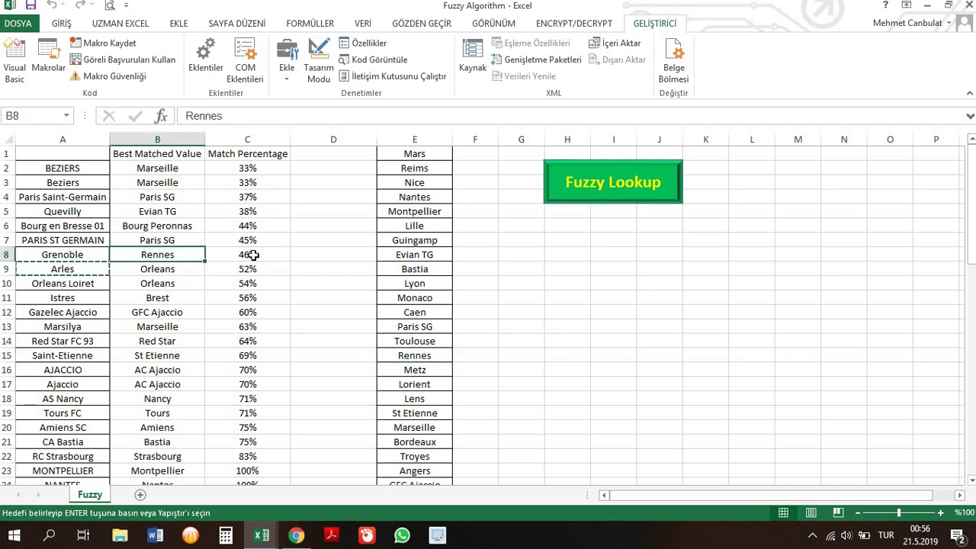
click(253, 255)
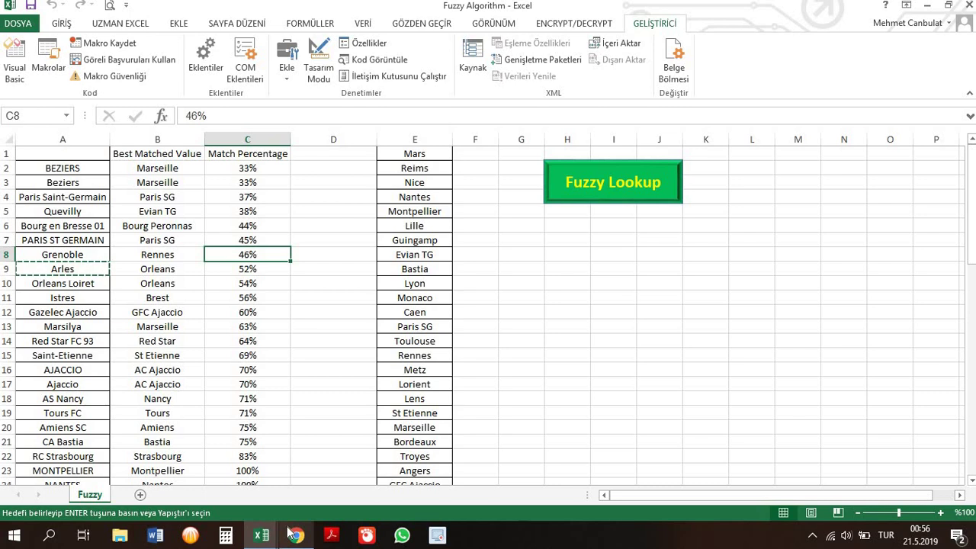
mouse_move(292, 534)
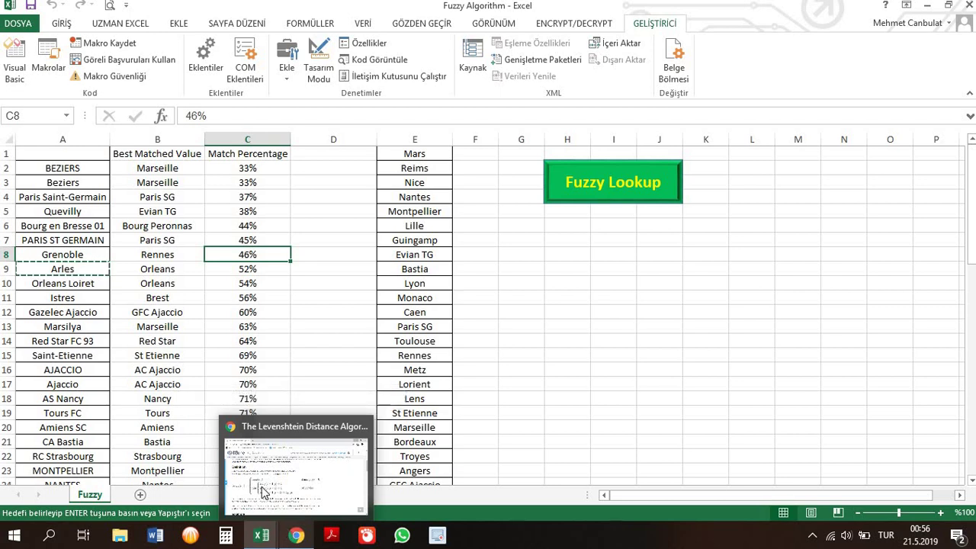
click(249, 286)
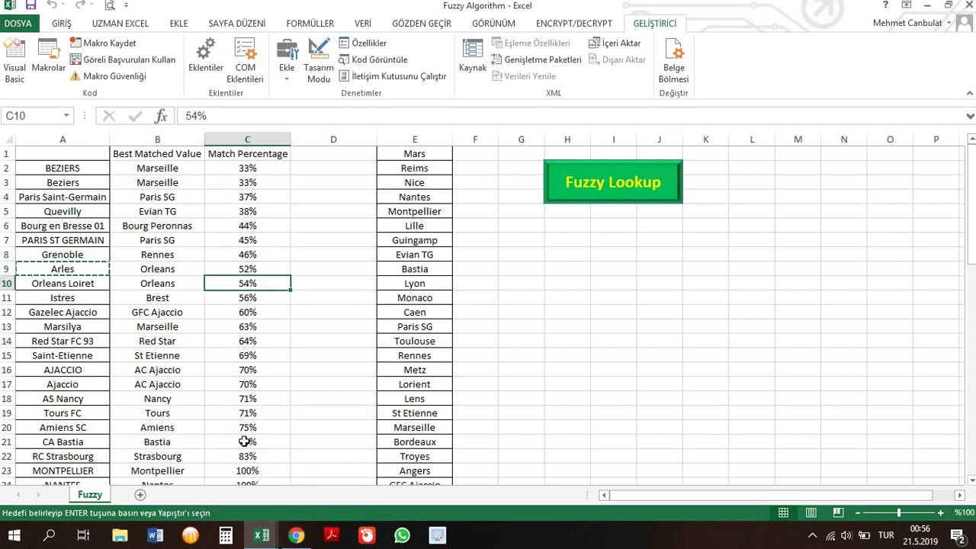
click(296, 535)
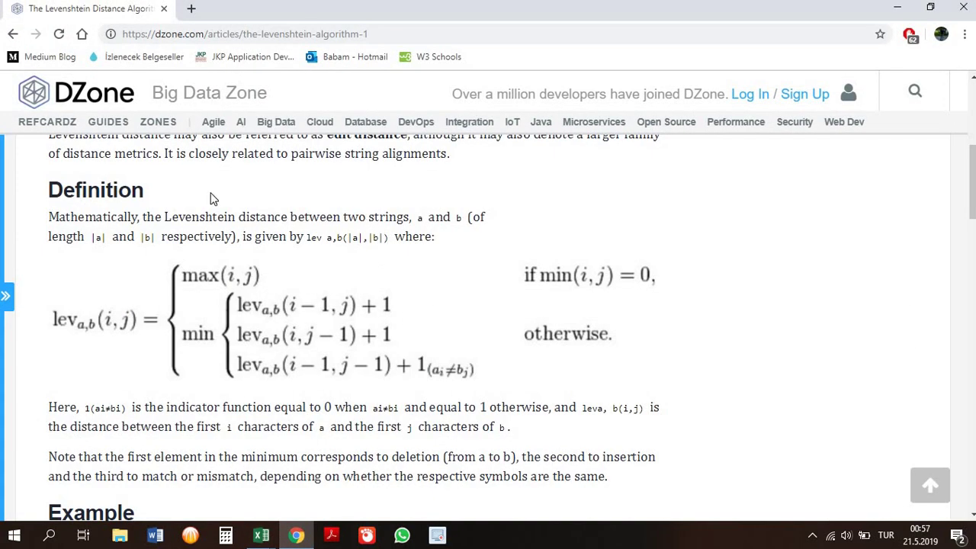
scroll(311, 308, down, 10)
scroll(313, 317, up, 5)
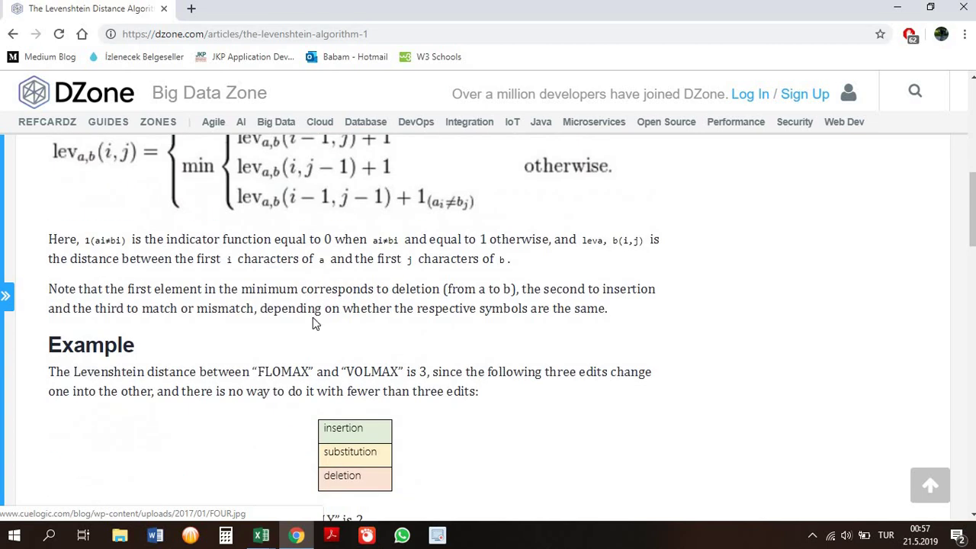
scroll(312, 317, down, 8)
scroll(338, 289, down, 10)
scroll(338, 290, up, 5)
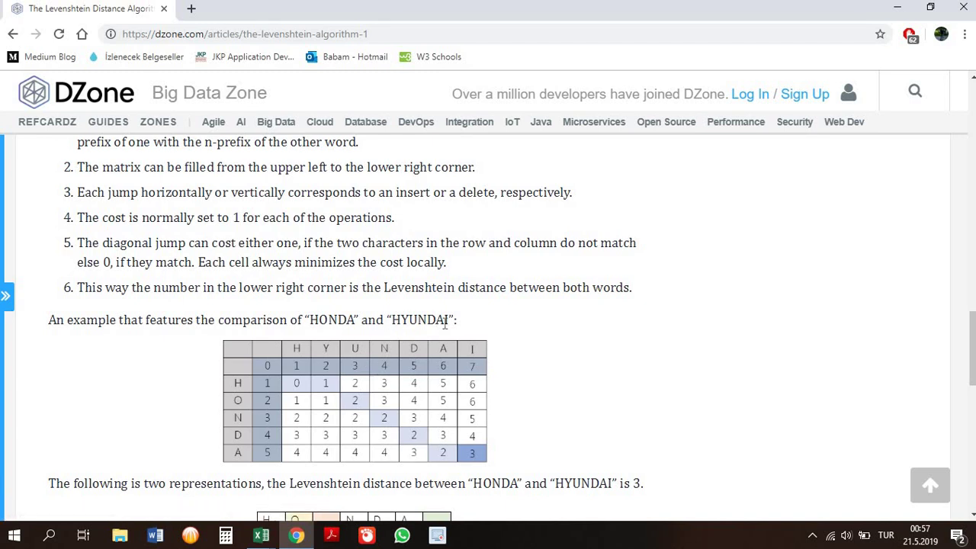
scroll(482, 452, down, 4)
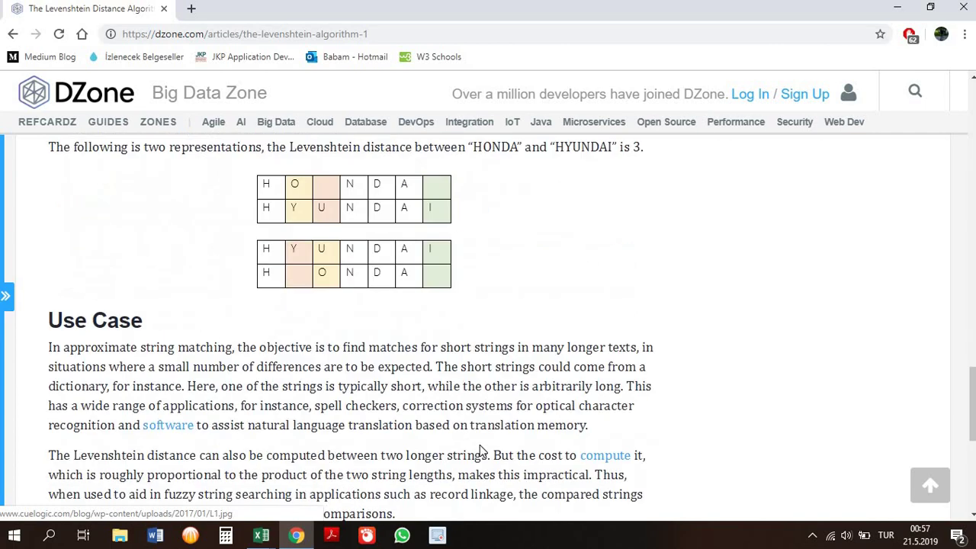
scroll(487, 432, down, 4)
scroll(505, 414, up, 8)
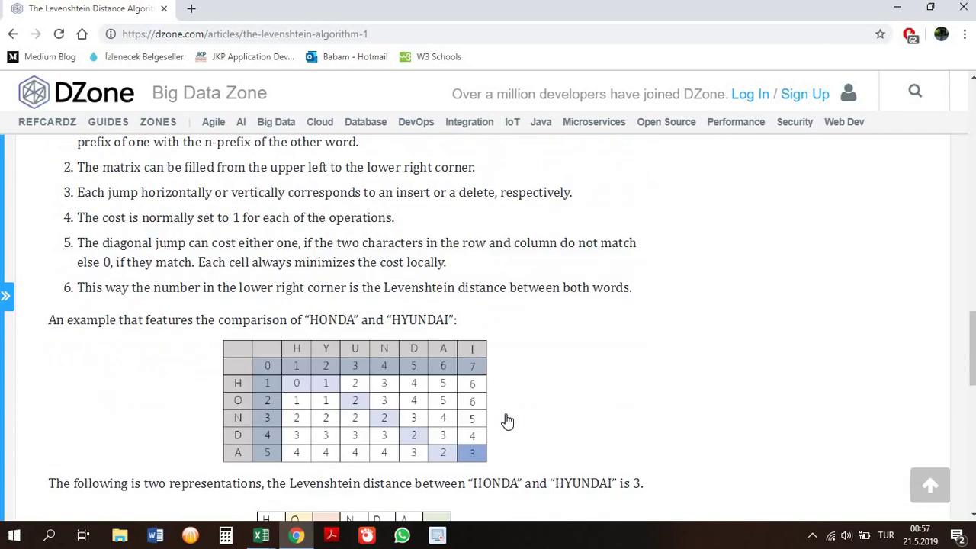
scroll(508, 420, up, 10)
scroll(511, 412, up, 3)
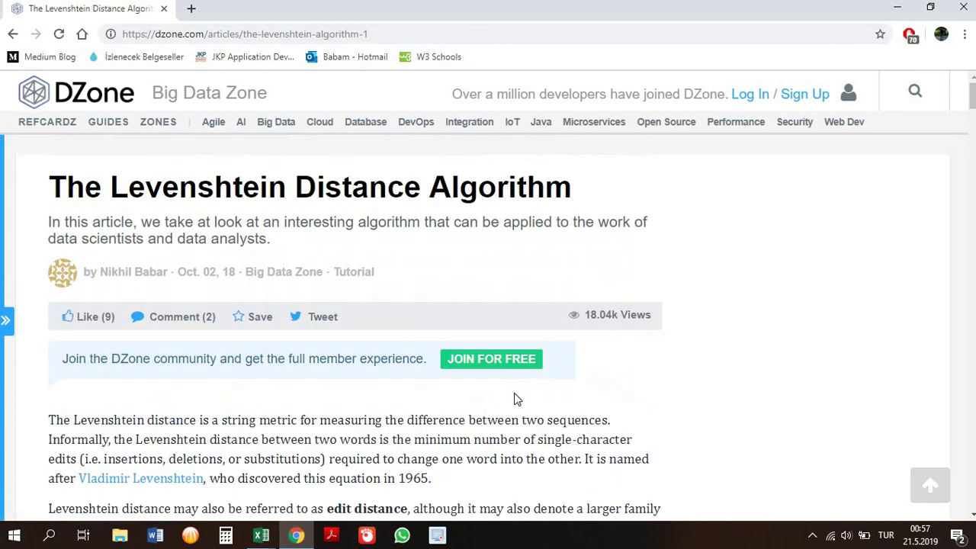
click(884, 14)
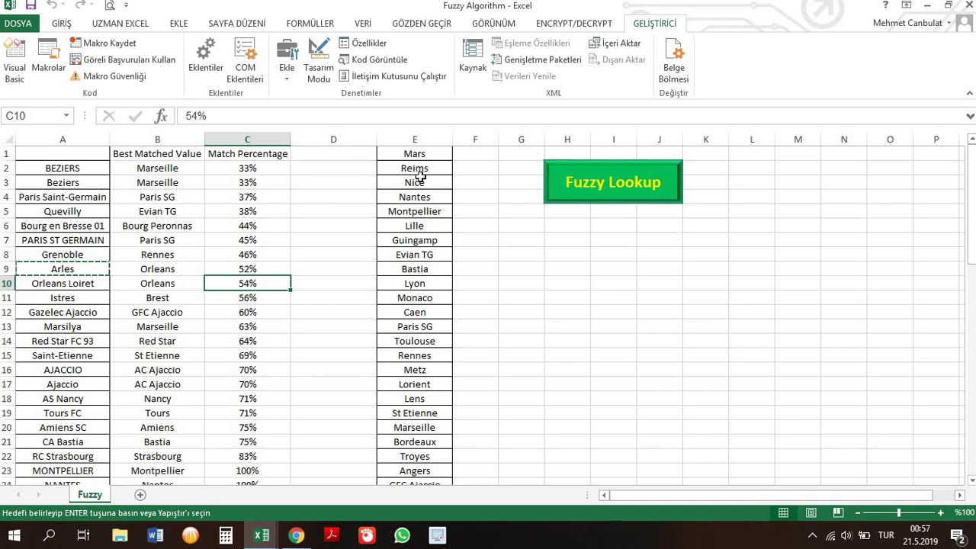
click(347, 223)
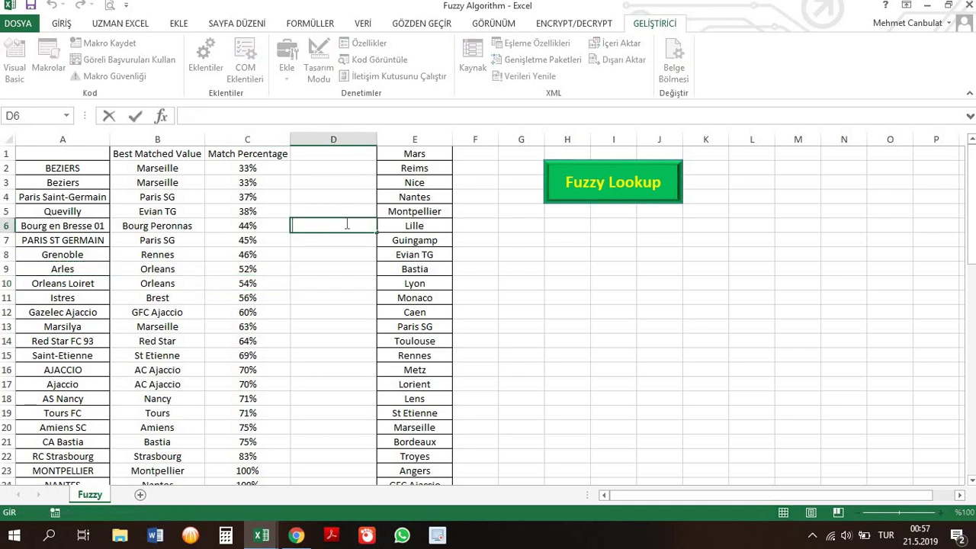
text(/)
key(BackSpace)
key(Return)
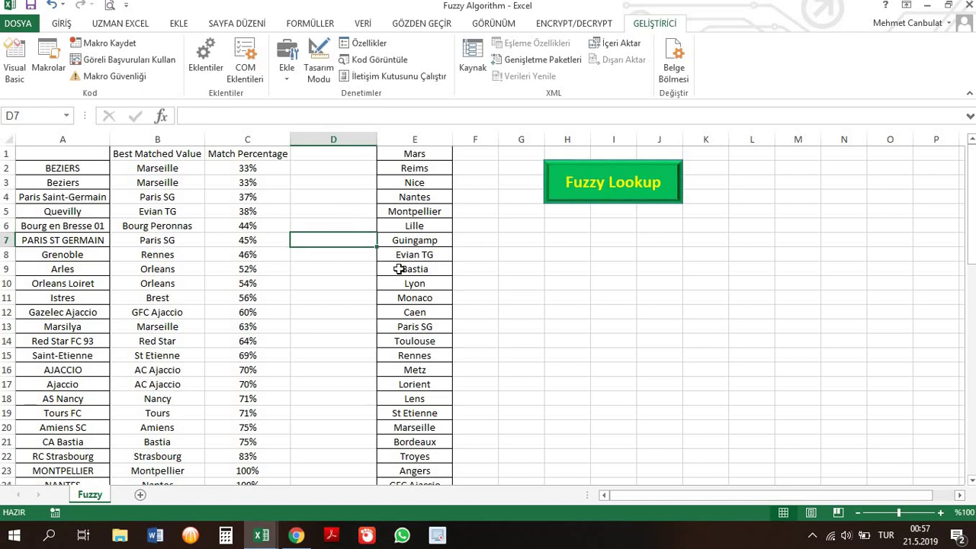
click(167, 231)
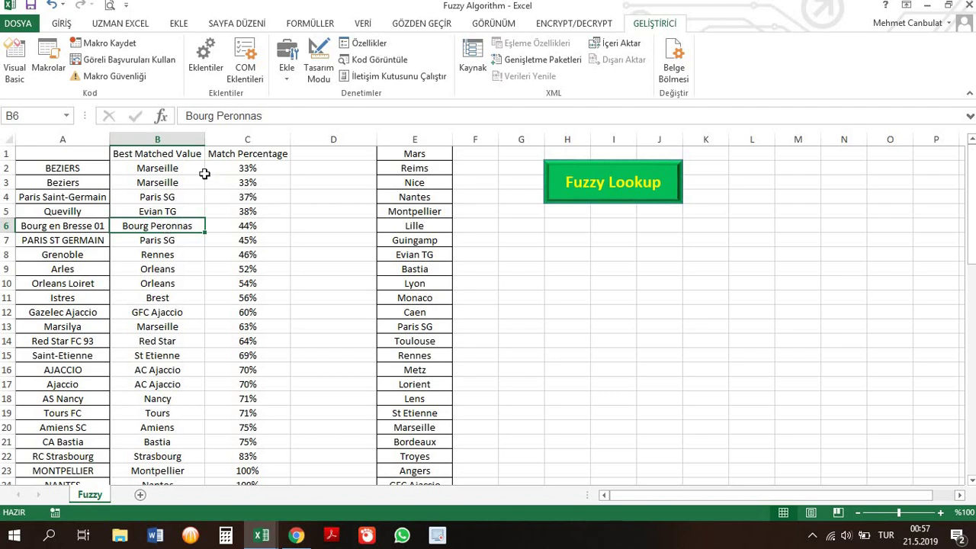
click(181, 167)
drag(157, 139, 263, 139)
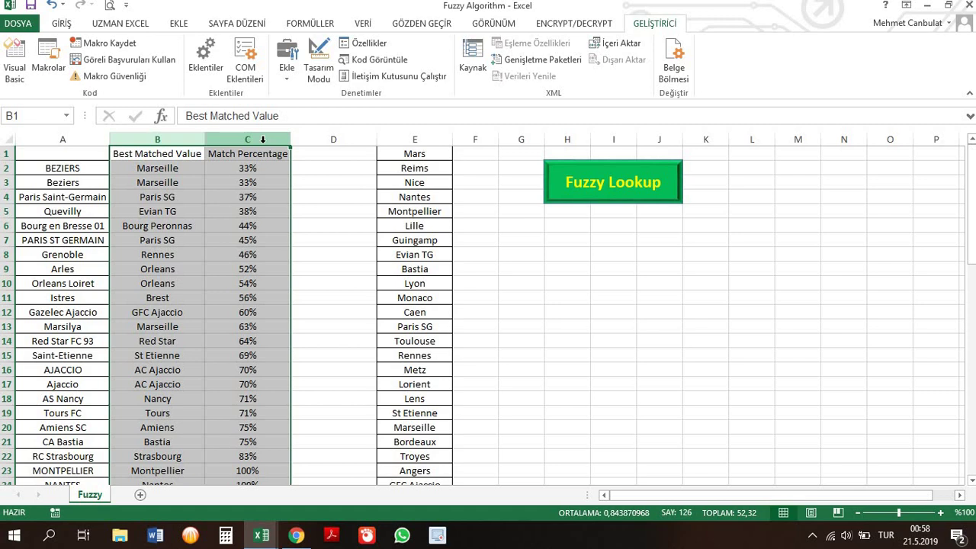
click(210, 221)
drag(127, 196, 211, 220)
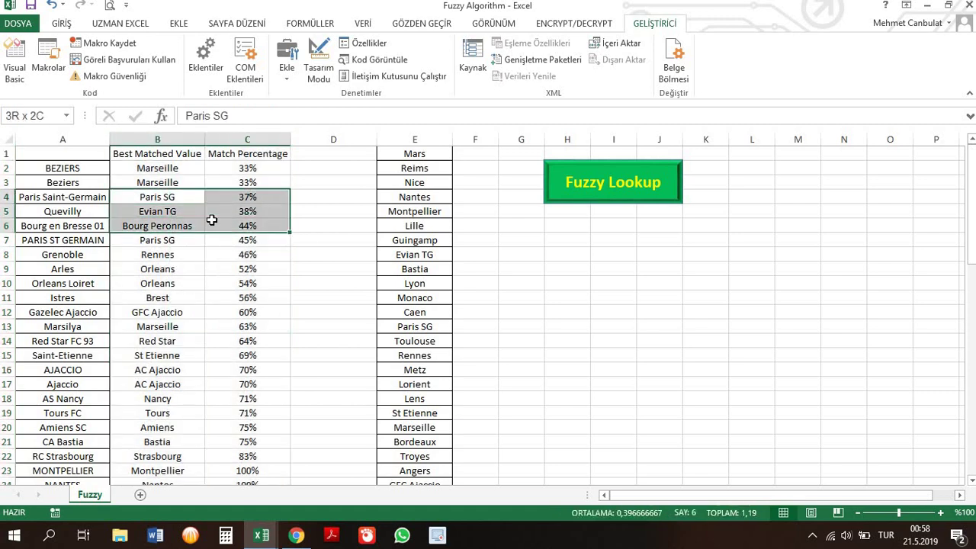
drag(158, 138, 229, 138)
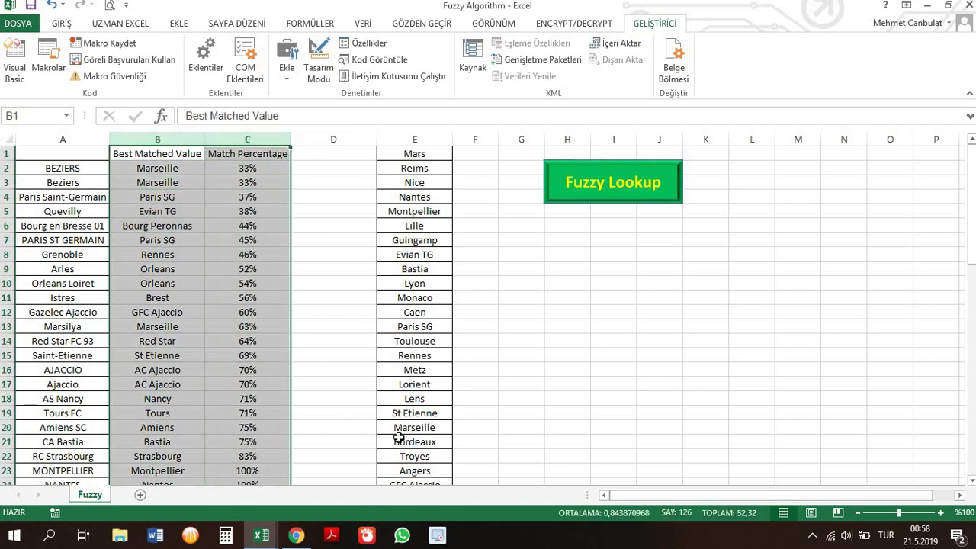
click(302, 358)
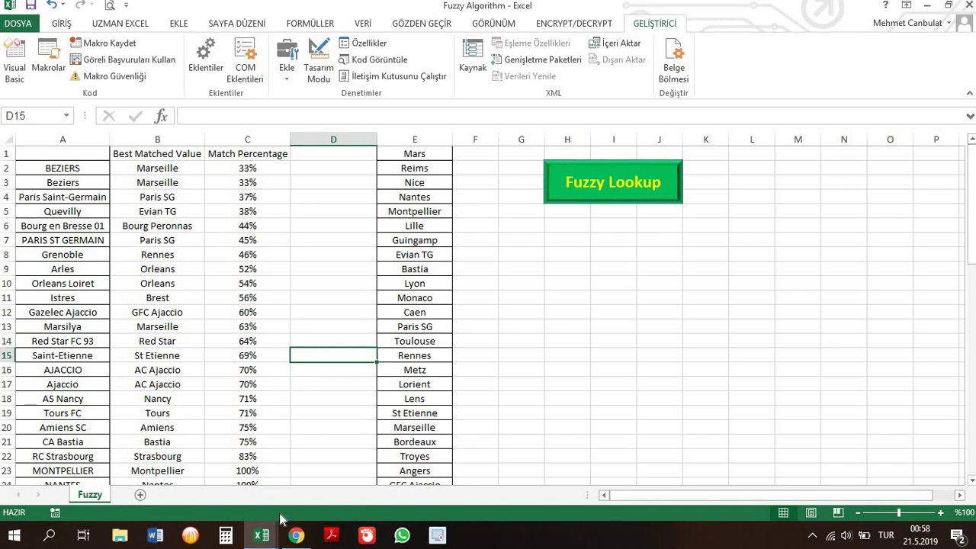
click(338, 415)
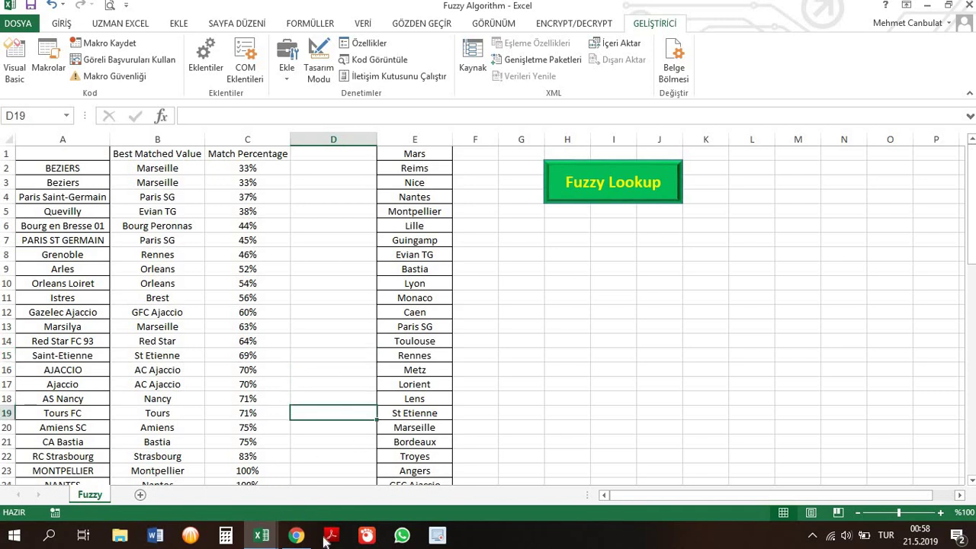
click(438, 538)
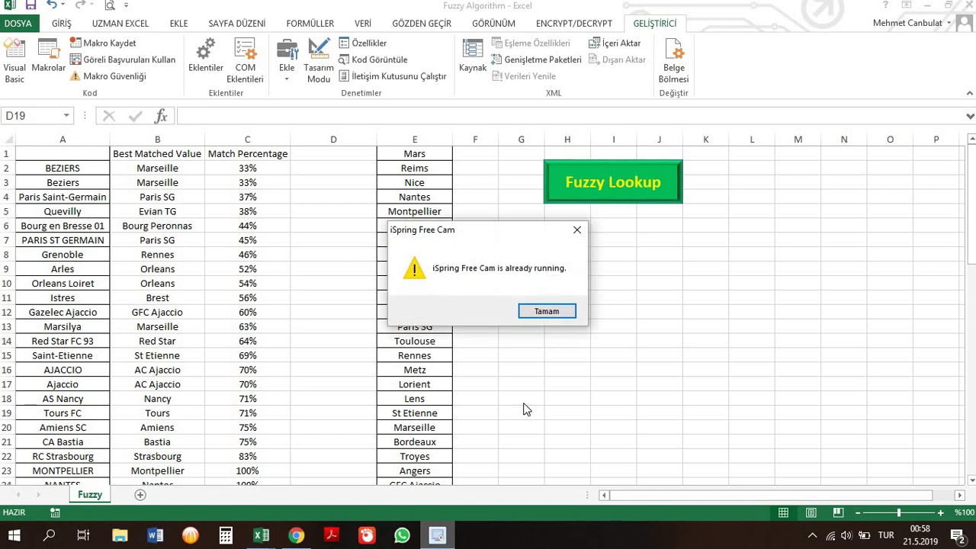
click(565, 311)
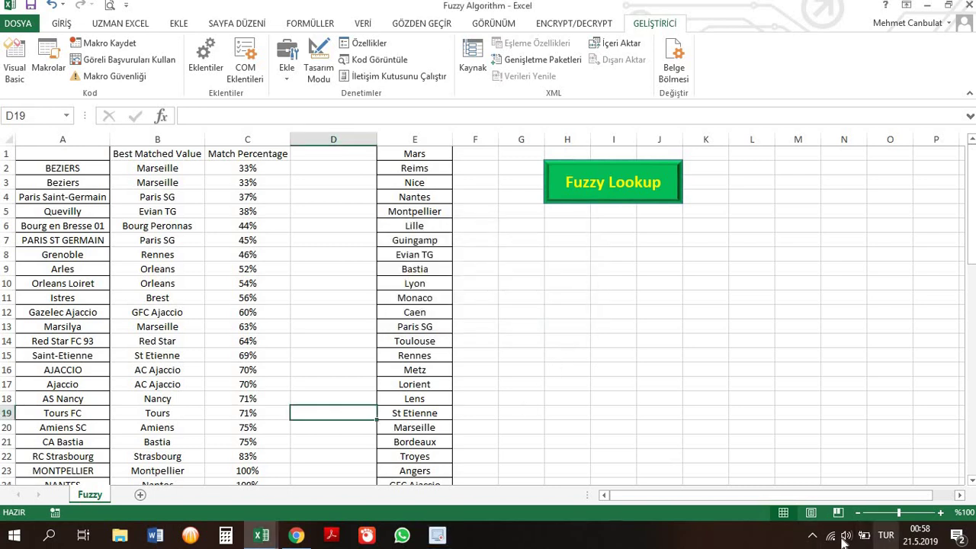